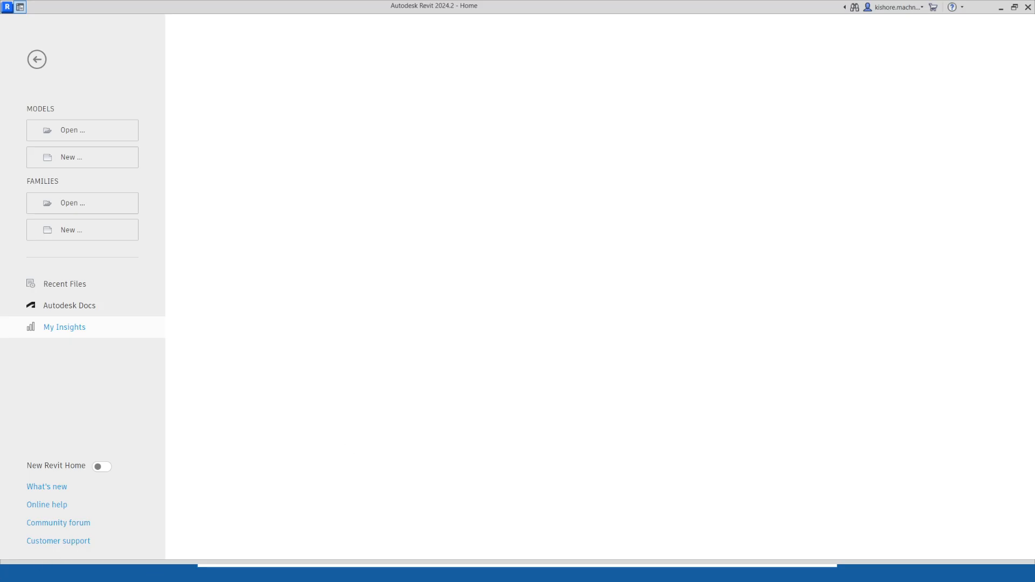
# Switch to the worksharing presentation and advance to the next slide.
pyautogui.hotkey('alt', 'Tab')
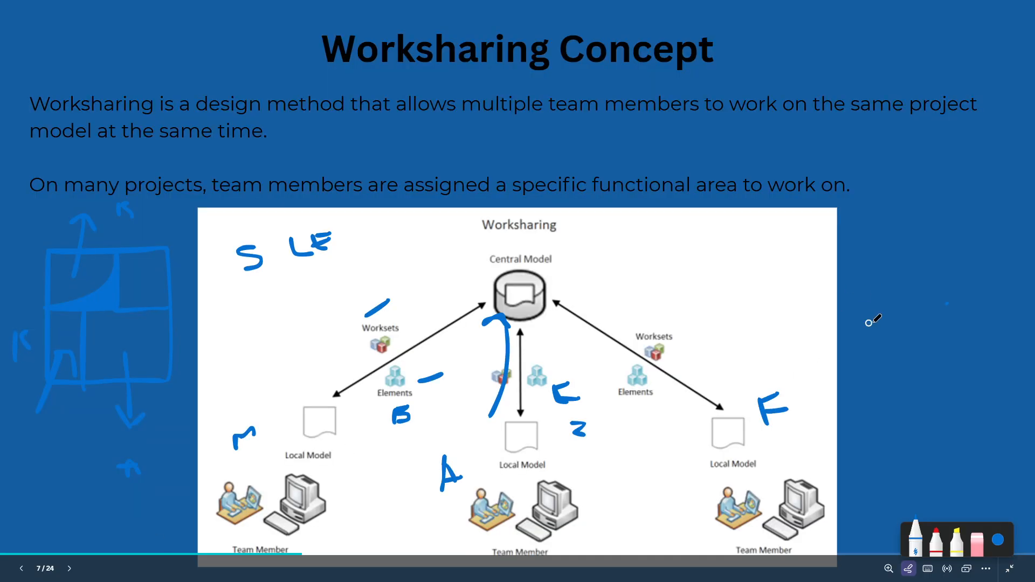
pyautogui.press('Right')
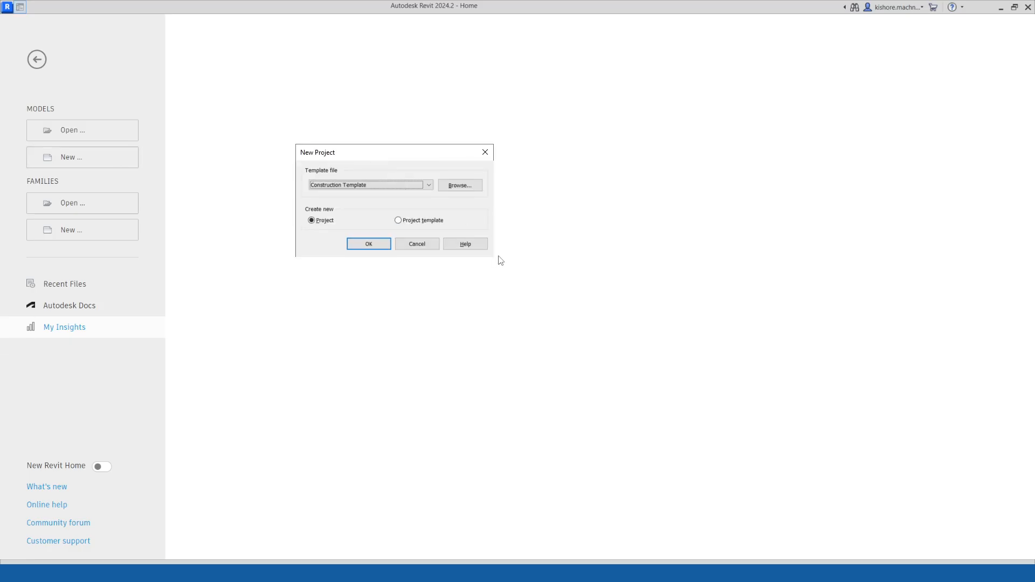
# Browse in File Explorer to the Urban Growth Company folder under Models and Assignments, Assignments Projects, Car Parks.
pyautogui.moveTo(394, 152); pyautogui.dragTo(463, 147)
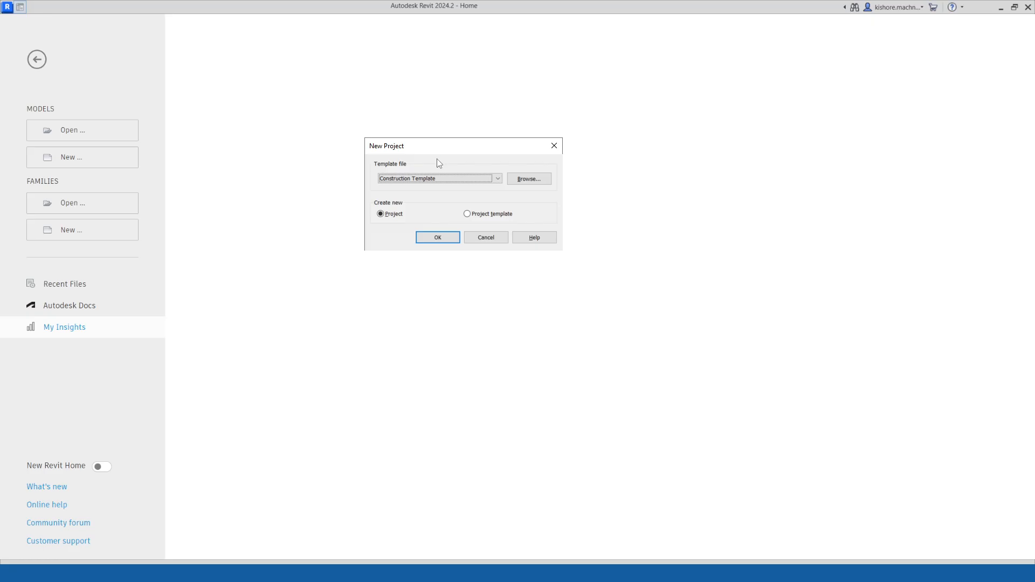
pyautogui.click(438, 179)
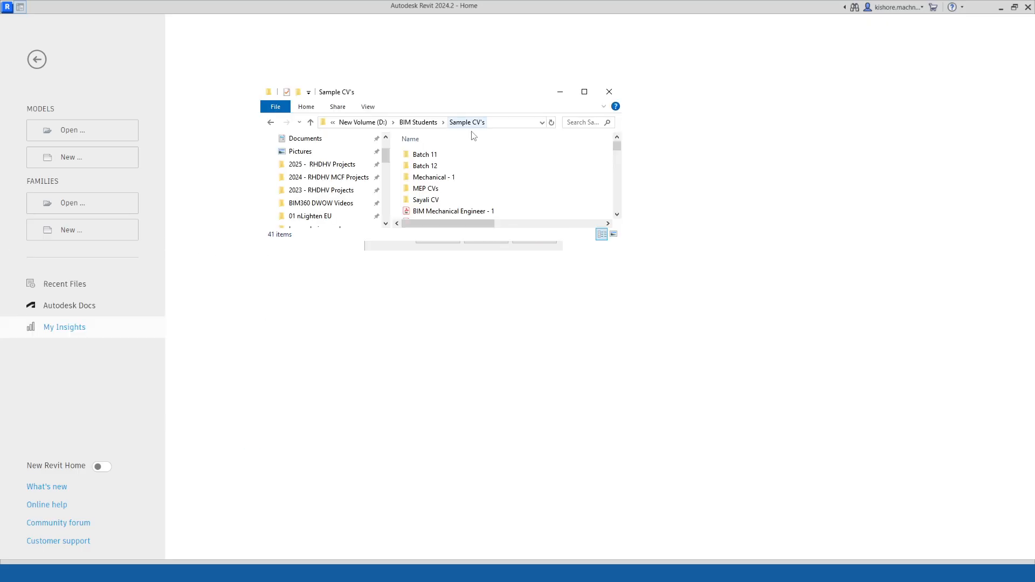
pyautogui.click(585, 92)
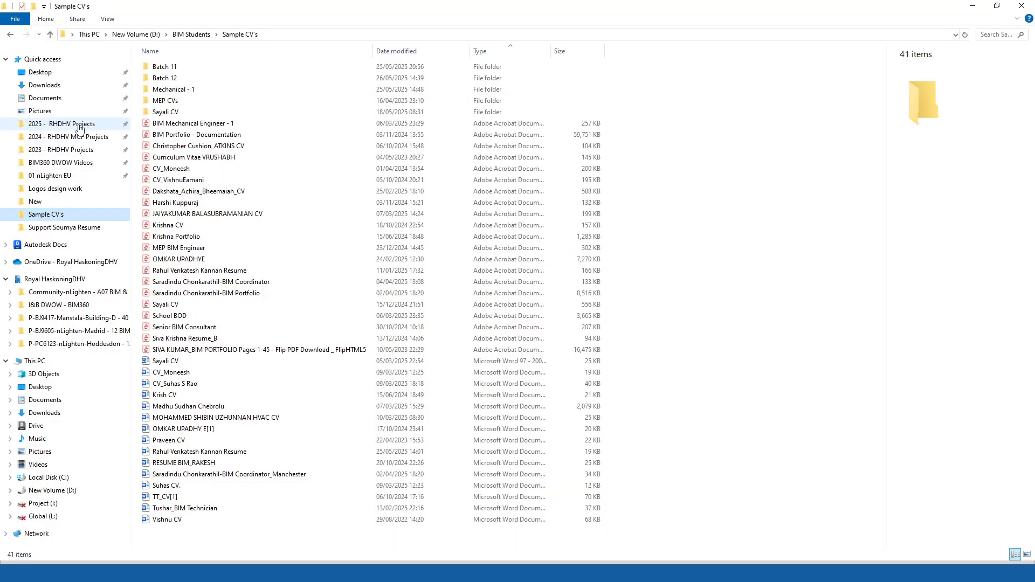
pyautogui.click(191, 34)
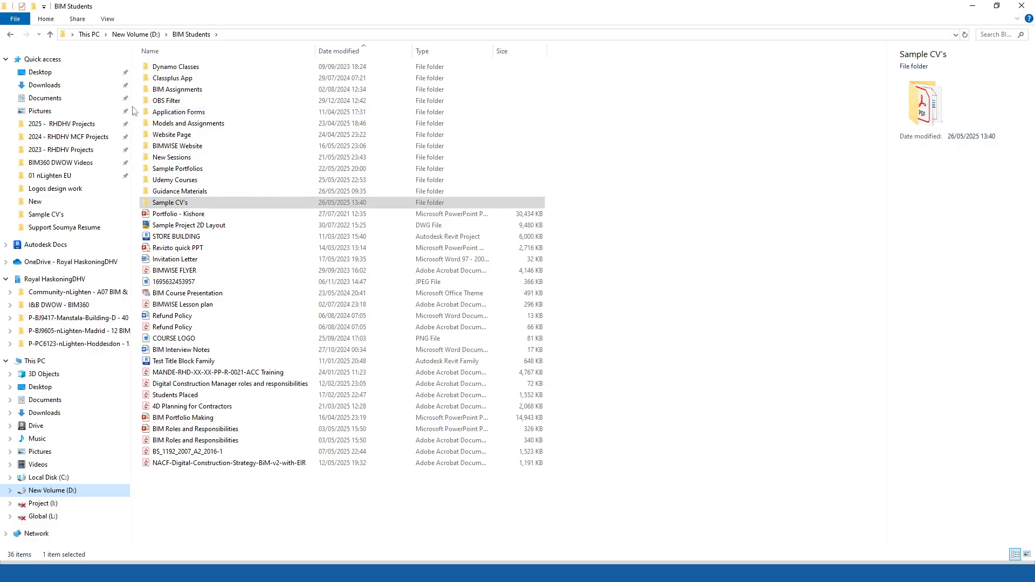
pyautogui.moveTo(131, 111); pyautogui.dragTo(36, 110)
pyautogui.click(116, 124)
pyautogui.doubleClick(116, 124)
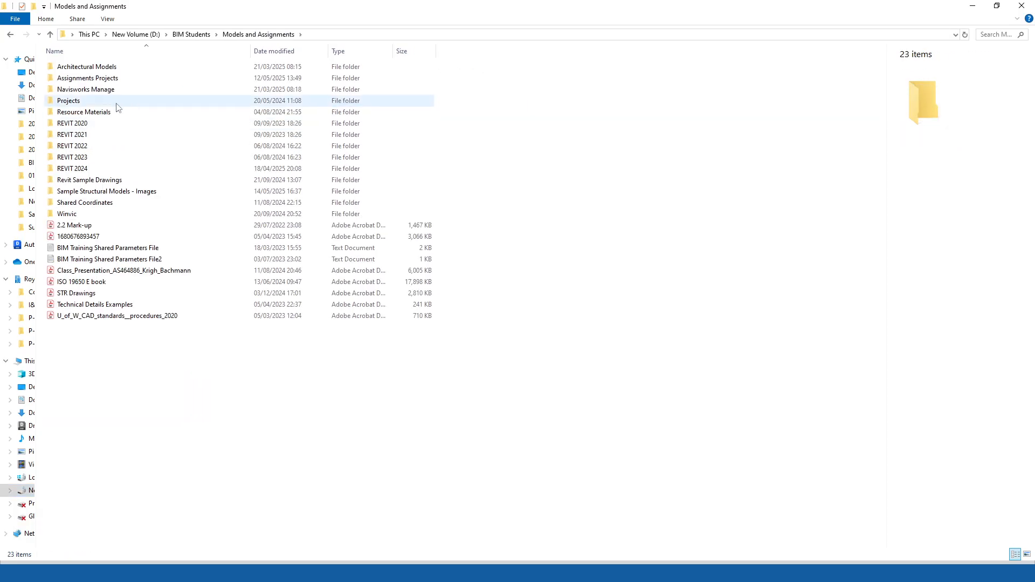
pyautogui.click(113, 79)
pyautogui.doubleClick(113, 79)
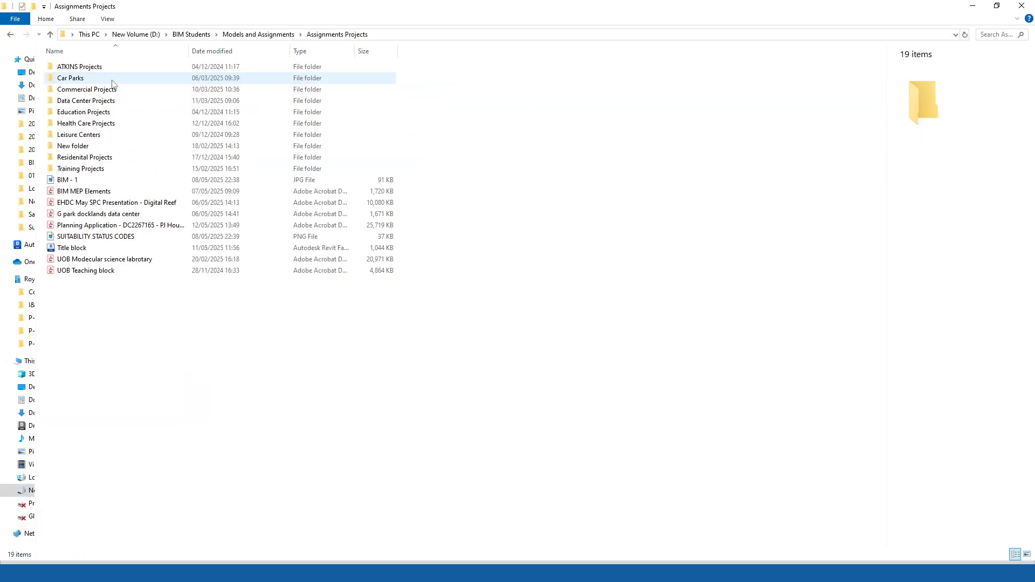
pyautogui.doubleClick(104, 81)
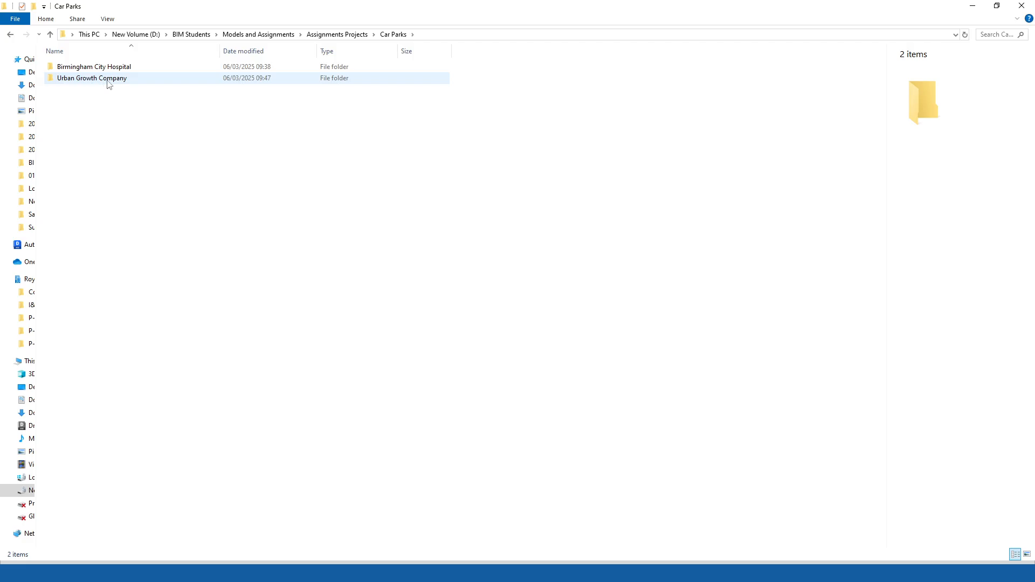
pyautogui.doubleClick(107, 81)
# Open the MSCP1 Level 3 Sheet 1 detailed plan PDF and examine the drawing and its title block.
pyautogui.doubleClick(219, 67)
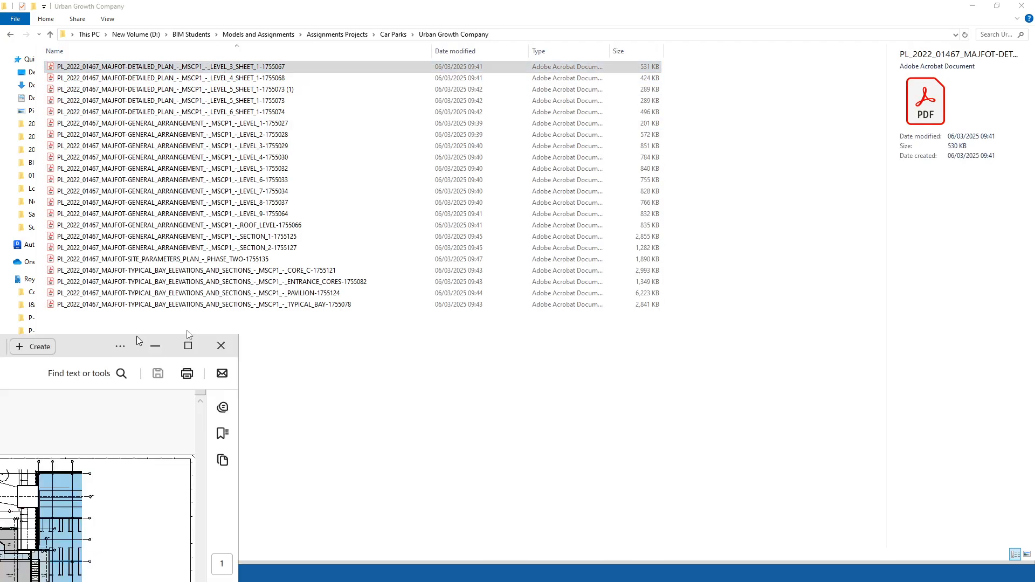
pyautogui.click(616, 160)
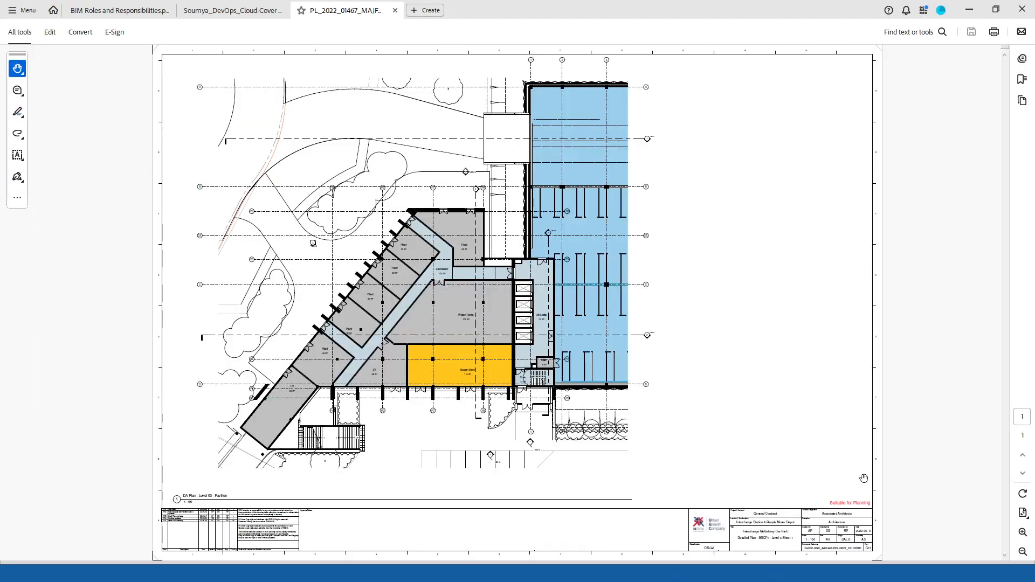
pyautogui.keyDown('ctrl'); pyautogui.scroll(5, 669, 469); pyautogui.keyUp('ctrl')
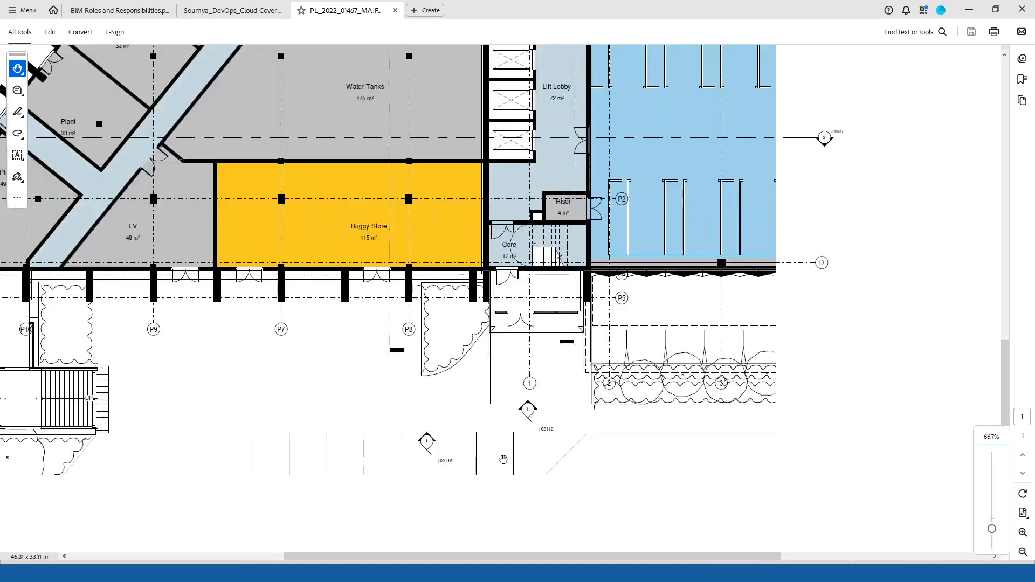
pyautogui.scroll(-3, 451, 414)
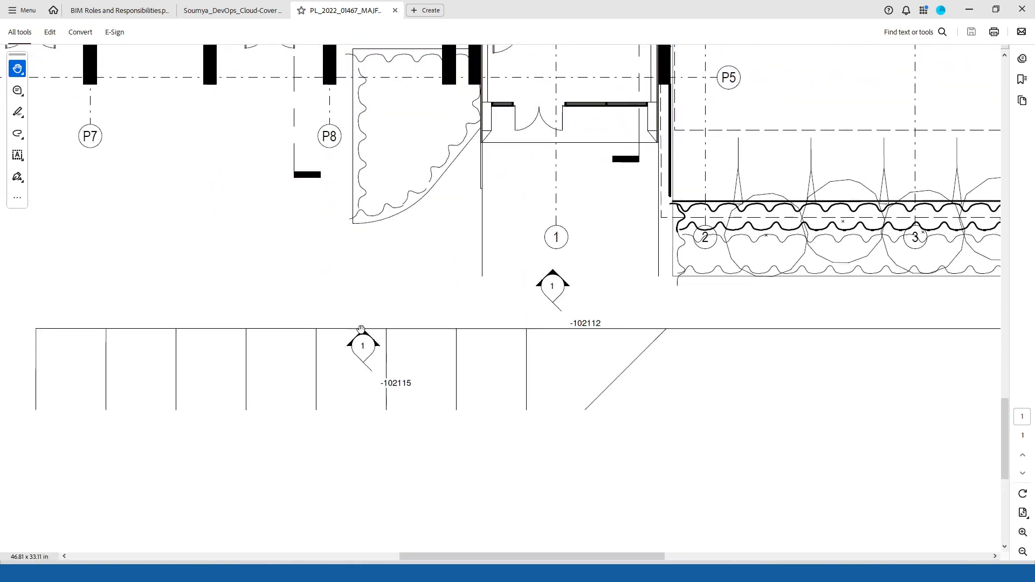
pyautogui.moveTo(436, 302); pyautogui.dragTo(460, 379)
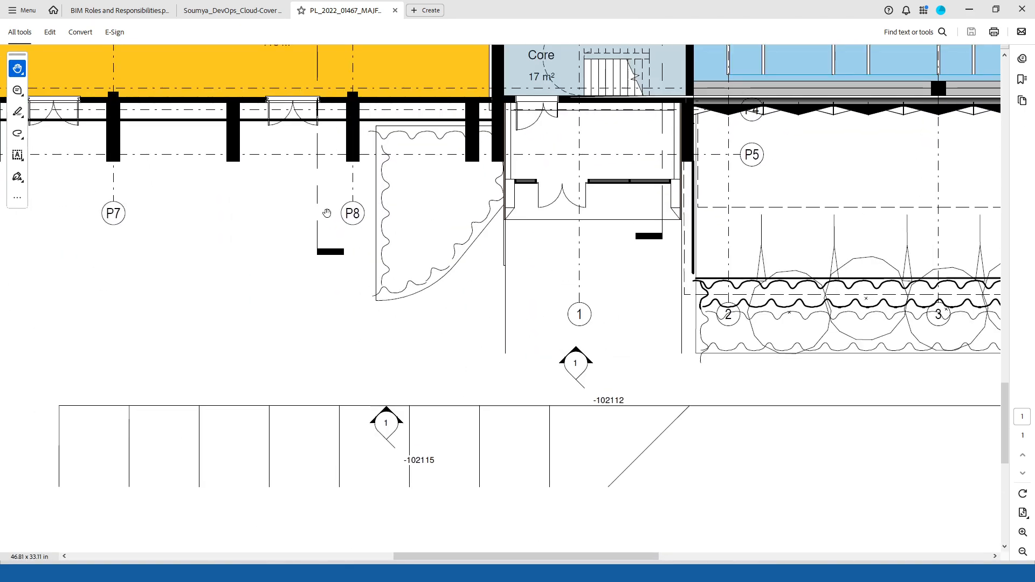
pyautogui.moveTo(327, 273); pyautogui.dragTo(759, 395)
pyautogui.keyDown('ctrl'); pyautogui.scroll(-1, 682, 332); pyautogui.keyUp('ctrl')
pyautogui.moveTo(519, 317); pyautogui.dragTo(701, 451)
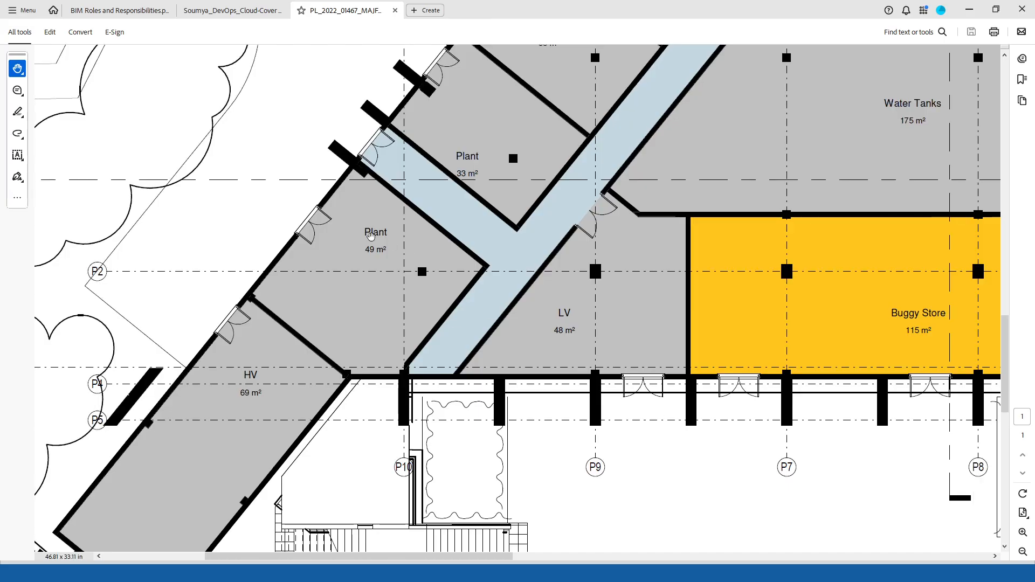
pyautogui.moveTo(395, 282); pyautogui.dragTo(533, 408)
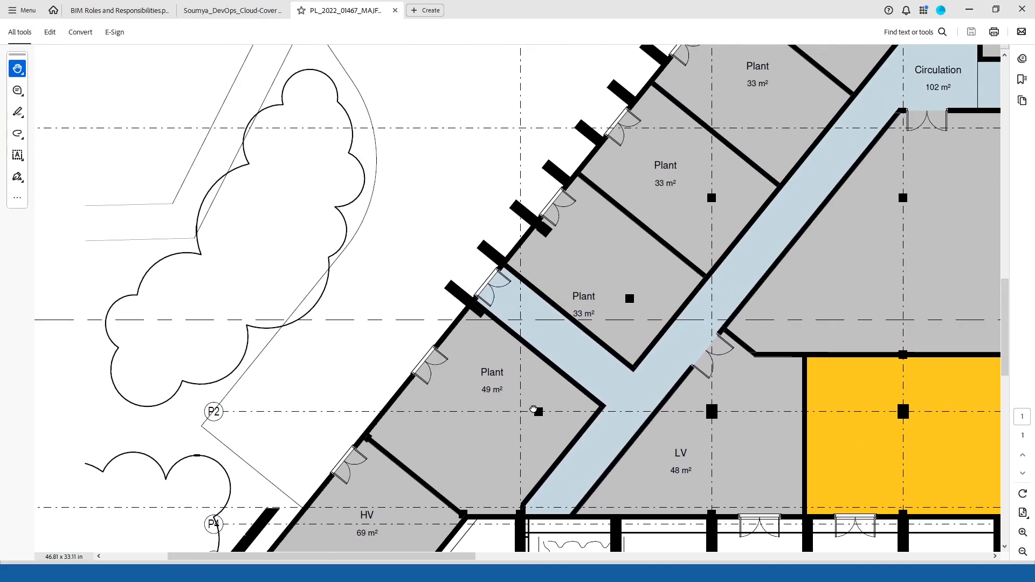
pyautogui.keyDown('ctrl'); pyautogui.scroll(-2, 617, 225); pyautogui.keyUp('ctrl')
pyautogui.moveTo(650, 233); pyautogui.dragTo(443, 510)
pyautogui.moveTo(552, 382); pyautogui.dragTo(600, 429)
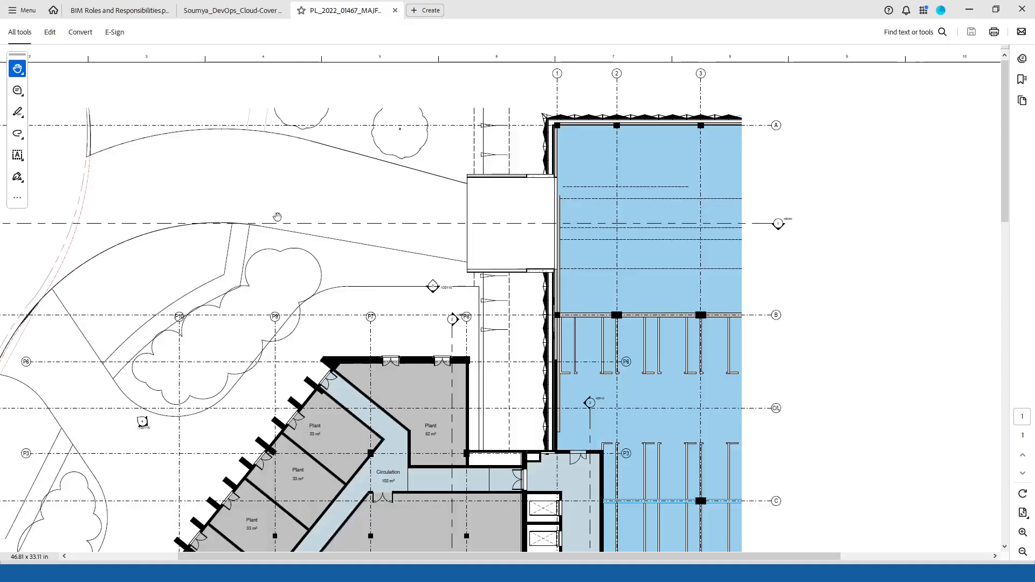
pyautogui.keyDown('ctrl'); pyautogui.scroll(-1, 597, 180); pyautogui.keyUp('ctrl')
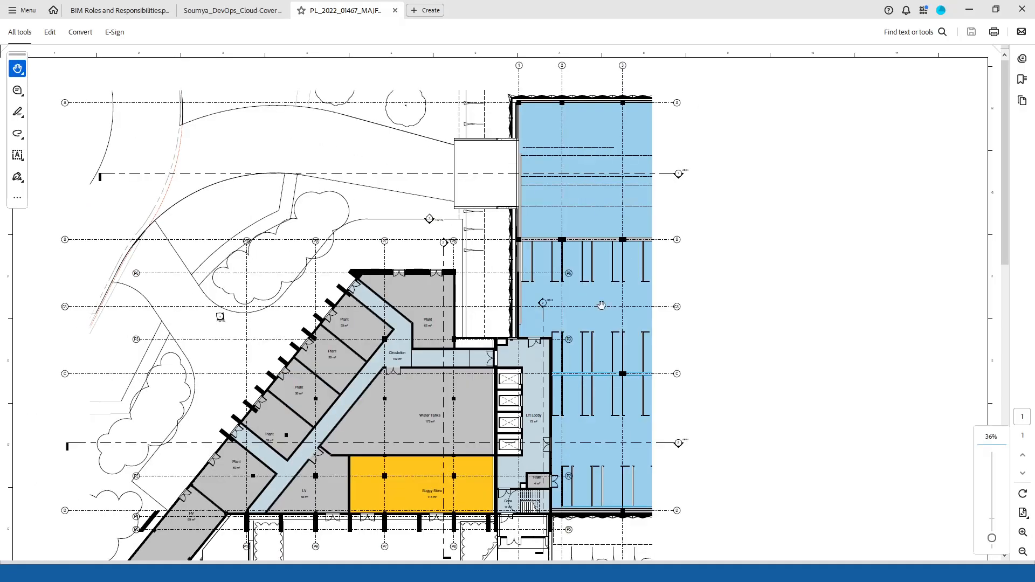
pyautogui.scroll(-2, 601, 306)
pyautogui.keyDown('ctrl'); pyautogui.scroll(-2, 552, 248); pyautogui.keyUp('ctrl')
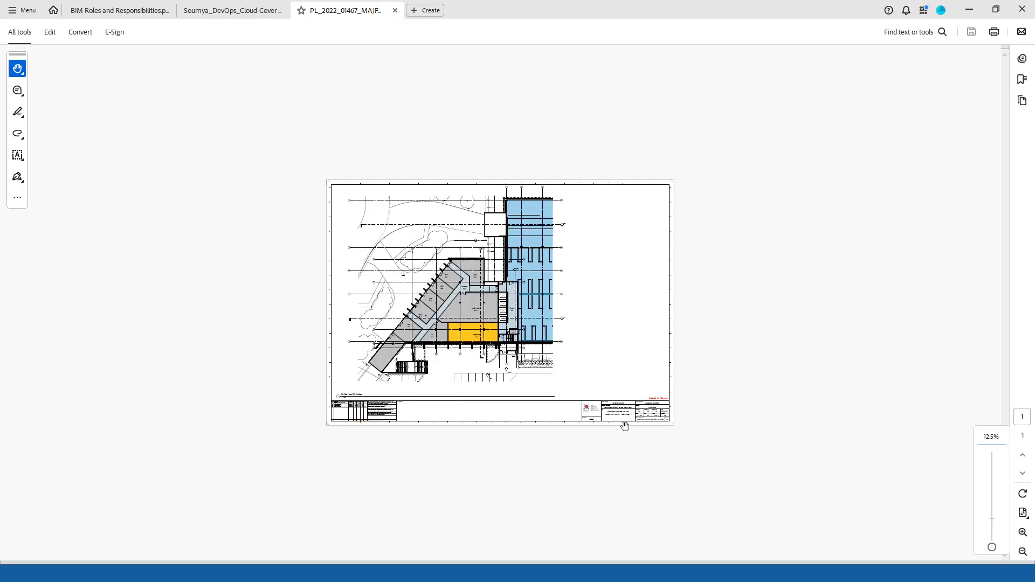
pyautogui.keyDown('ctrl'); pyautogui.scroll(3, 774, 420); pyautogui.keyUp('ctrl')
pyautogui.moveTo(773, 419); pyautogui.dragTo(420, 93)
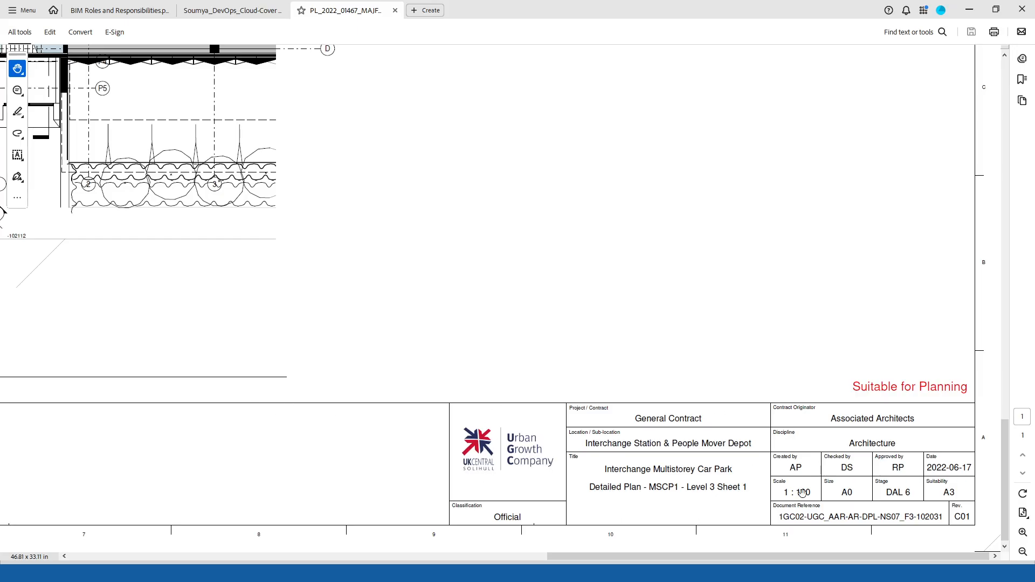
# Open the LEVEL 00 GA drawing from the Birmingham City Hospital folder and review it before returning to Revit.
pyautogui.click(981, 5)
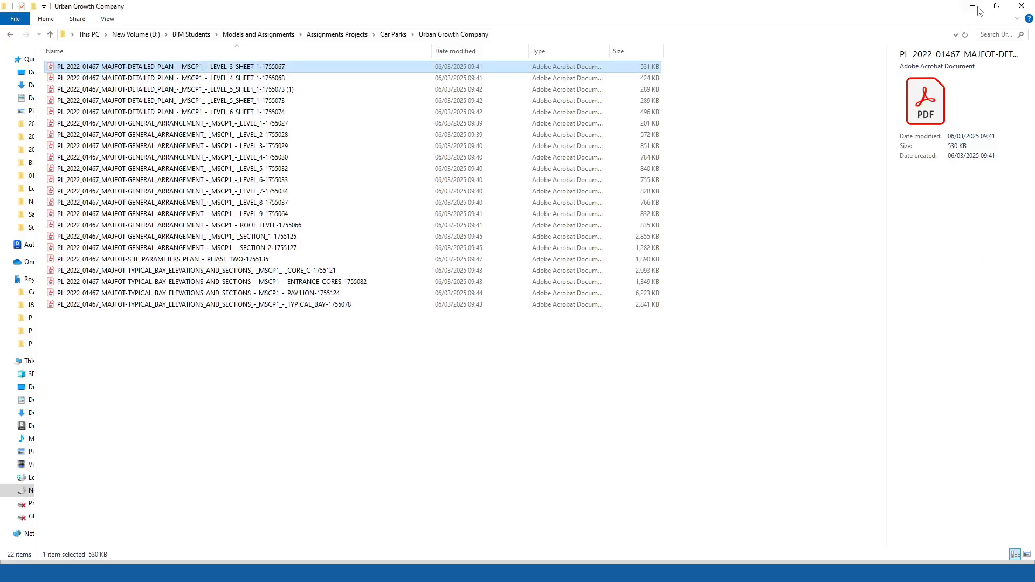
pyautogui.click(393, 34)
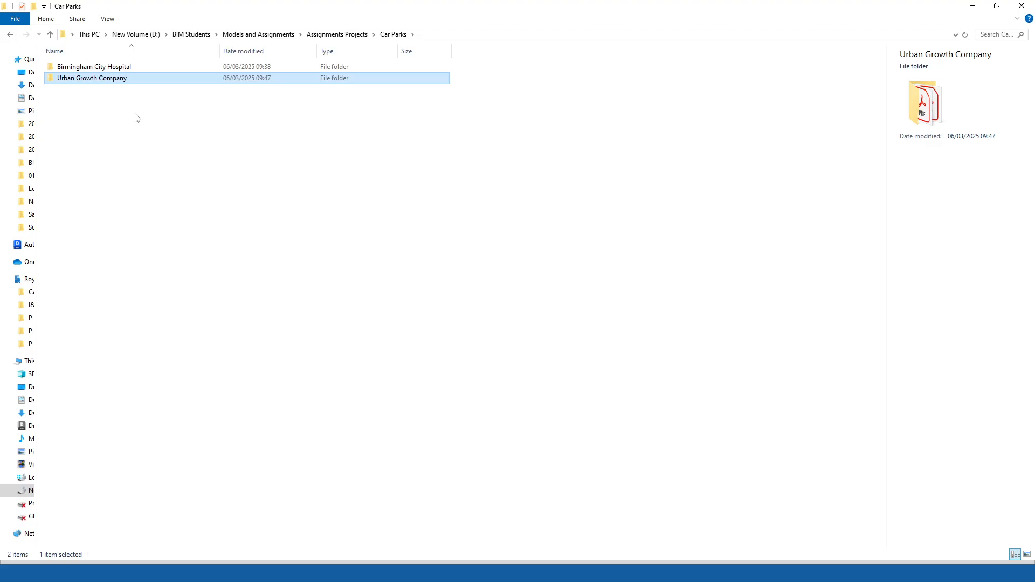
pyautogui.doubleClick(94, 67)
pyautogui.click(108, 90)
pyautogui.doubleClick(107, 90)
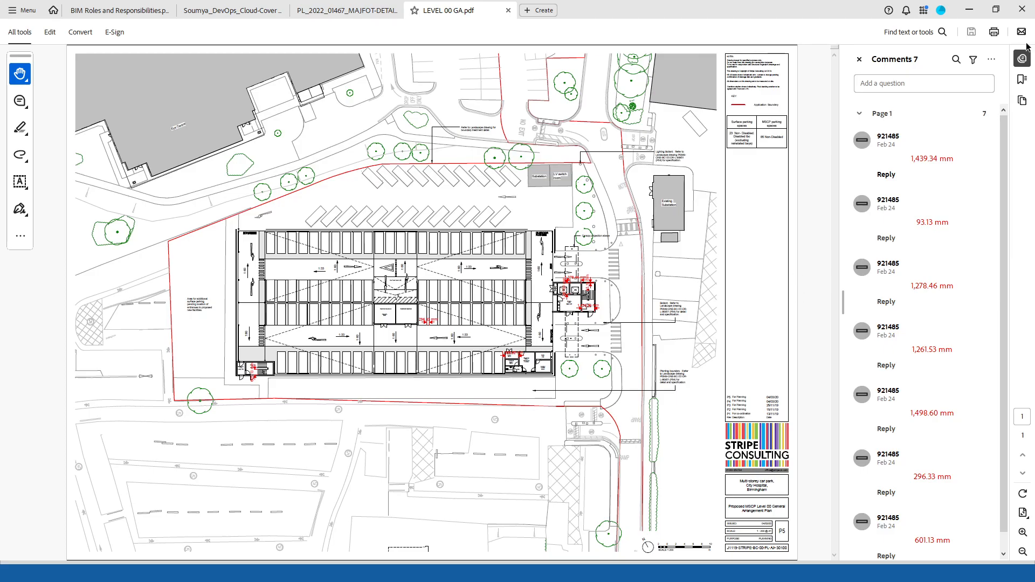
pyautogui.click(969, 9)
pyautogui.click(570, 229)
pyautogui.click(972, 6)
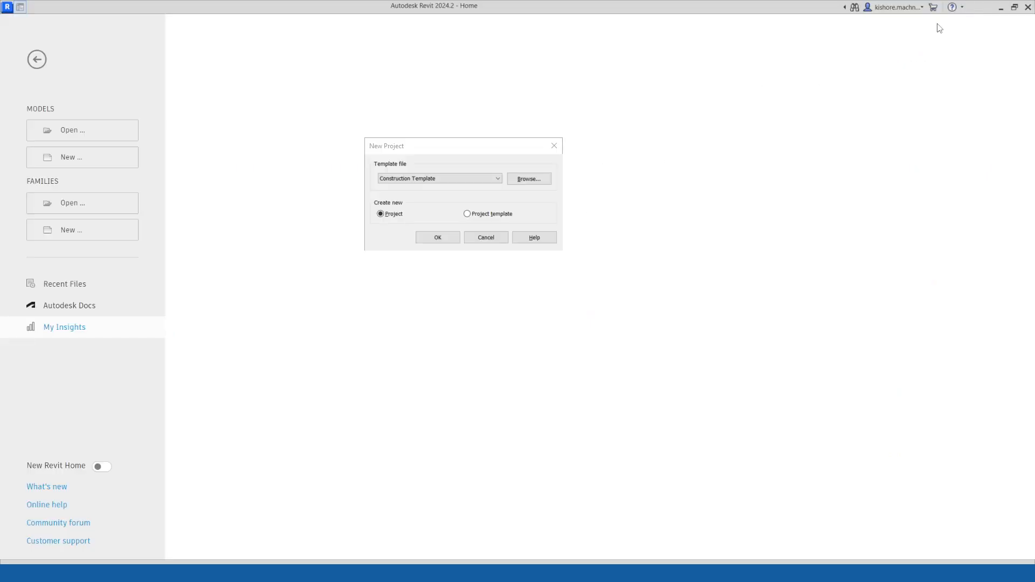
# Create a new project from the Architectural Template with Project selected as the type to create.
pyautogui.click(424, 179)
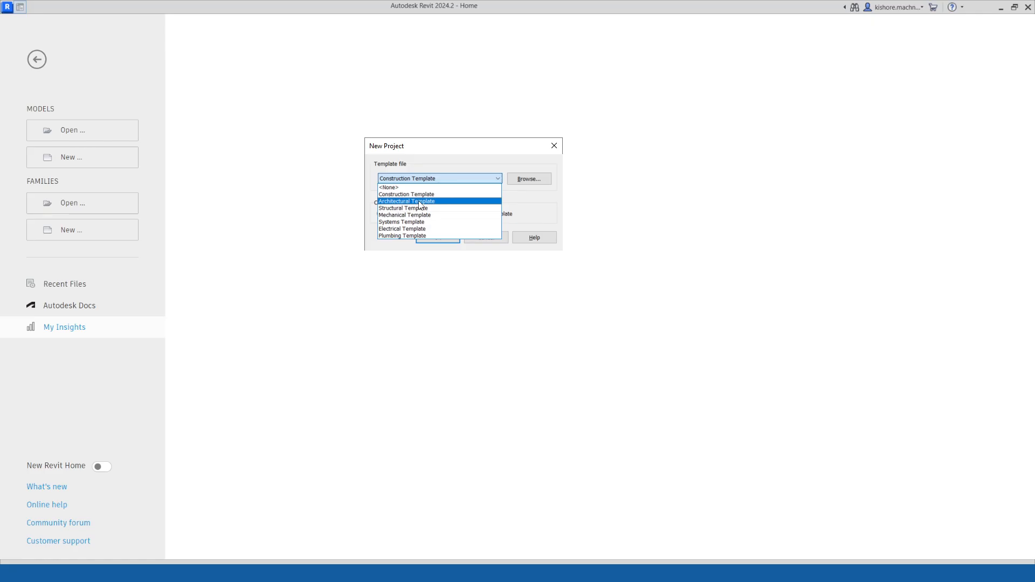
pyautogui.click(420, 202)
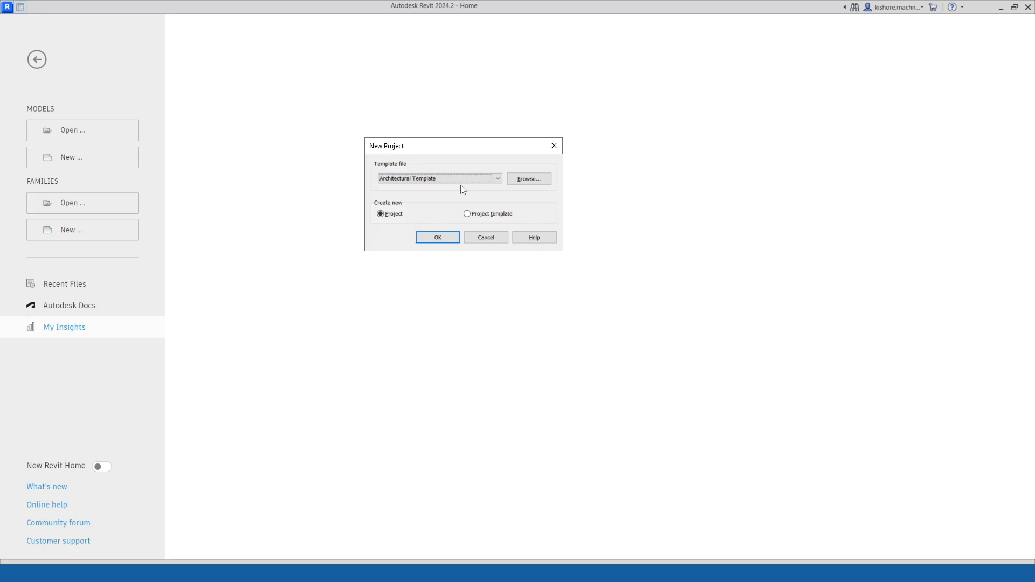
pyautogui.click(468, 215)
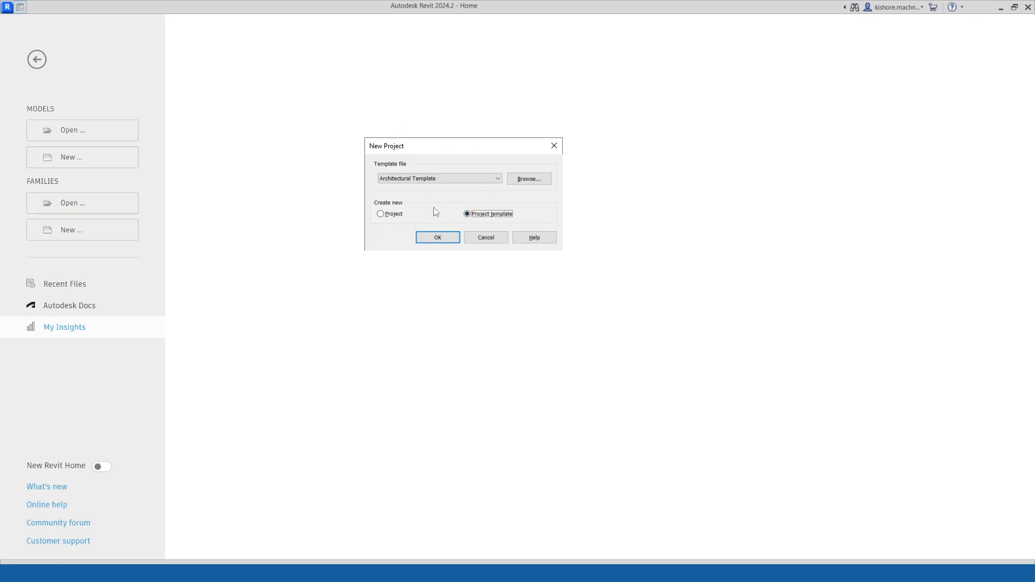
pyautogui.click(382, 214)
pyautogui.click(426, 240)
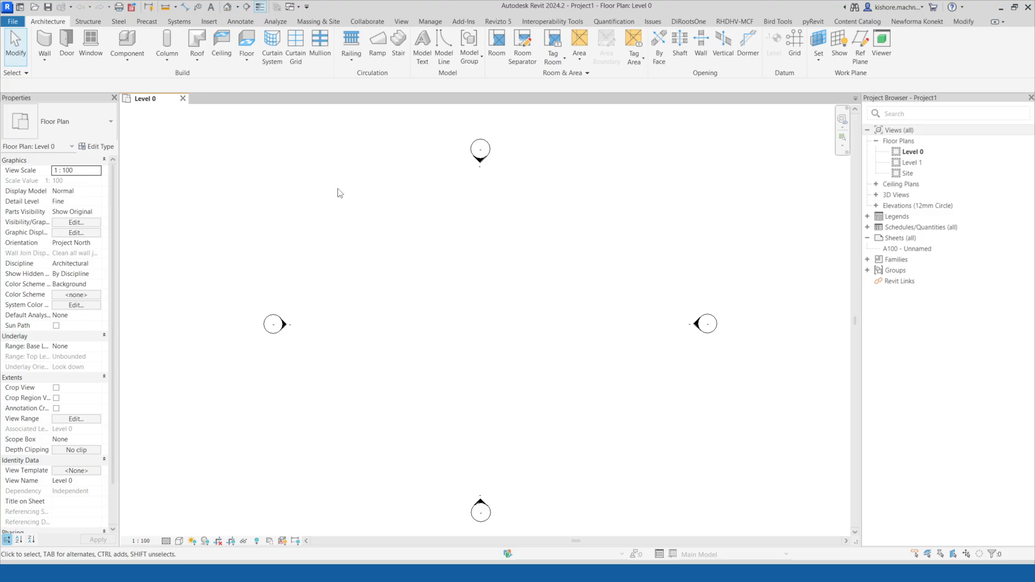
# Browse the Structure, Steel, Precast and Systems ribbon tabs to review their tools.
pyautogui.scroll(-2, 490, 277)
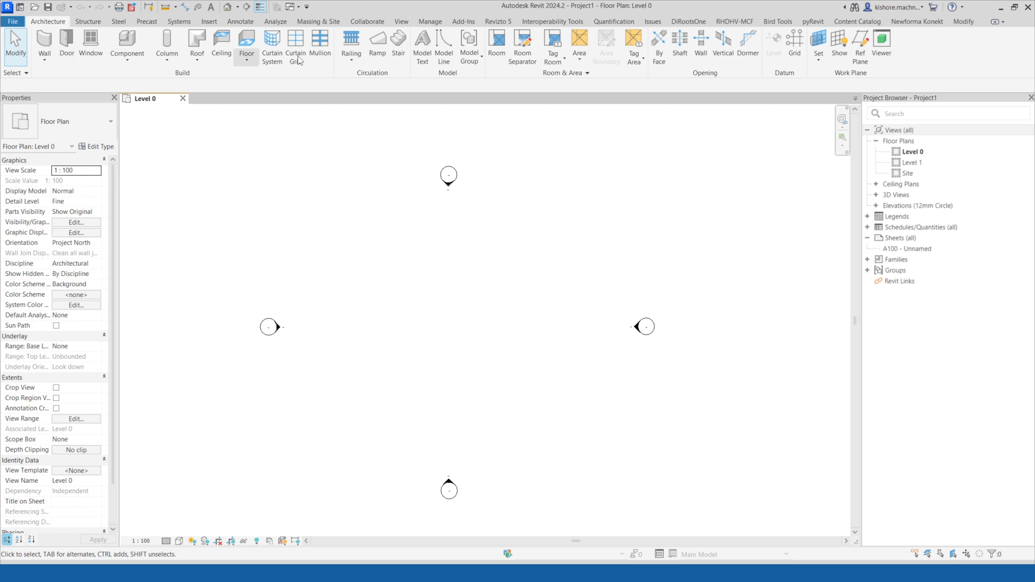
pyautogui.click(88, 21)
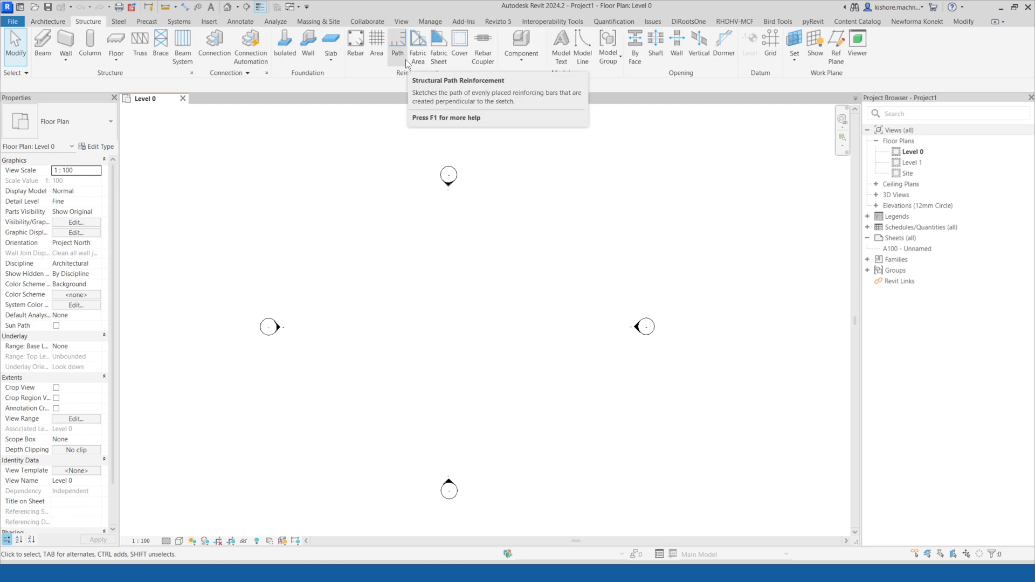
pyautogui.click(120, 22)
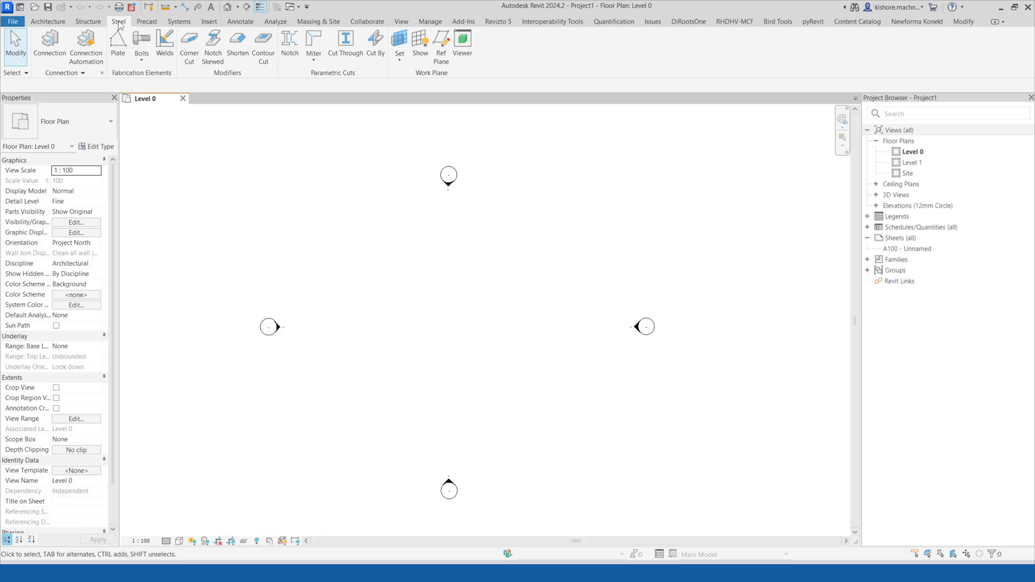
pyautogui.click(88, 21)
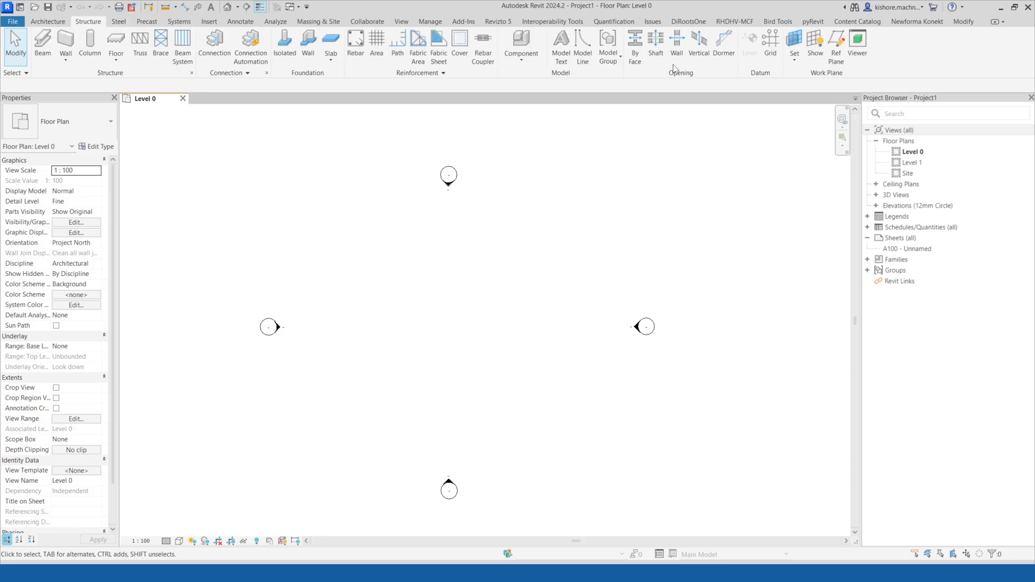
pyautogui.click(118, 21)
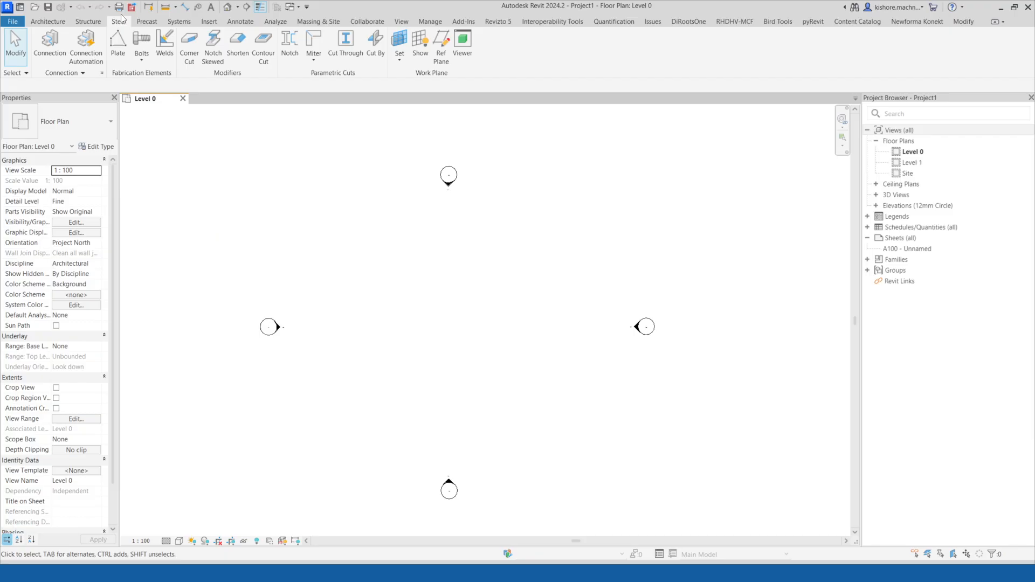
pyautogui.click(147, 21)
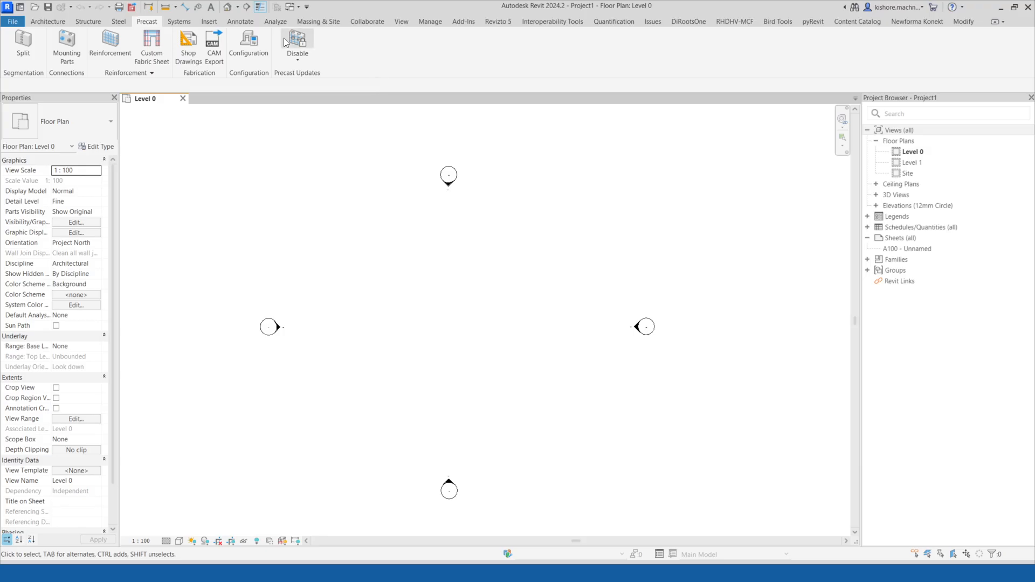
pyautogui.click(177, 23)
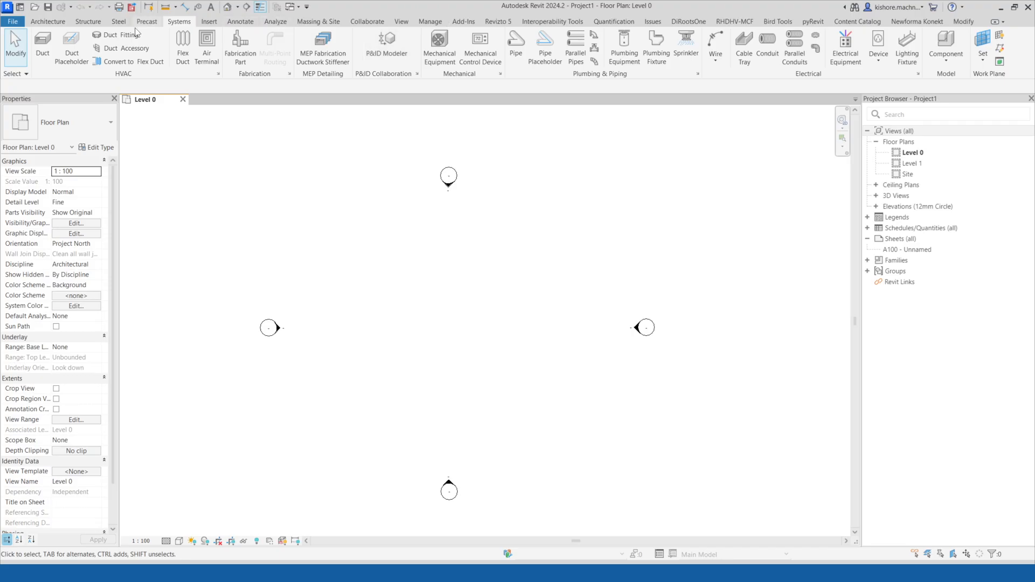
# Browse the Architecture, Structure, Systems, Insert and Manage ribbon tabs to review their tools.
pyautogui.click(52, 23)
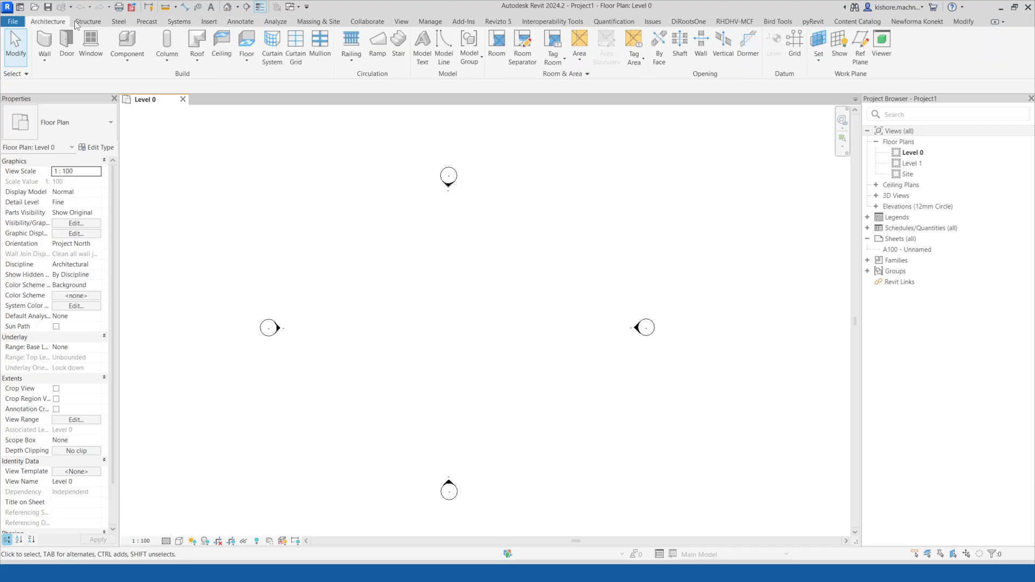
pyautogui.click(90, 22)
pyautogui.click(180, 22)
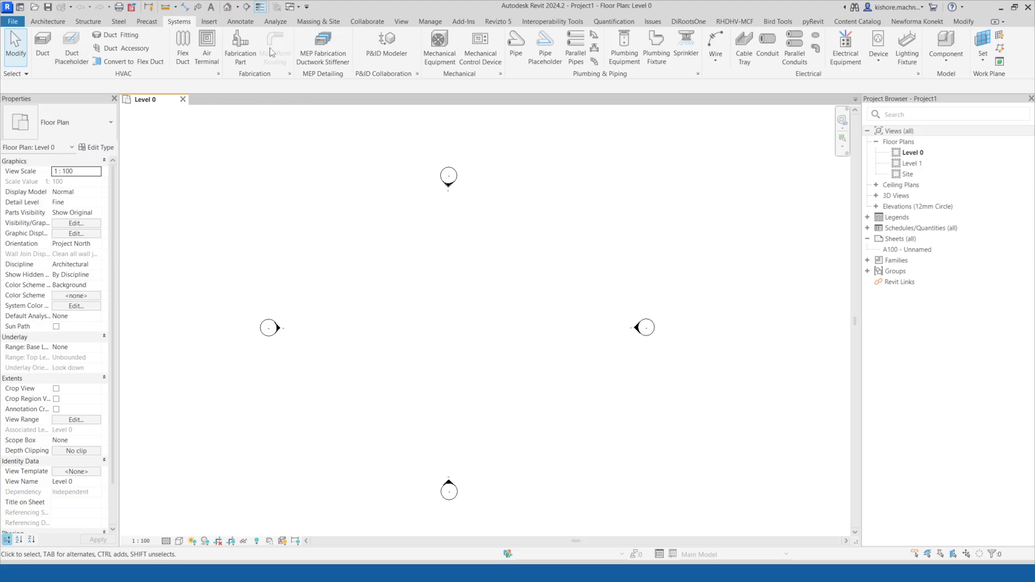
pyautogui.click(211, 23)
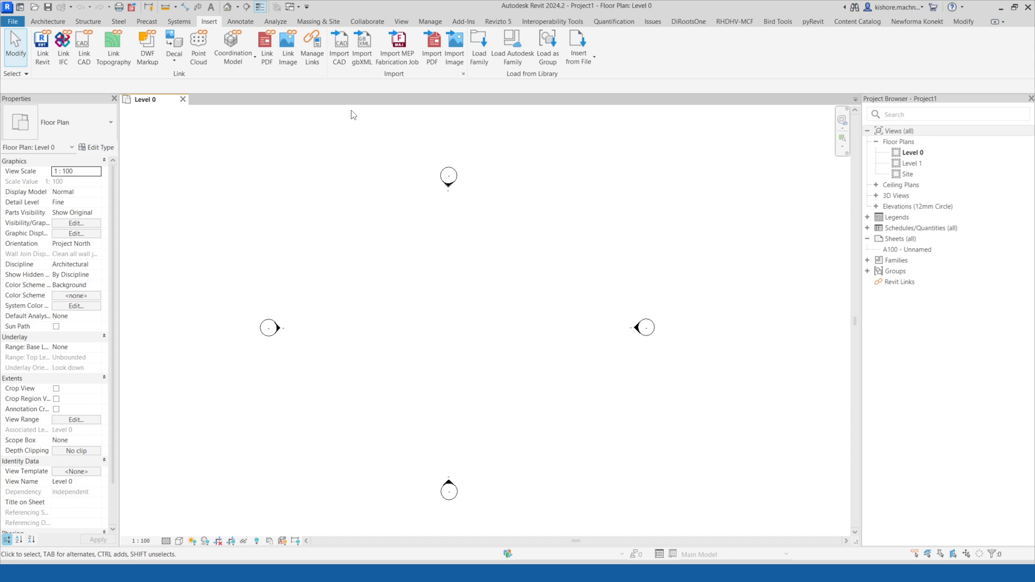
pyautogui.click(436, 24)
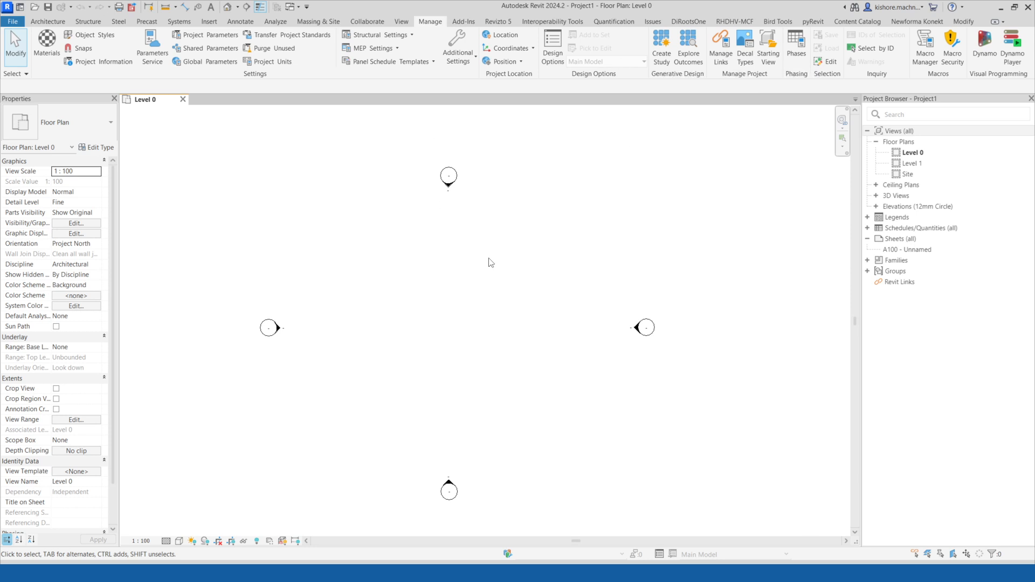
# Start the Grid tool and draw the first horizontal grid line across the upper part of the Level 0 plan.
pyautogui.moveTo(761, 255); pyautogui.dragTo(755, 239, button='middle')
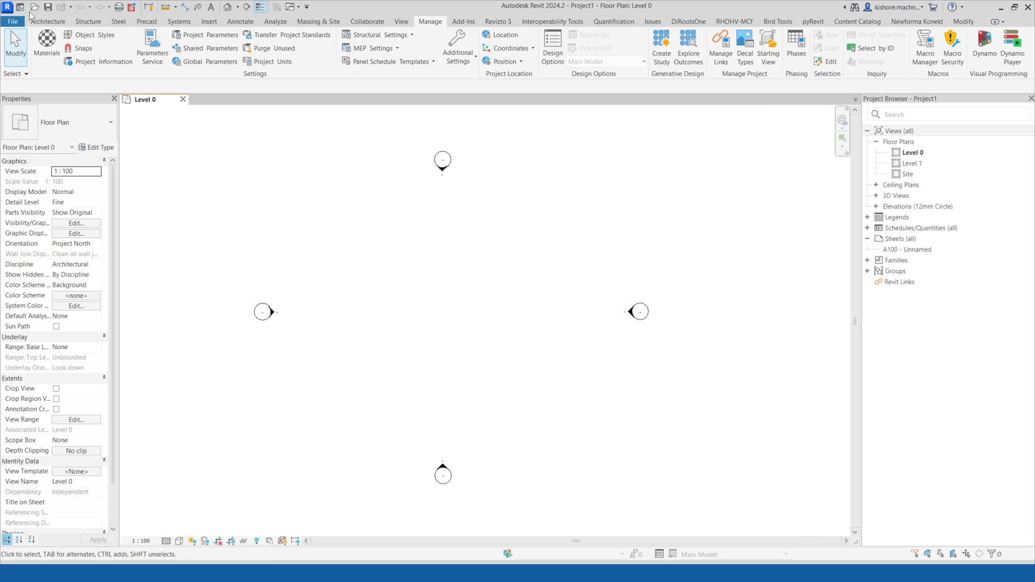
pyautogui.moveTo(367, 175); pyautogui.dragTo(390, 175, button='middle')
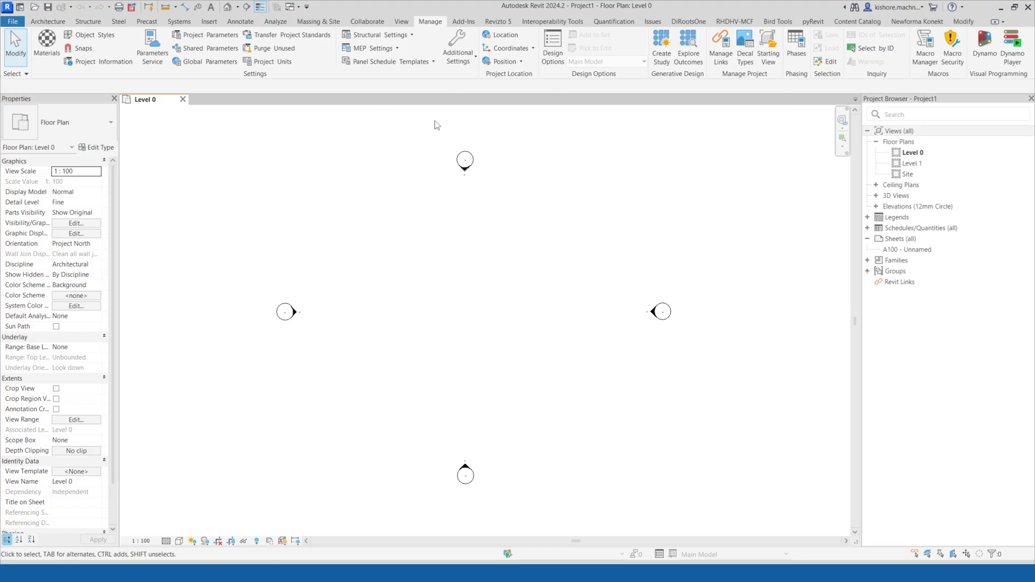
pyautogui.click(52, 22)
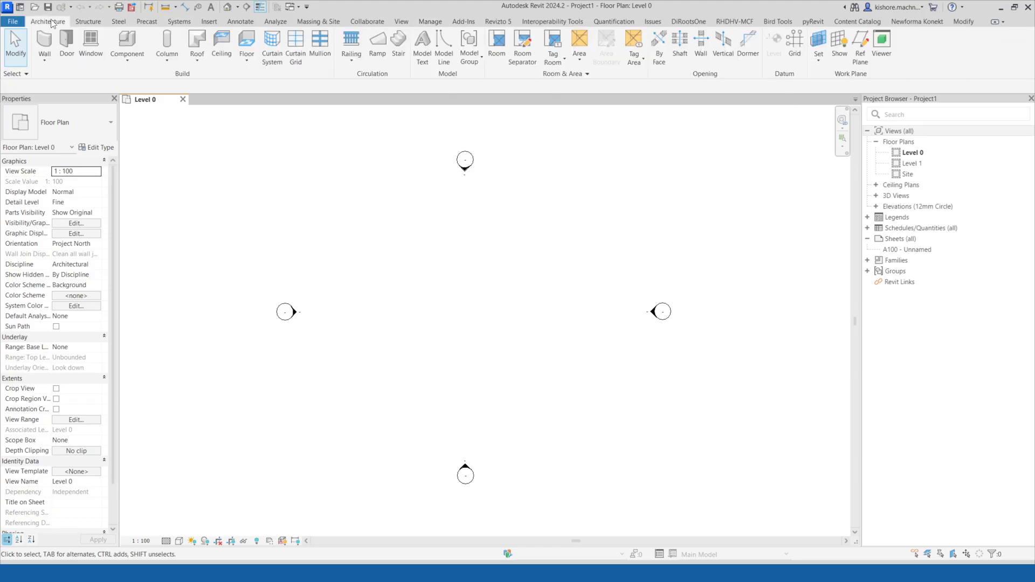
pyautogui.click(800, 51)
pyautogui.click(324, 228)
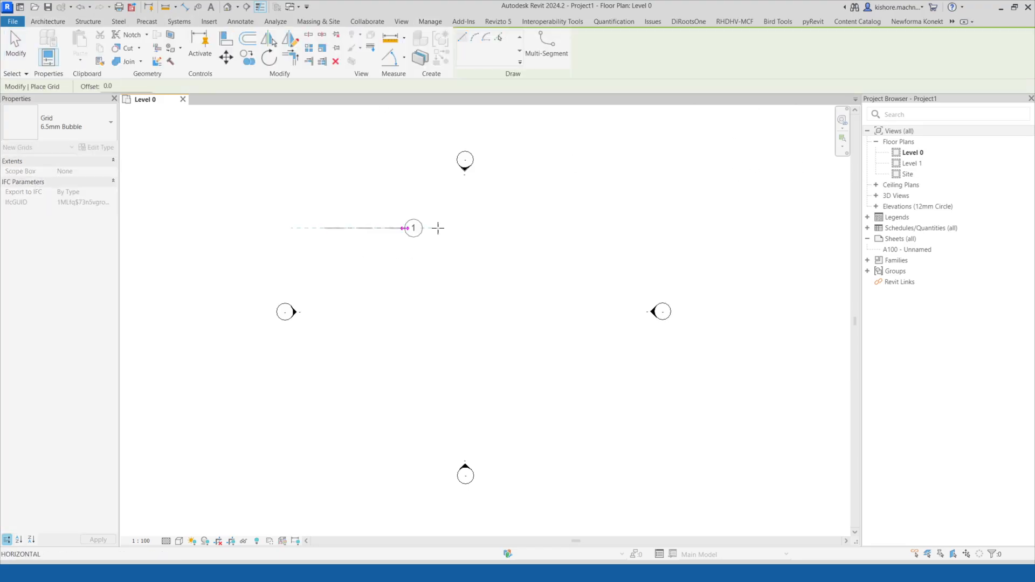
pyautogui.click(591, 228)
# Draw three more horizontal grids below the first, spaced about 8100, 5200 and 5100 mm apart.
pyautogui.click(325, 295)
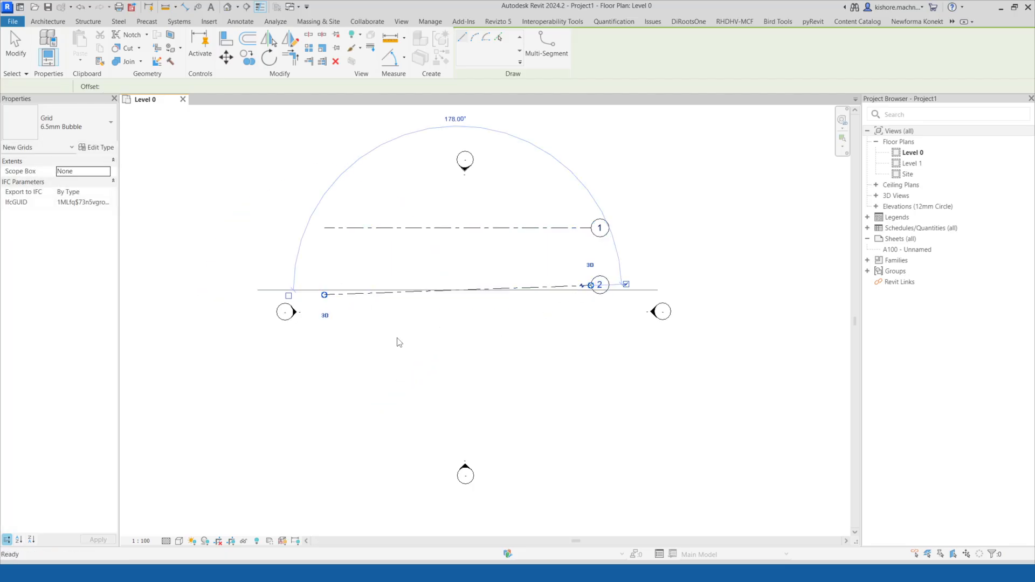
pyautogui.press('Escape')
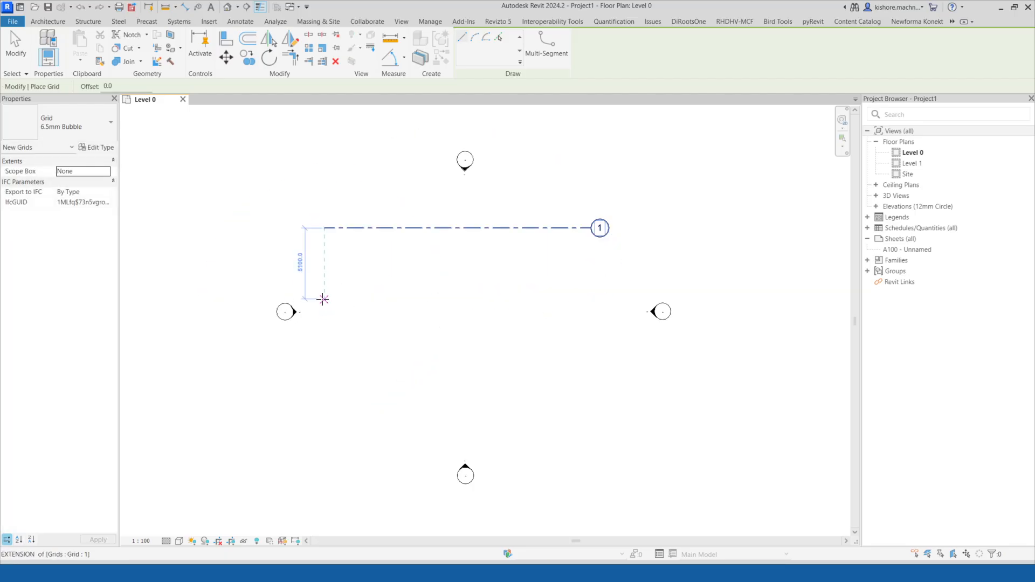
pyautogui.click(324, 300)
pyautogui.click(592, 298)
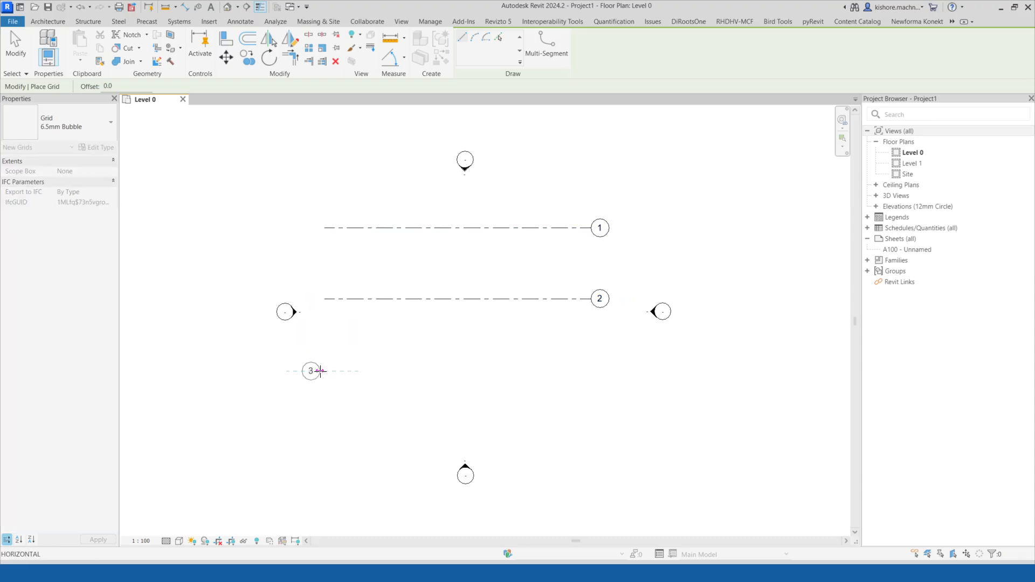
pyautogui.click(324, 370)
pyautogui.click(591, 371)
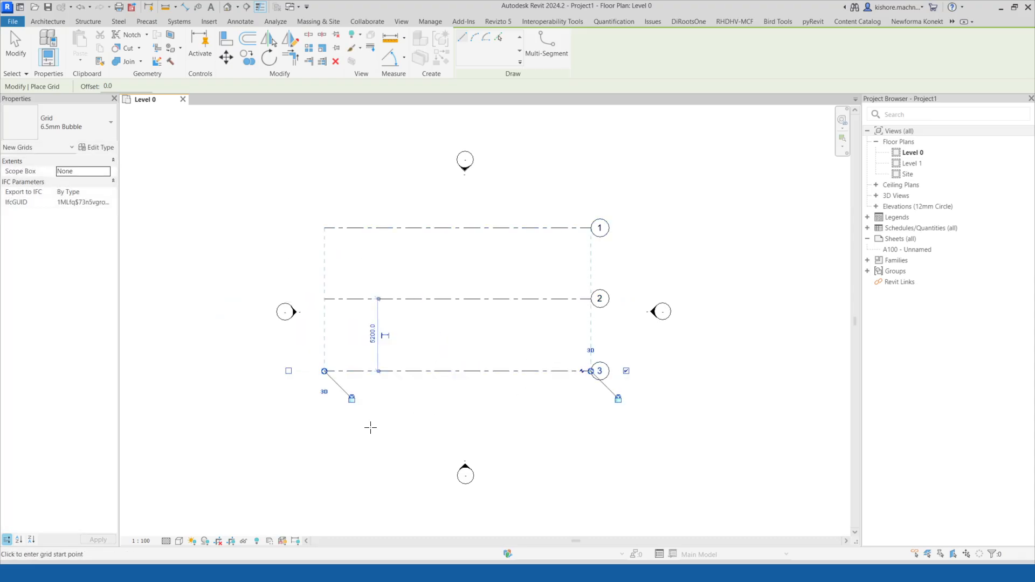
pyautogui.click(324, 441)
pyautogui.click(586, 441)
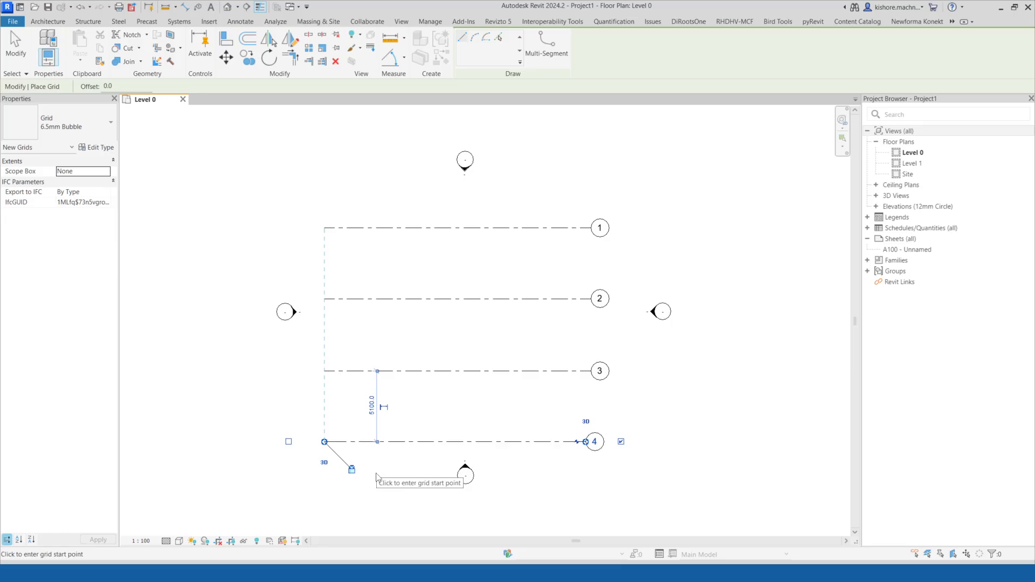
# Draw a vertical grid crossing the horizontal grids near their left end and rename it A.
pyautogui.click(364, 460)
pyautogui.click(364, 204)
pyautogui.press('Escape')
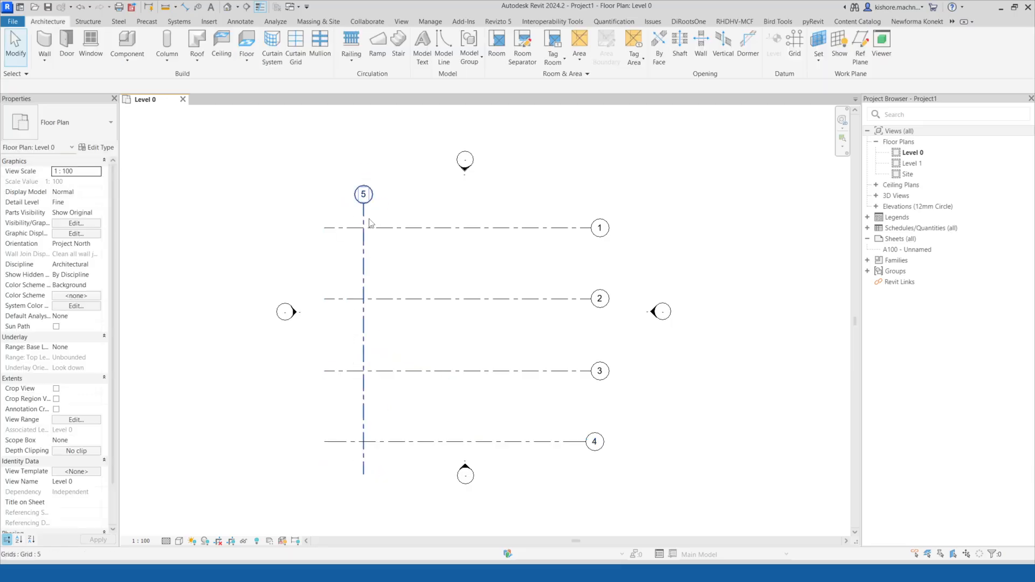
pyautogui.click(370, 194)
pyautogui.write('a')
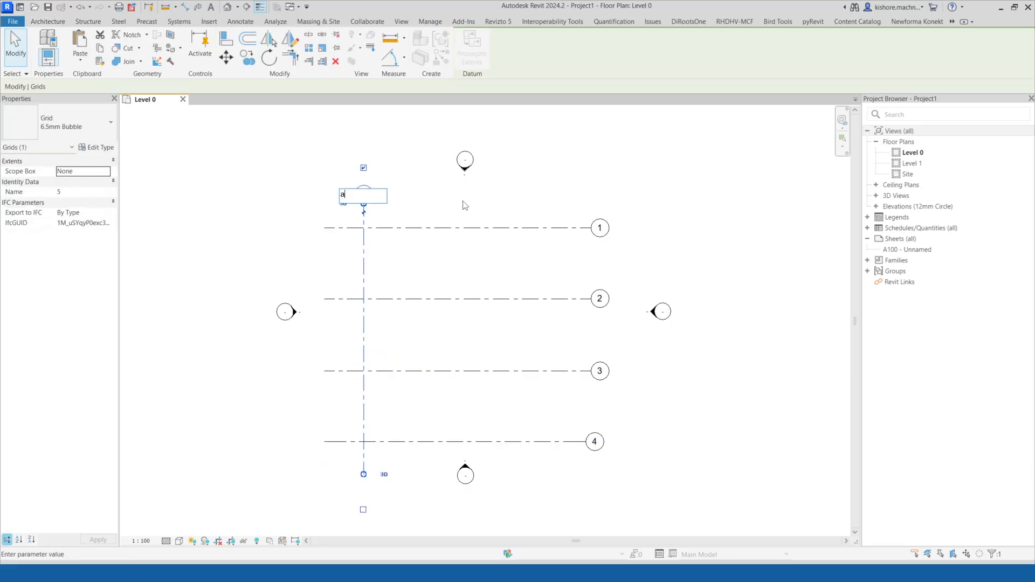
pyautogui.press('Return')
pyautogui.click(367, 192)
pyautogui.click(367, 193)
pyautogui.click(464, 202)
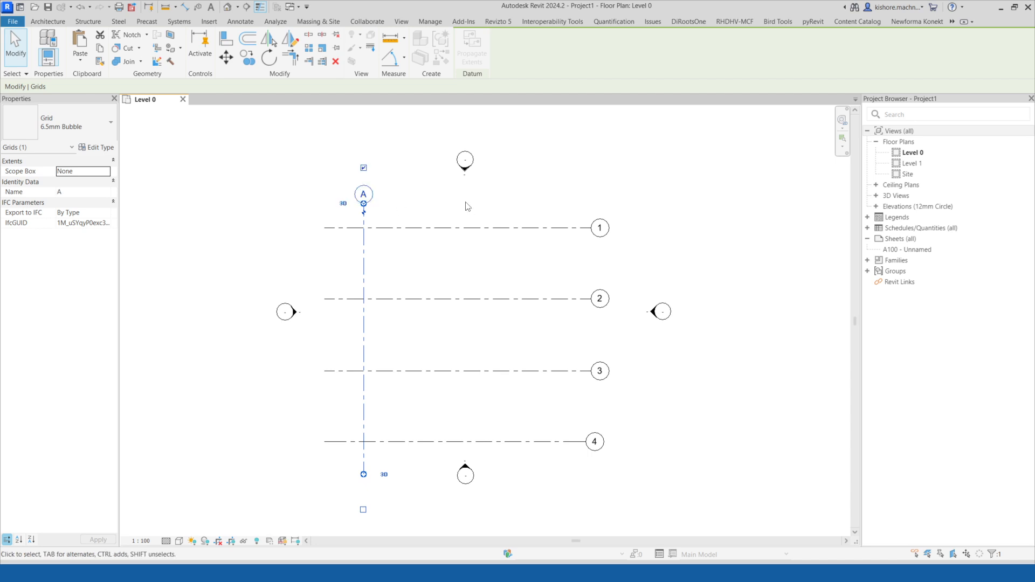
pyautogui.click(374, 246)
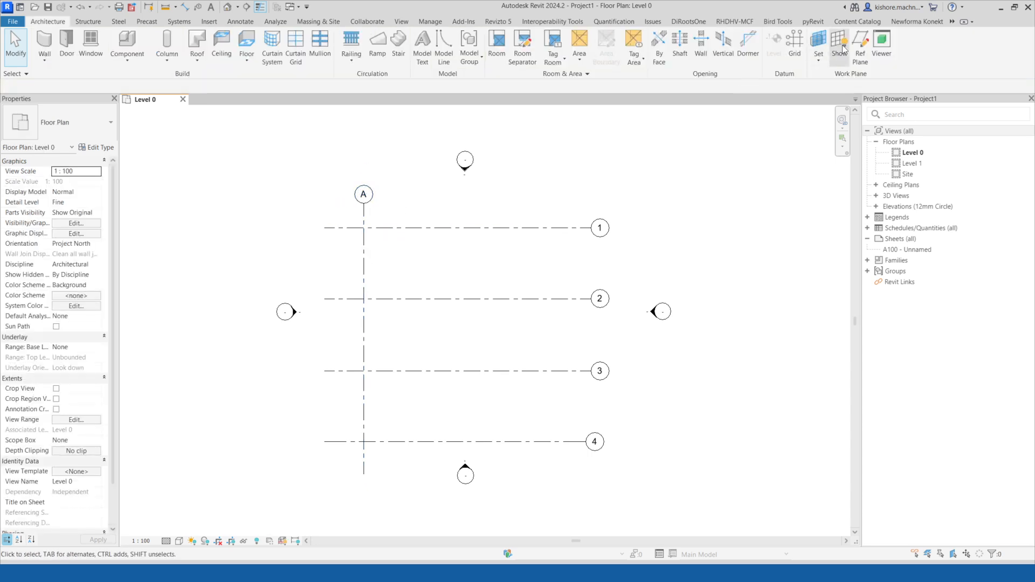
# Add vertical grids B, about 3900 mm right of A, and C further right.
pyautogui.click(796, 43)
pyautogui.click(418, 474)
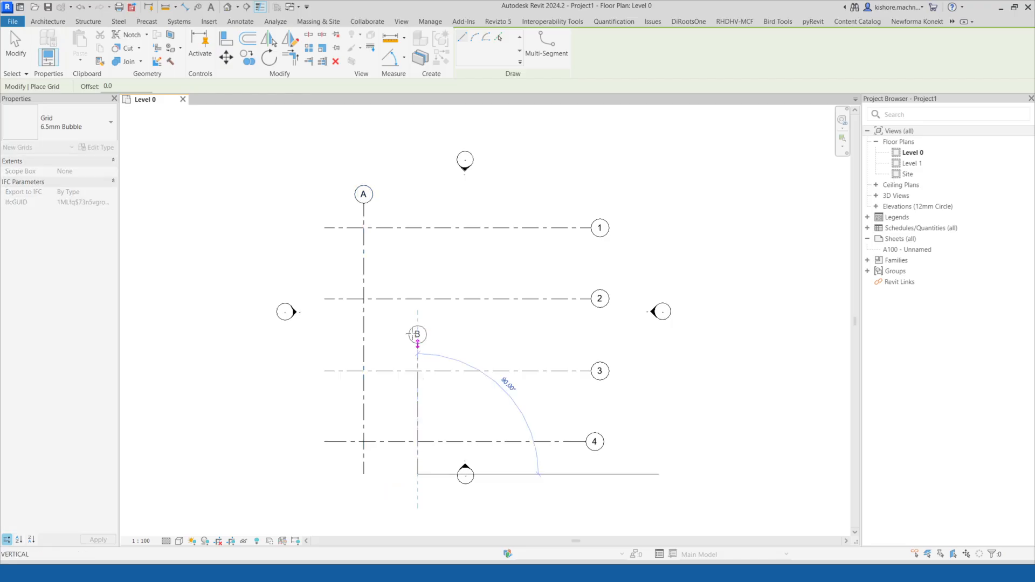
pyautogui.click(418, 203)
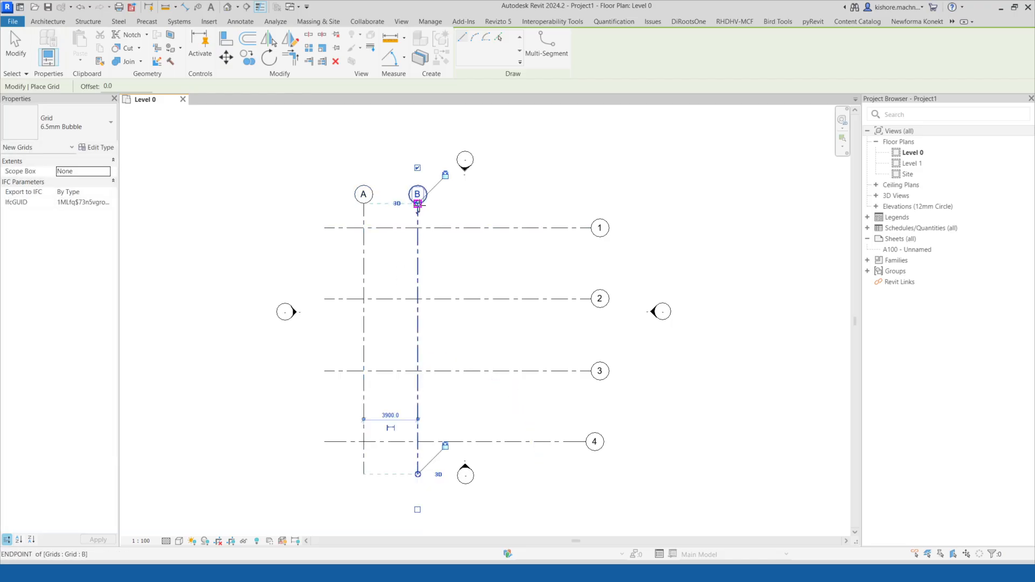
pyautogui.click(486, 469)
pyautogui.click(487, 204)
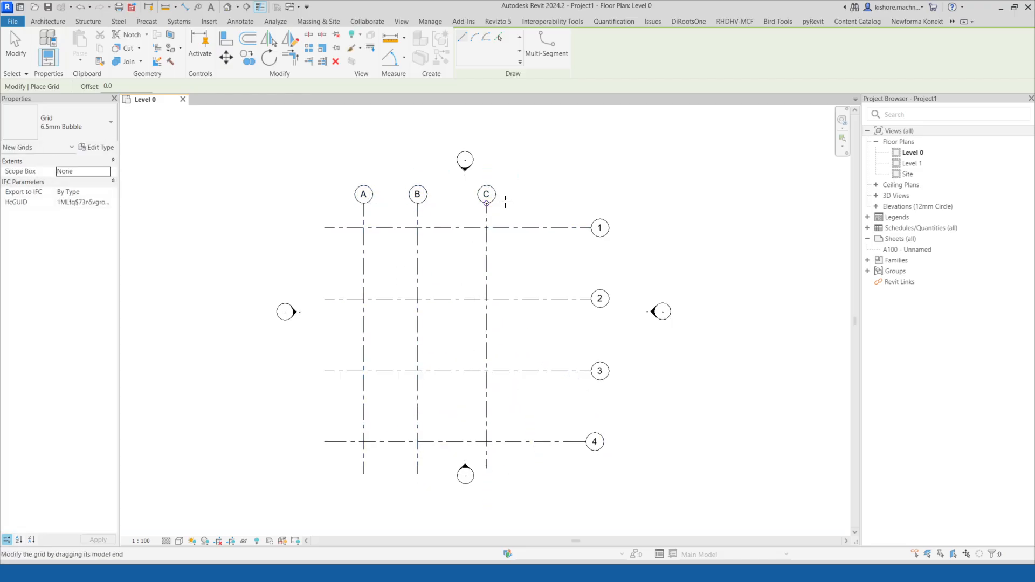
pyautogui.press('Escape')
pyautogui.press('Escape')
# Draw a rectangular enclosure of exterior brick walls from the A/1 grid intersection diagonally down to grid 4.
pyautogui.click(44, 61)
pyautogui.click(68, 76)
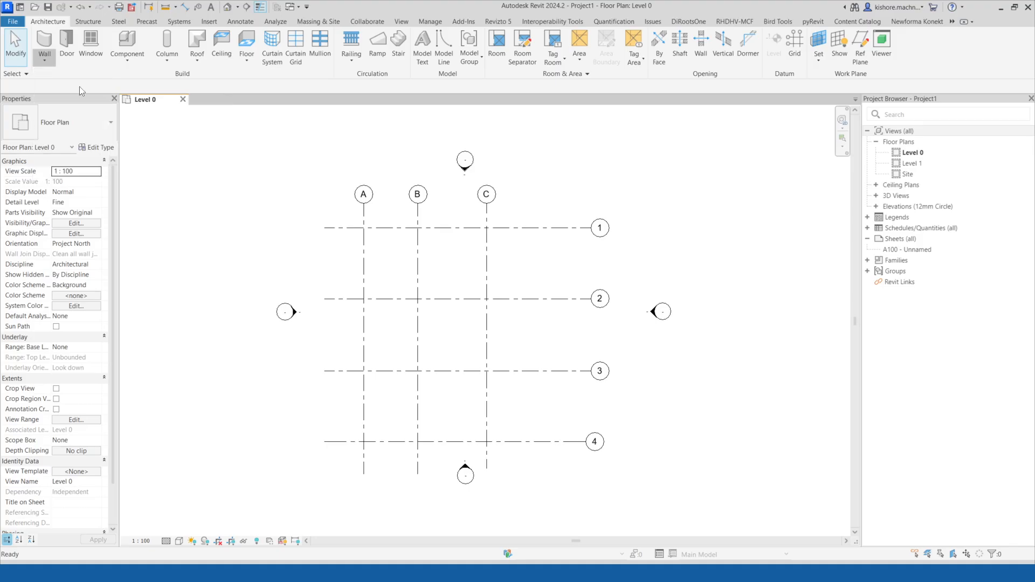
pyautogui.click(475, 36)
pyautogui.click(364, 227)
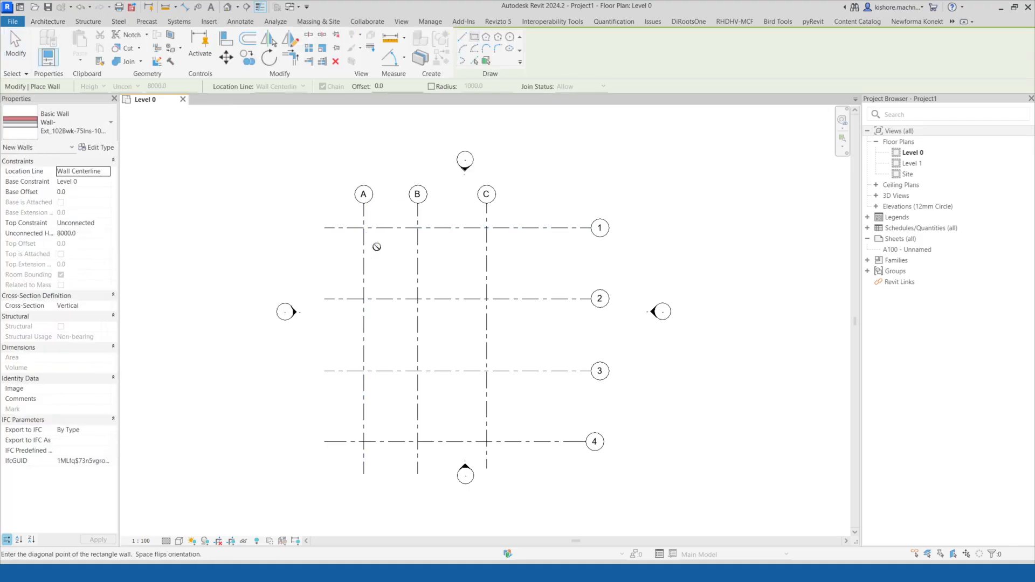
pyautogui.click(555, 442)
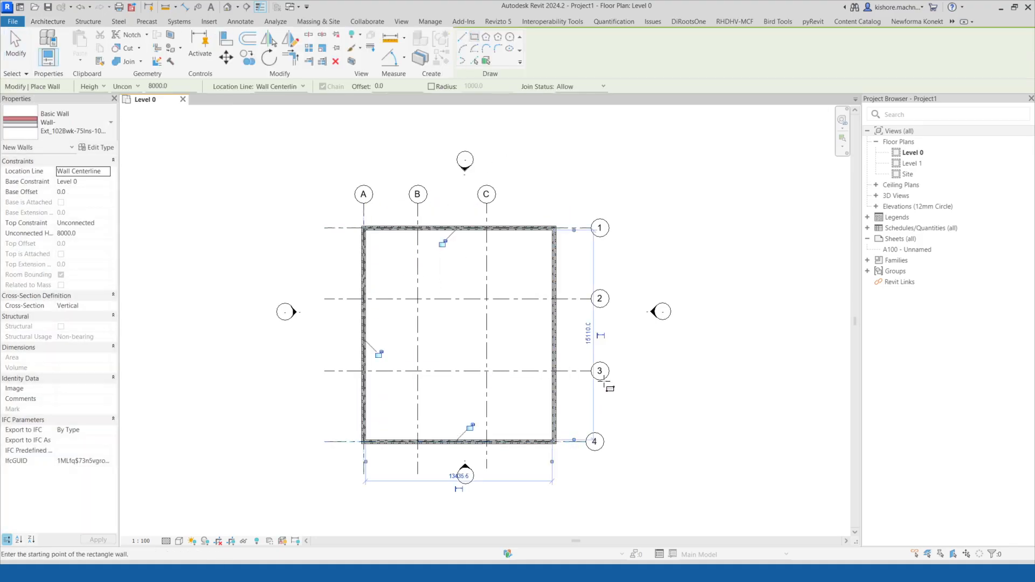
pyautogui.press('Escape')
pyautogui.press('Escape')
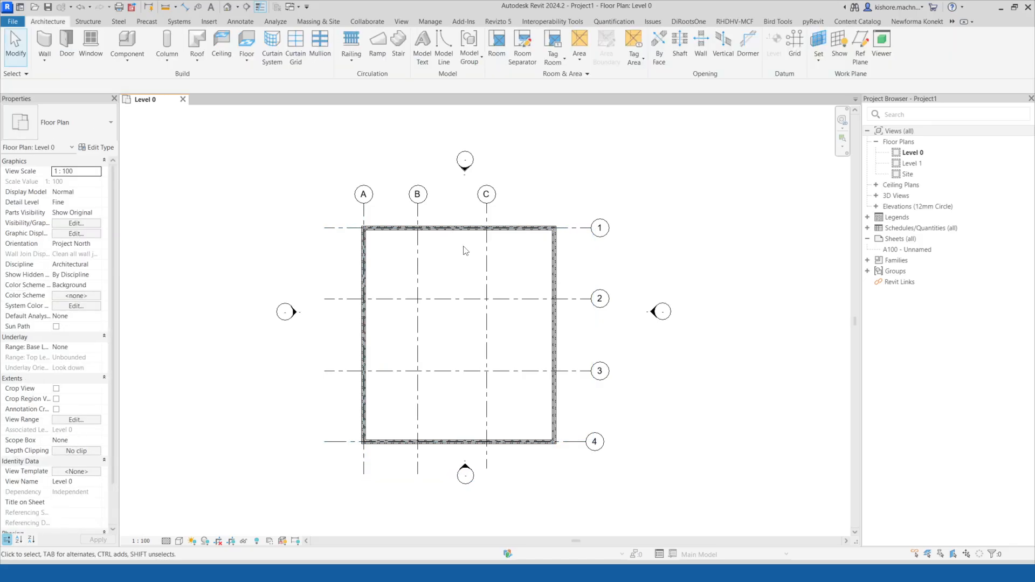
# Select all four walls and set their top constraint to Up to level: Level 1.
pyautogui.press('Tab')
pyautogui.click(456, 229)
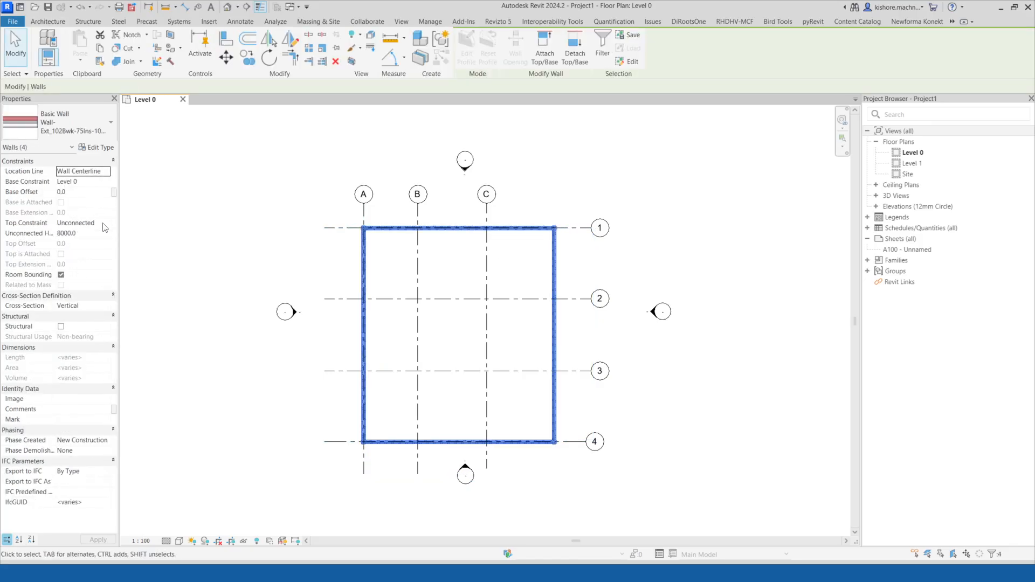
pyautogui.click(106, 224)
pyautogui.click(104, 251)
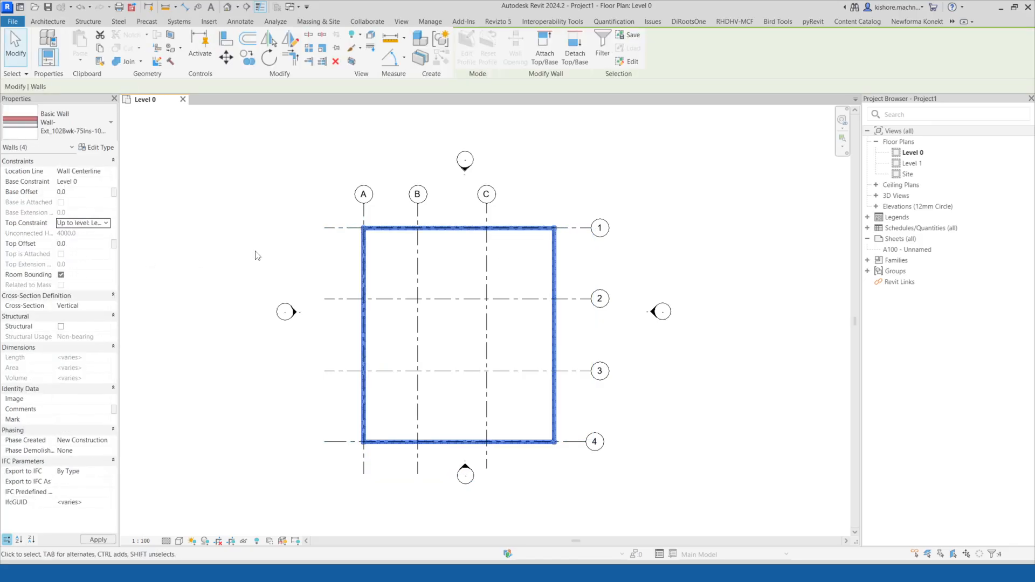
pyautogui.click(286, 155)
# Place a Doors_ExtDbl_Flush 1810x2110mm door in the top wall between grids A and B.
pyautogui.click(67, 44)
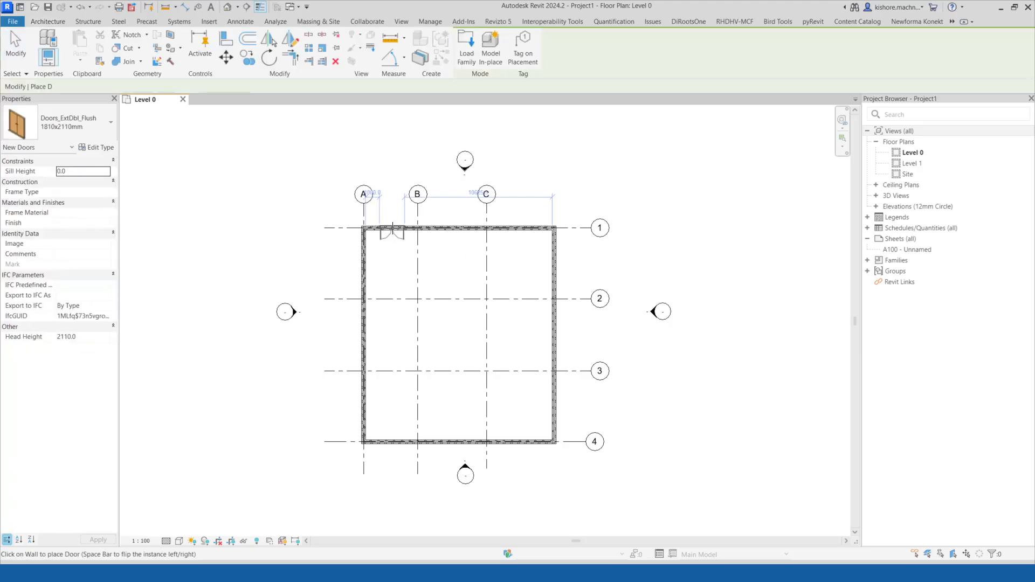
pyautogui.press('Escape')
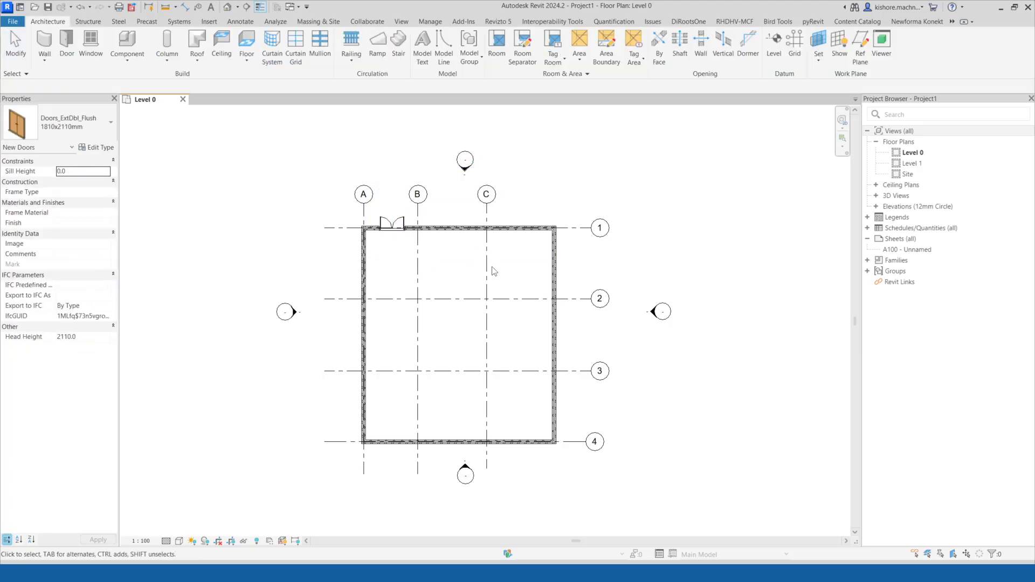
pyautogui.moveTo(507, 296); pyautogui.dragTo(527, 277, button='middle')
# Open the default 3D view to inspect the walls and door.
pyautogui.click(229, 7)
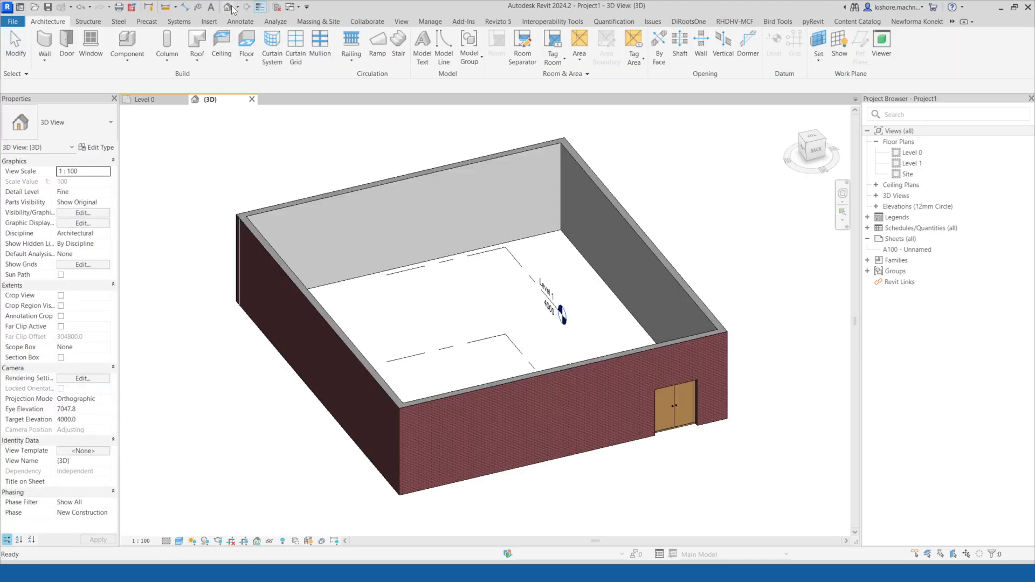
pyautogui.scroll(-2, 413, 220)
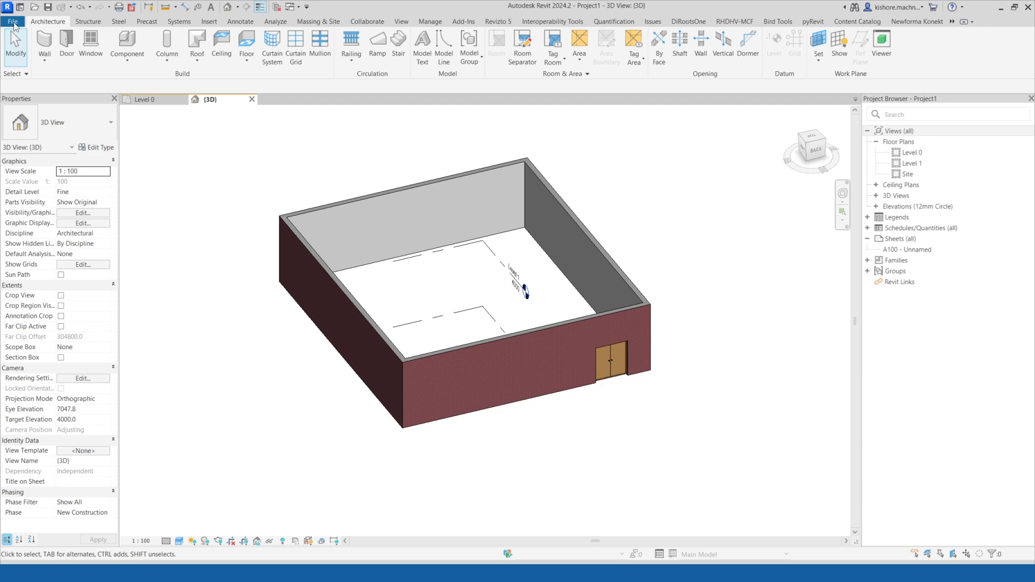
pyautogui.moveTo(297, 156); pyautogui.dragTo(318, 149, button='middle')
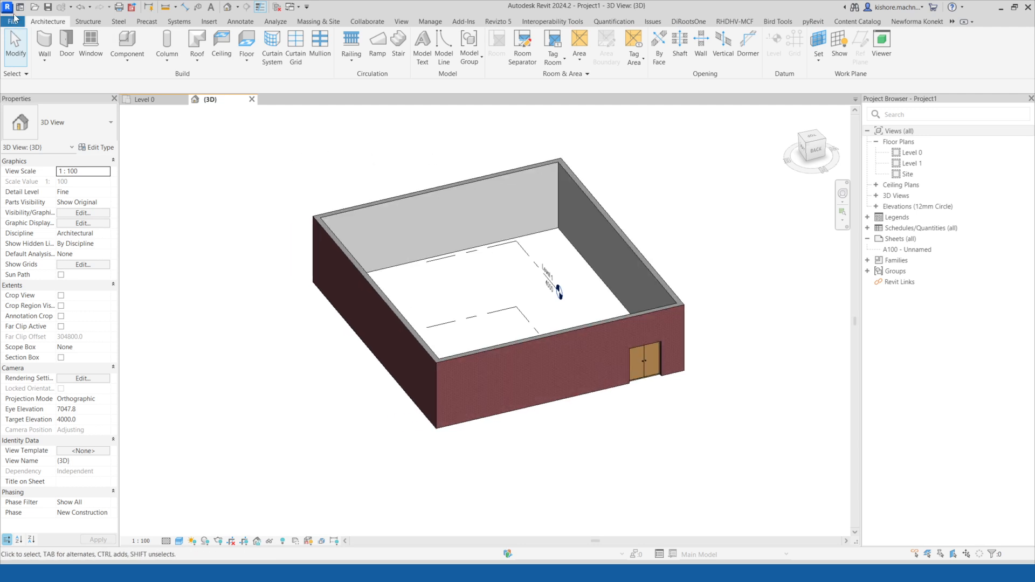
# Start saving the project as a new file and browse to the Downloads folder.
pyautogui.click(11, 21)
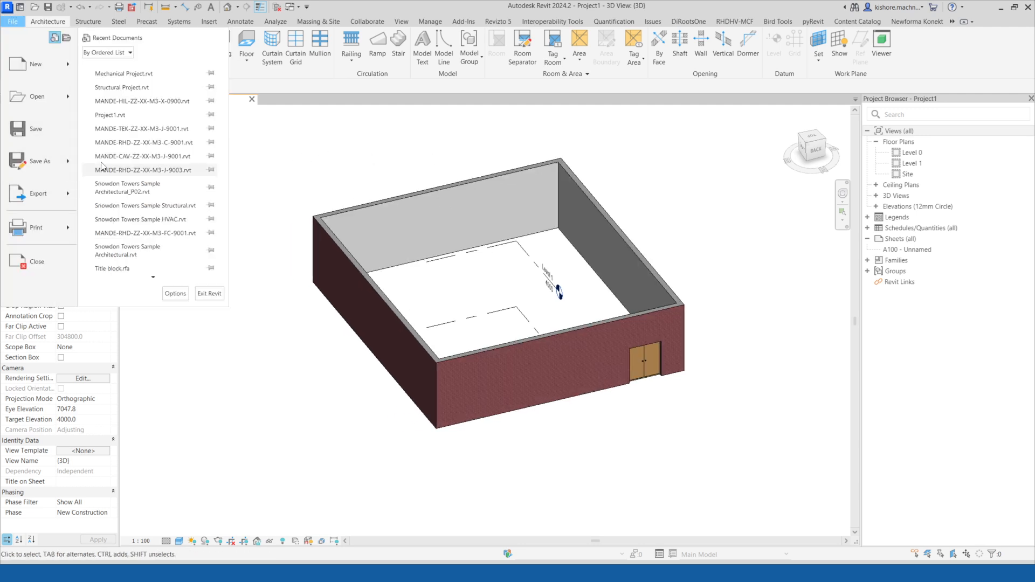
pyautogui.click(40, 119)
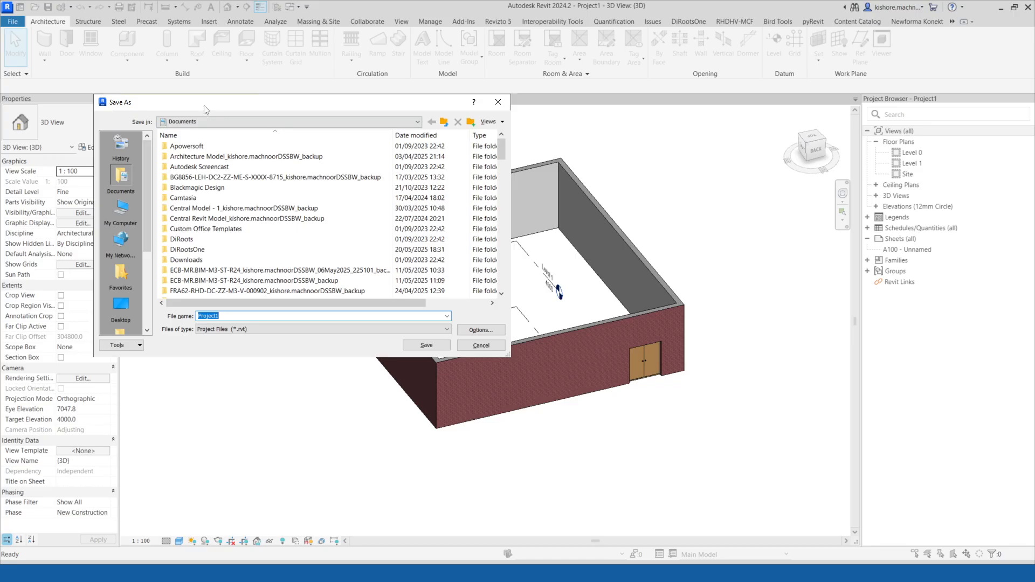
pyautogui.moveTo(205, 109); pyautogui.dragTo(276, 101)
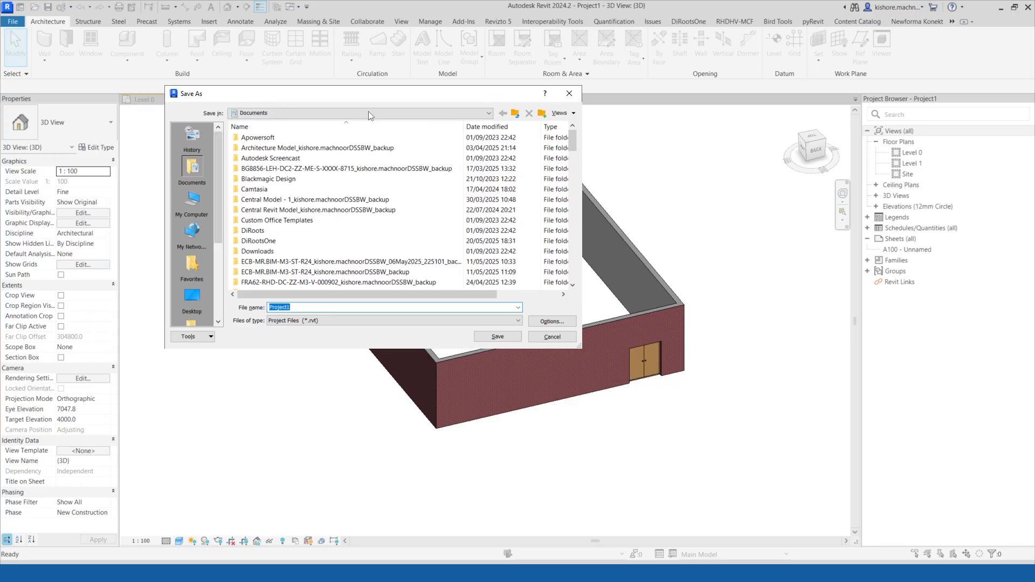
pyautogui.click(194, 216)
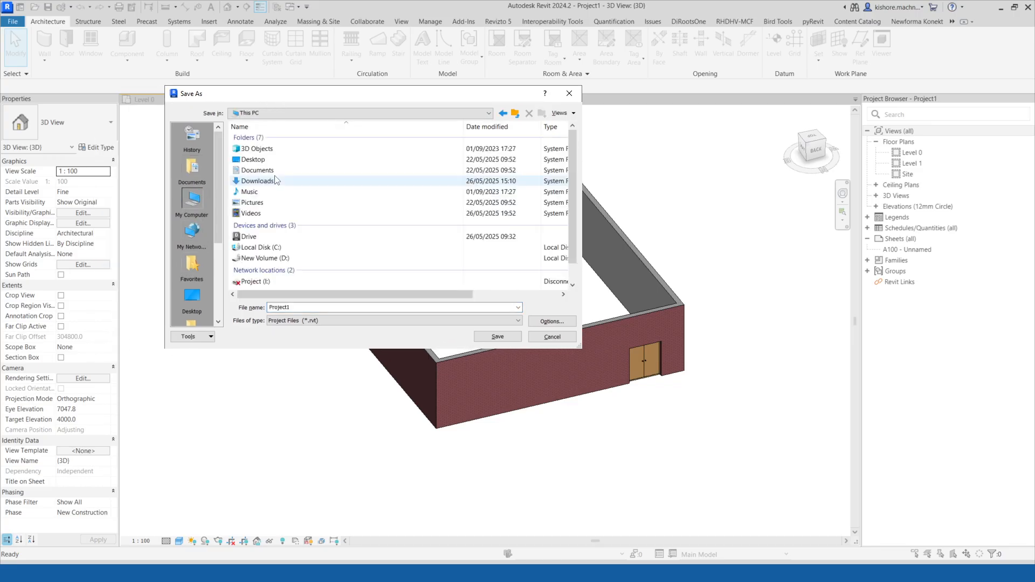
pyautogui.doubleClick(261, 180)
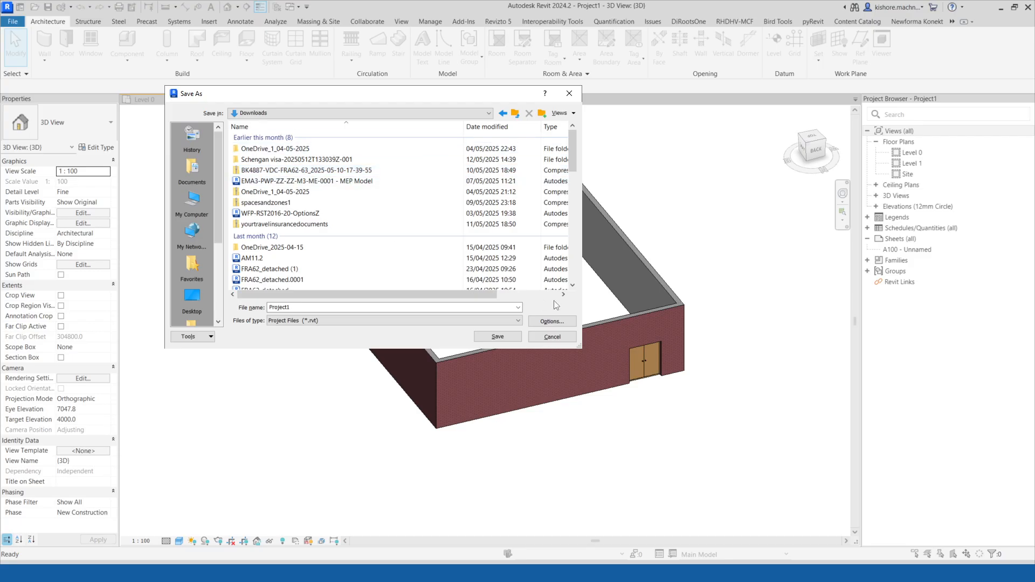
pyautogui.moveTo(401, 99); pyautogui.dragTo(383, 98)
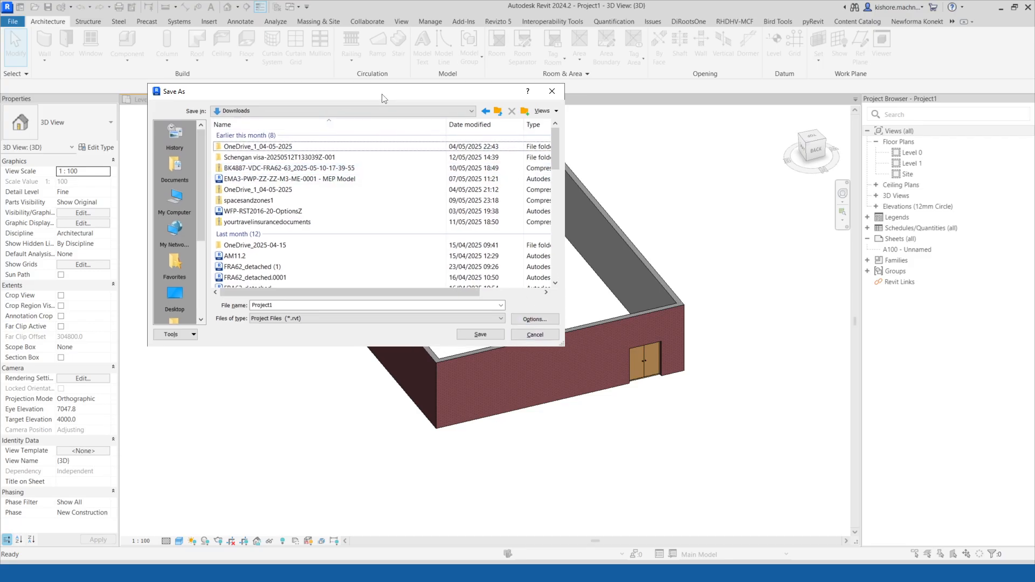
# Set the maximum number of backups to 1 in the file save options.
pyautogui.click(539, 319)
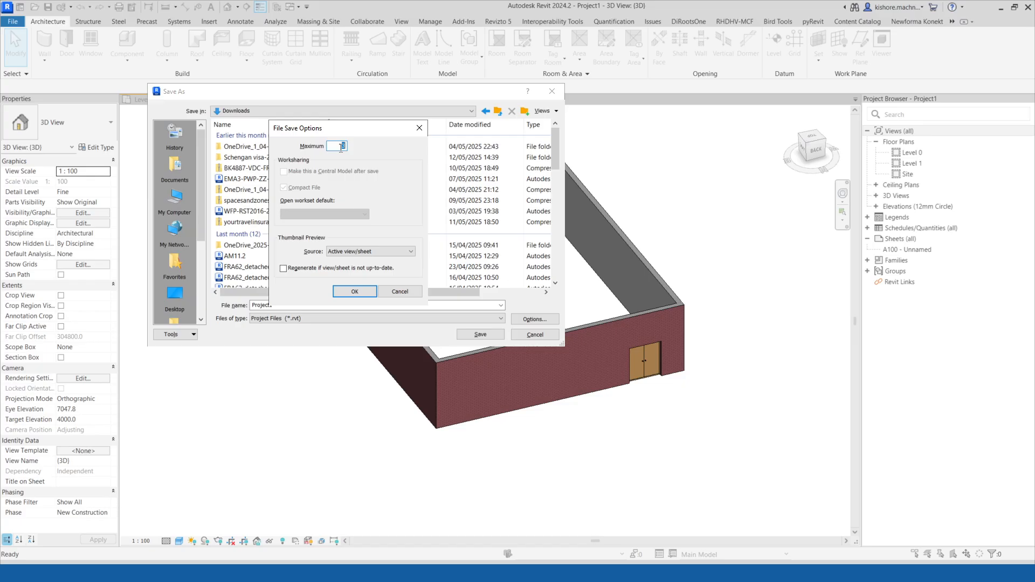
pyautogui.write('1')
pyautogui.moveTo(288, 130); pyautogui.dragTo(269, 133)
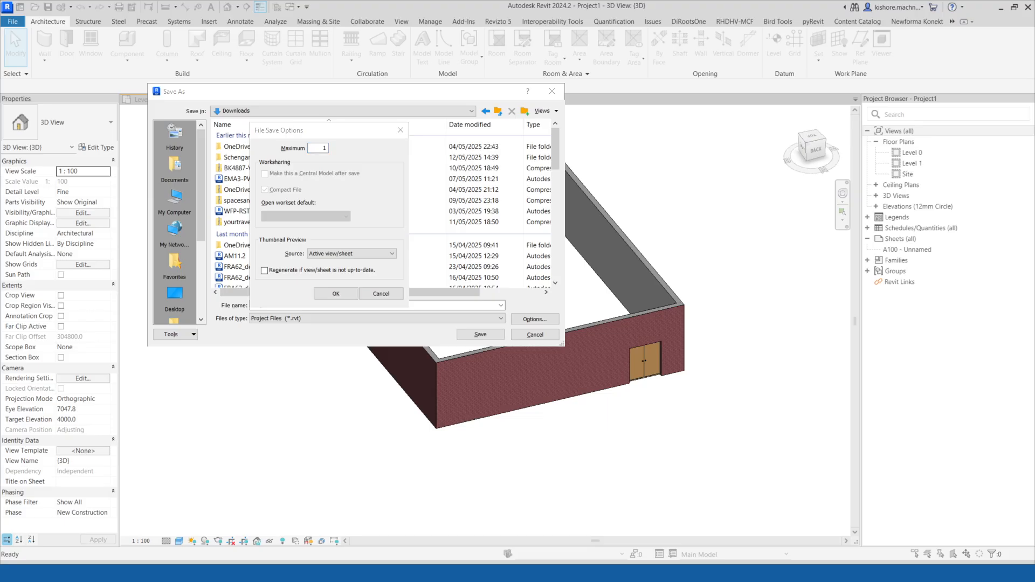
pyautogui.click(336, 293)
# Enter the file name AMZ01-BIMW-ZZ-ZZ-M3-A-0001, starting from an existing model's name in the folder.
pyautogui.doubleClick(290, 306)
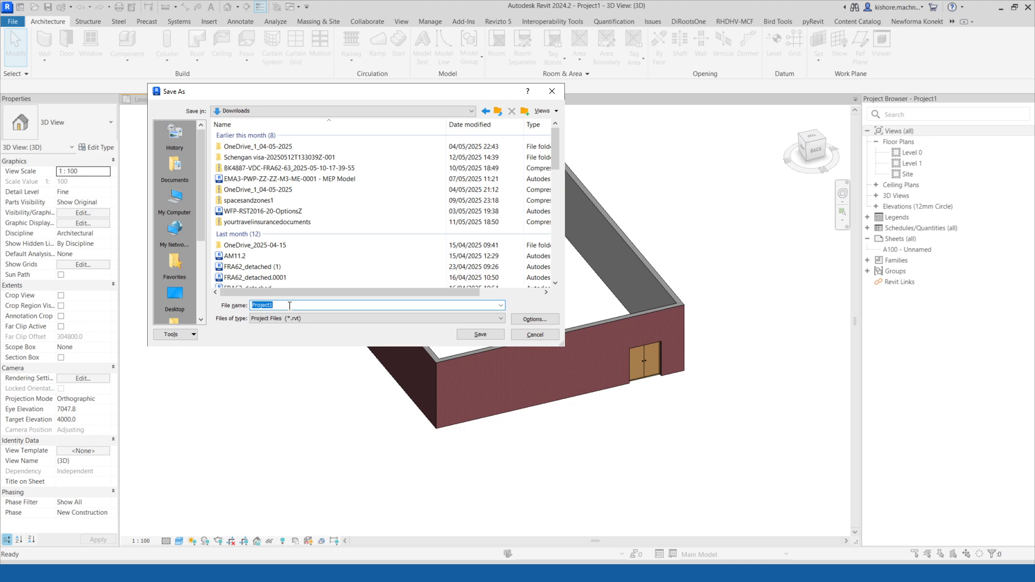
pyautogui.click(302, 178)
pyautogui.click(394, 306)
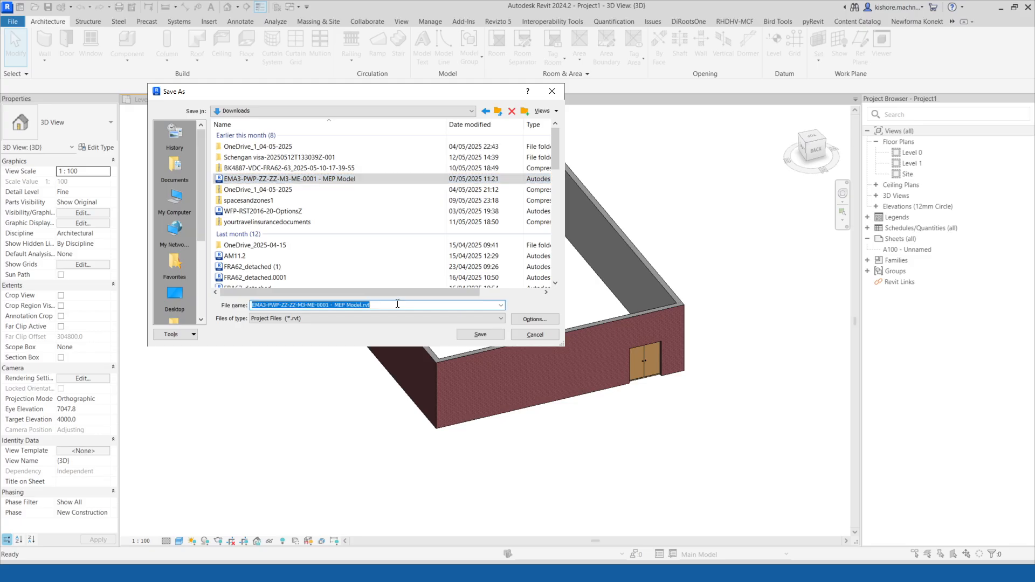
pyautogui.click(394, 306)
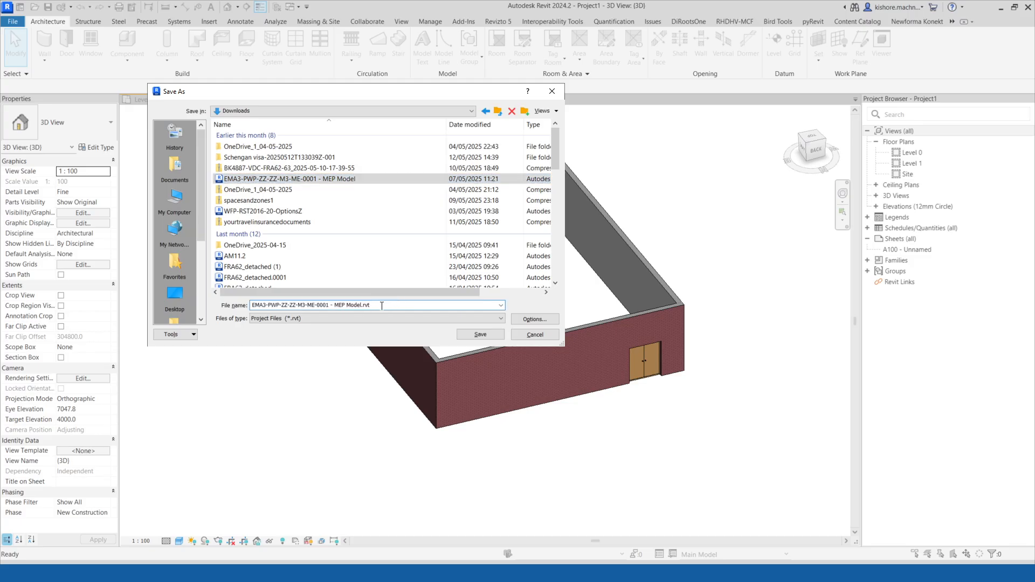
pyautogui.moveTo(382, 305); pyautogui.dragTo(333, 306)
pyautogui.press('BackSpace')
pyautogui.click(315, 306)
pyautogui.press('BackSpace')
pyautogui.press('BackSpace')
pyautogui.press('BackSpace')
pyautogui.write('A')
pyautogui.moveTo(268, 305); pyautogui.dragTo(249, 306)
pyautogui.write('AMZ01')
pyautogui.click(283, 303)
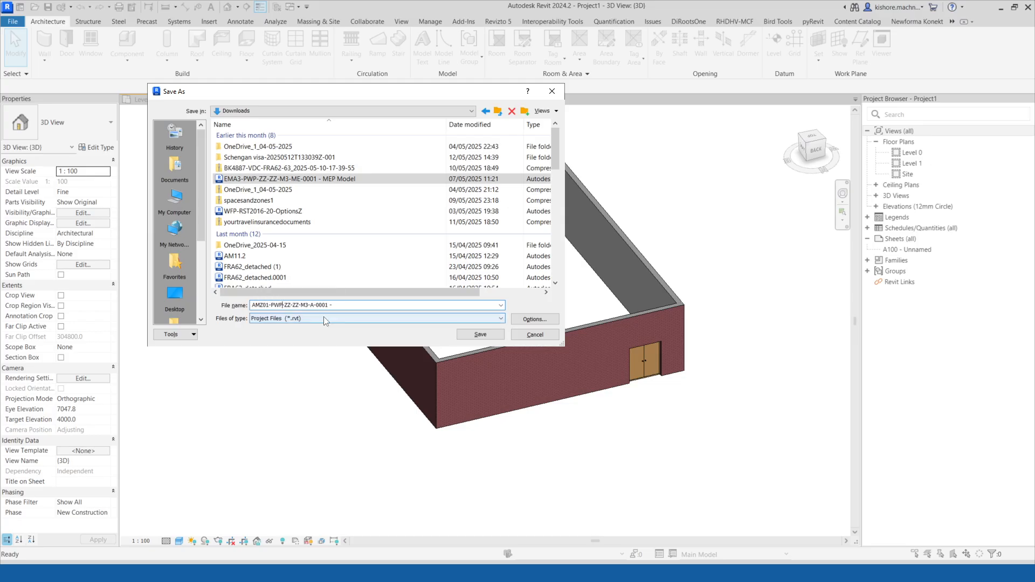
pyautogui.press('BackSpace')
pyautogui.press('BackSpace')
pyautogui.press('BackSpace')
pyautogui.write('BIMW')
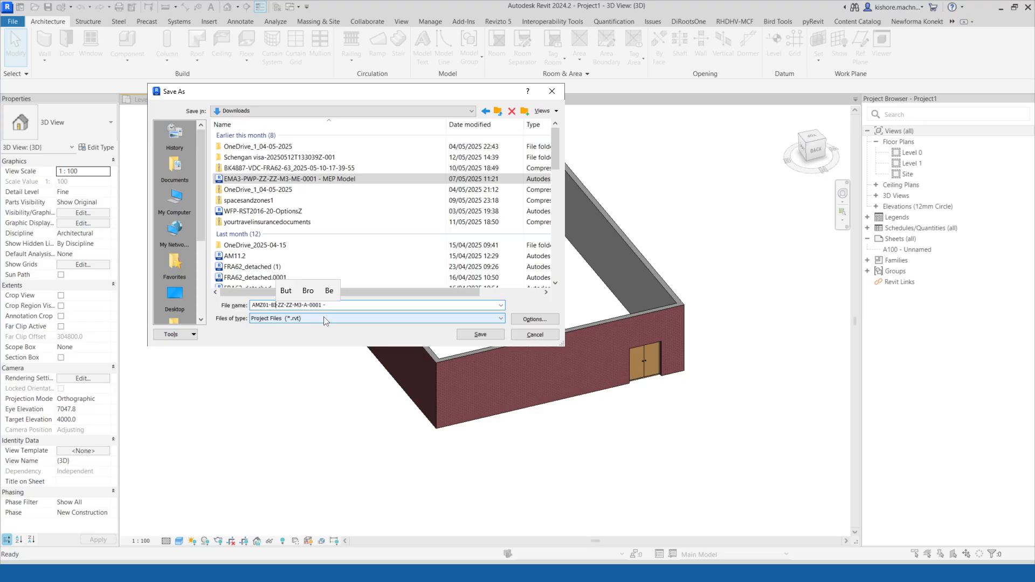
pyautogui.click(350, 305)
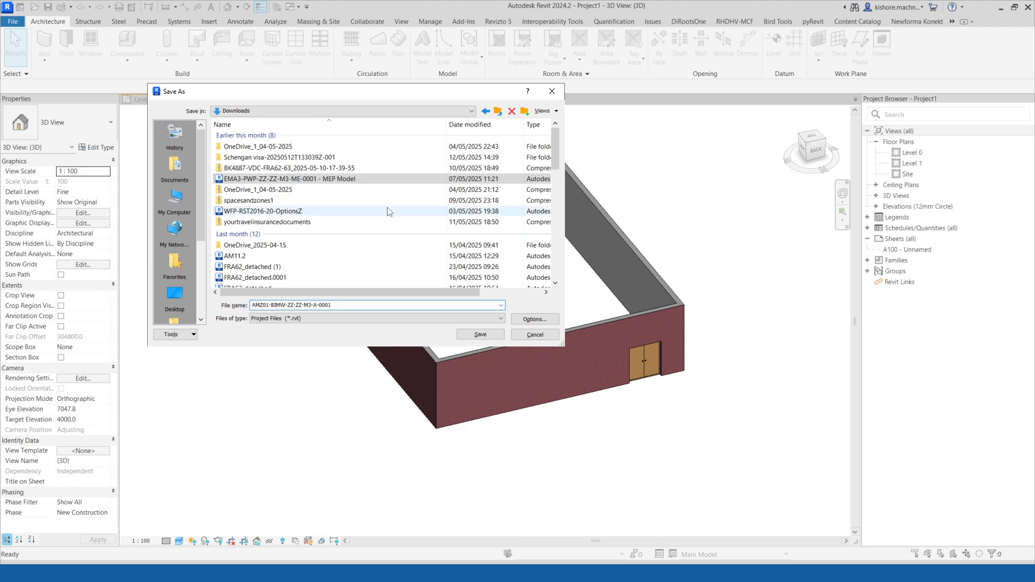
# Review the file save options and save the project as AMZ01-BIMW-ZZ-ZZ-M3-A-0001 in Downloads.
pyautogui.click(535, 319)
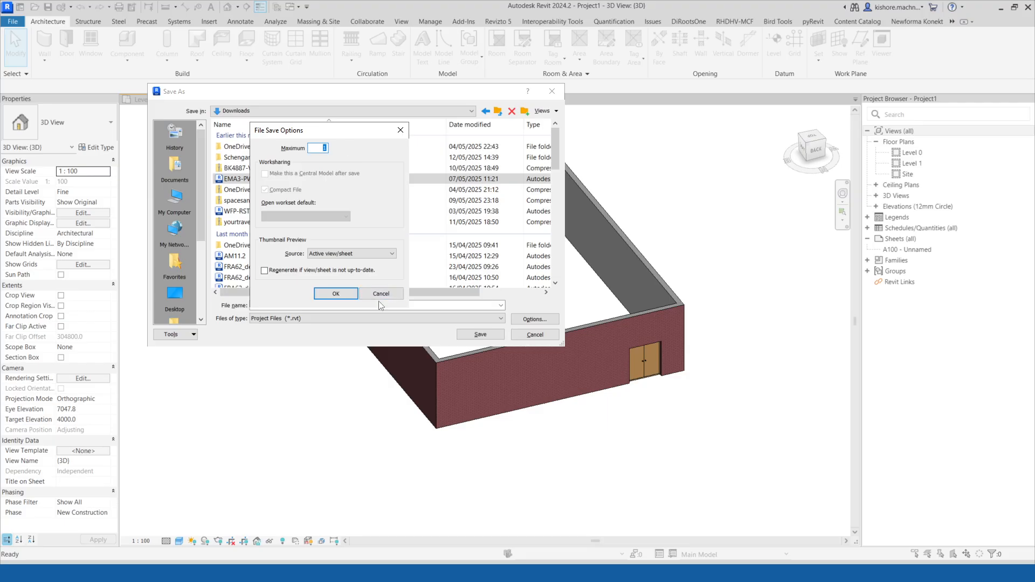
pyautogui.click(336, 294)
pyautogui.click(481, 334)
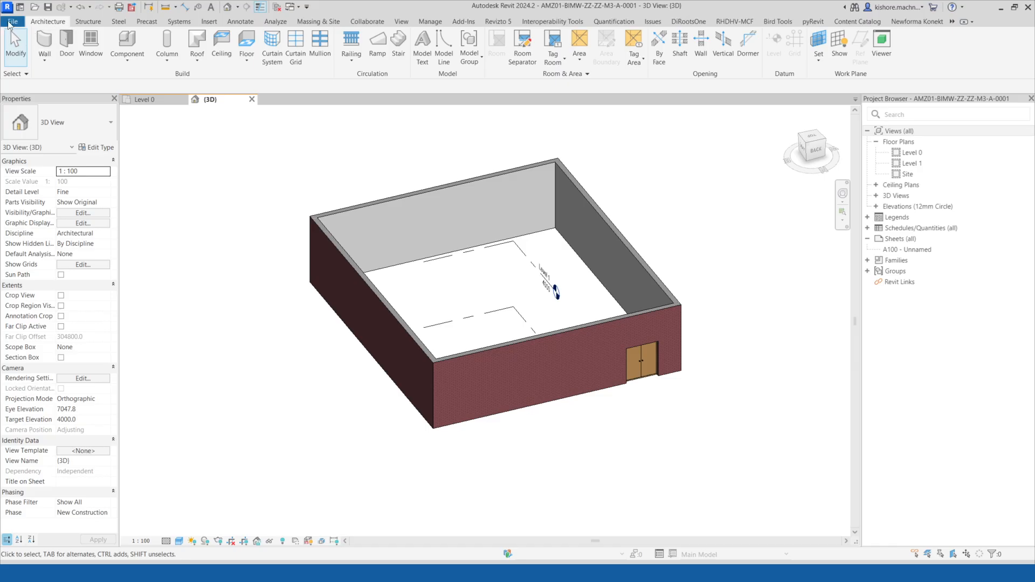
pyautogui.click(12, 21)
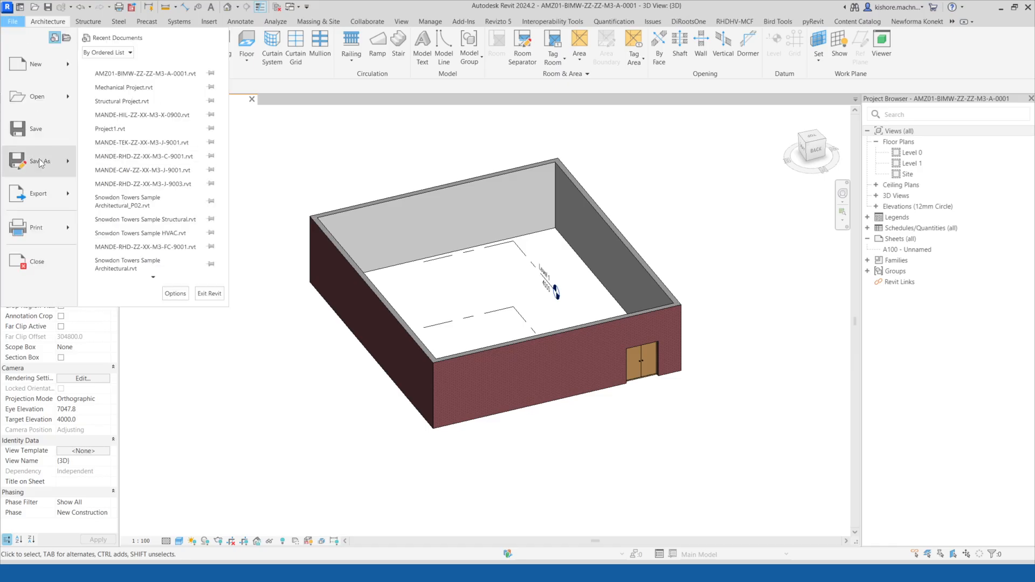
pyautogui.moveTo(58, 162)
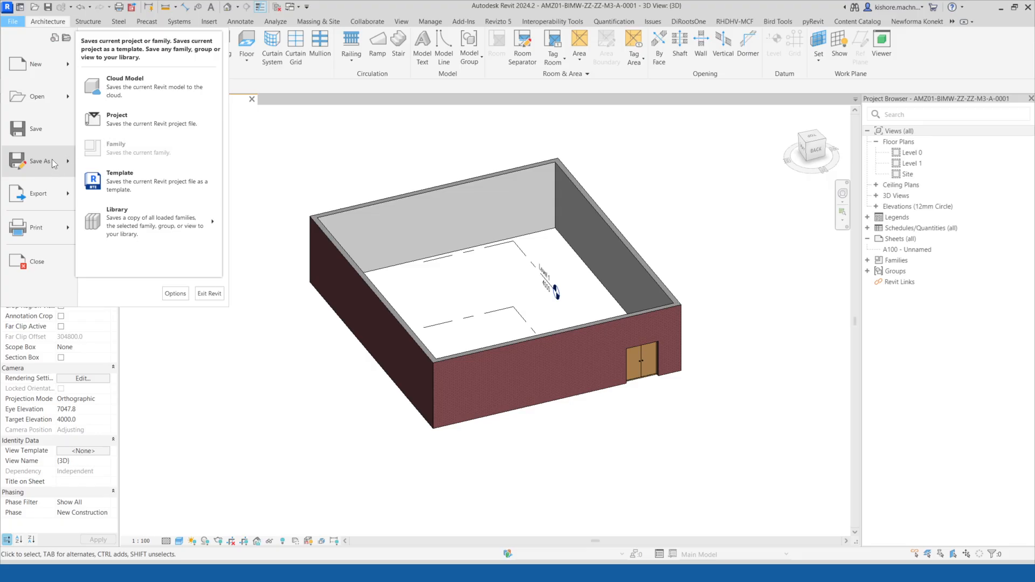
pyautogui.click(277, 480)
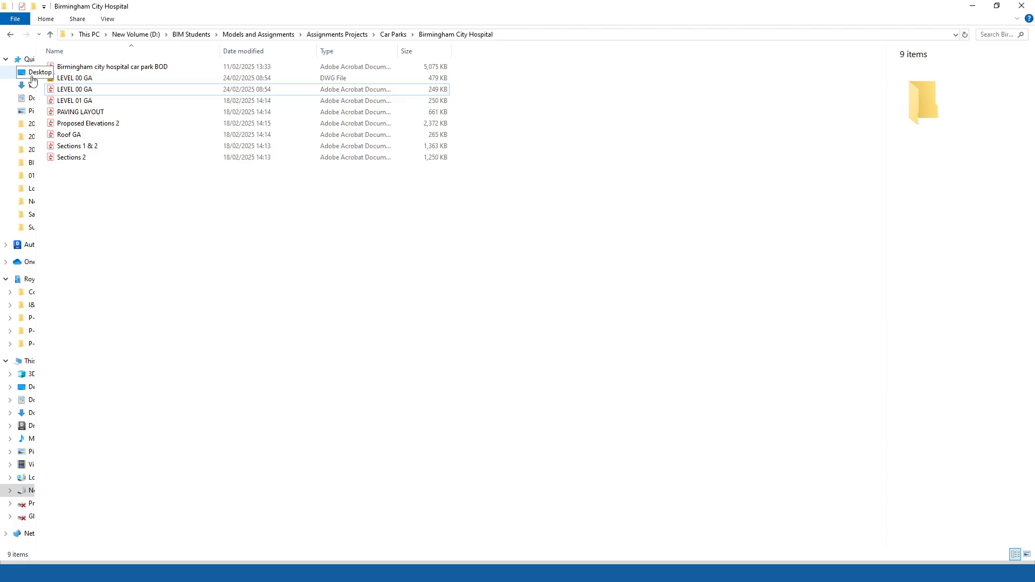
# Check the saved project file in the Downloads folder in File Explorer.
pyautogui.click(31, 72)
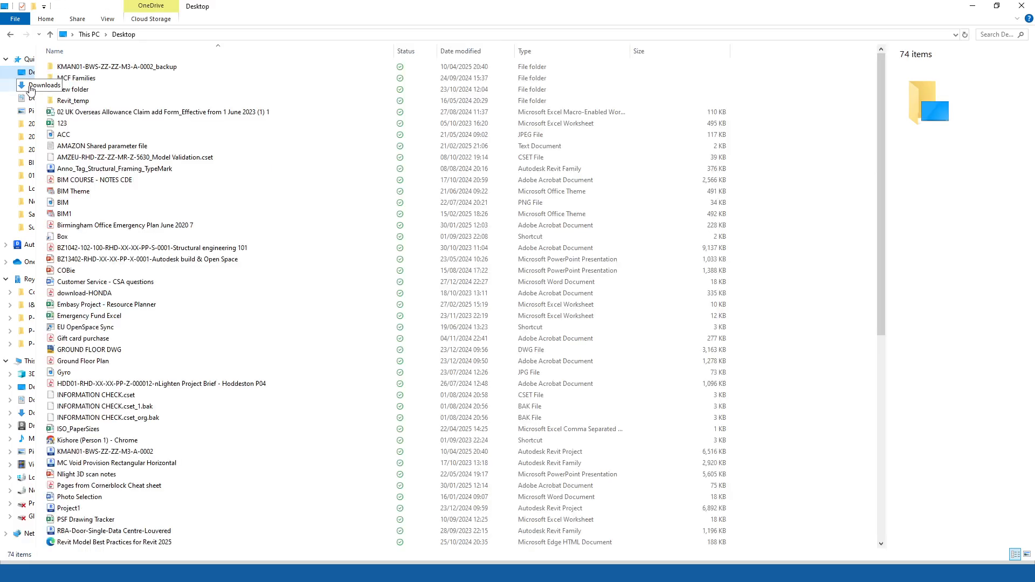
pyautogui.click(30, 86)
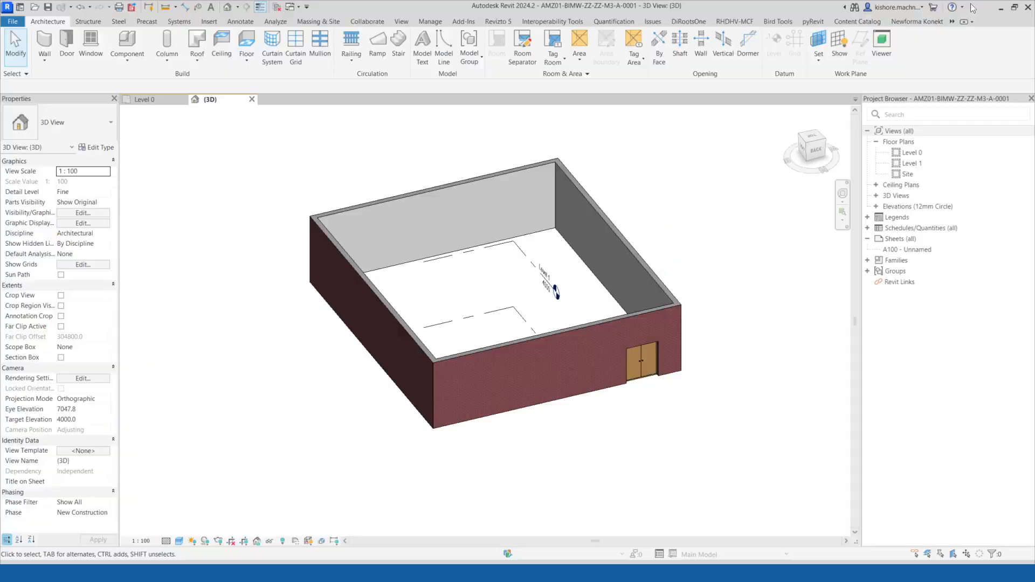
pyautogui.click(973, 5)
# Close the open project to return to the Home screen.
pyautogui.click(182, 99)
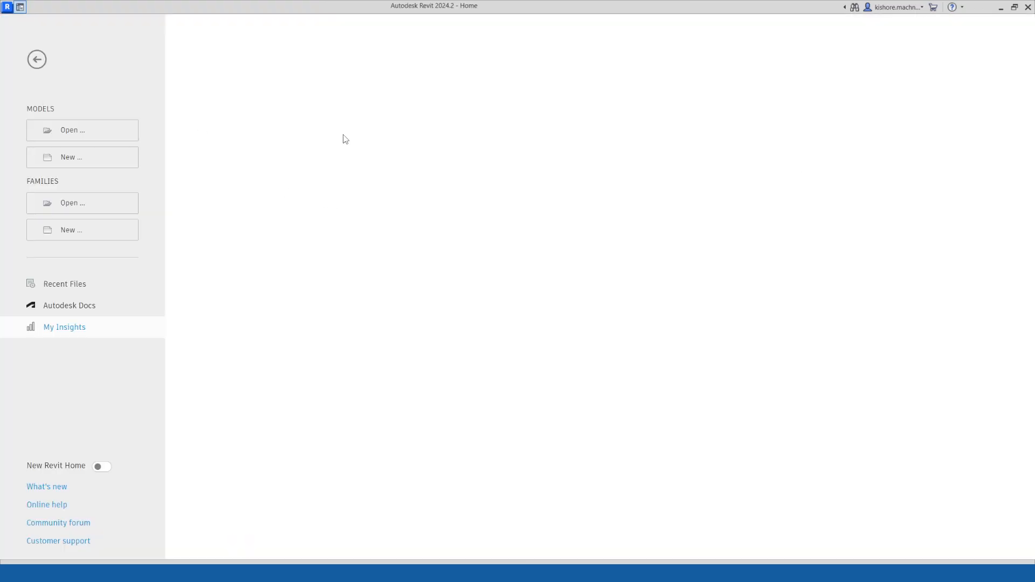
pyautogui.click(237, 573)
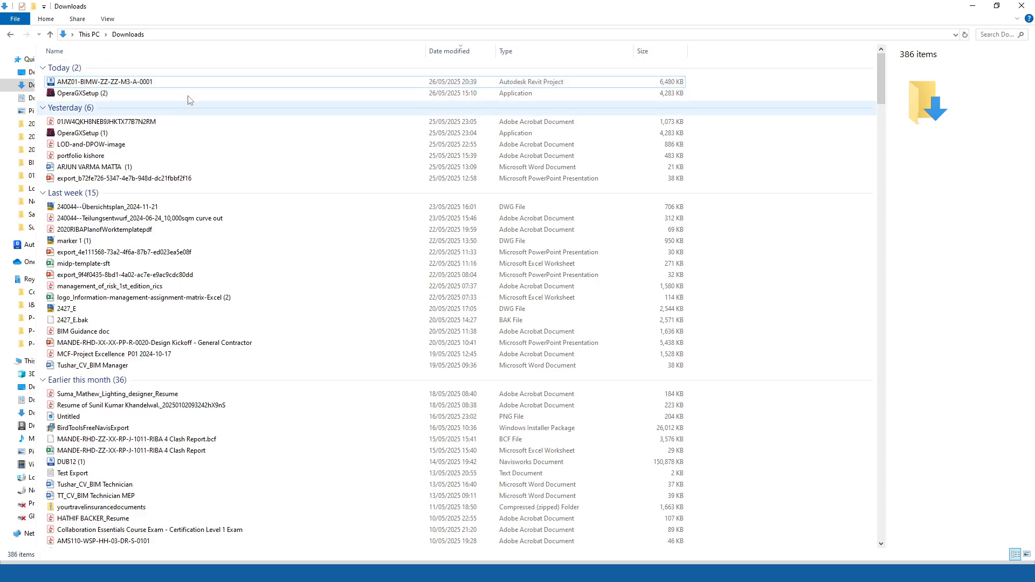
pyautogui.click(973, 6)
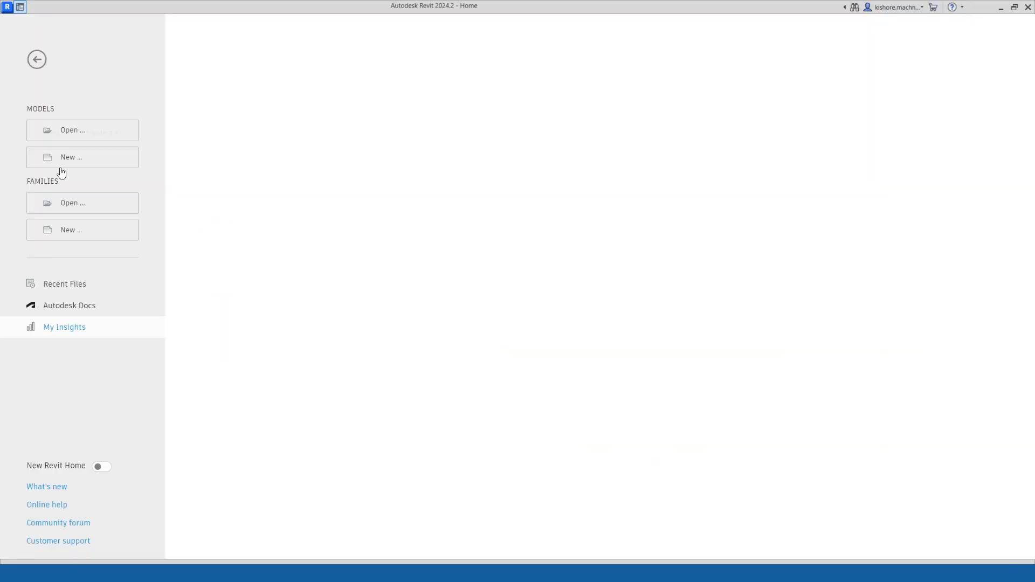
# Open the saved AMZ01-BIMW-ZZ-ZZ-M3-A-0001 project from the Downloads folder.
pyautogui.click(76, 133)
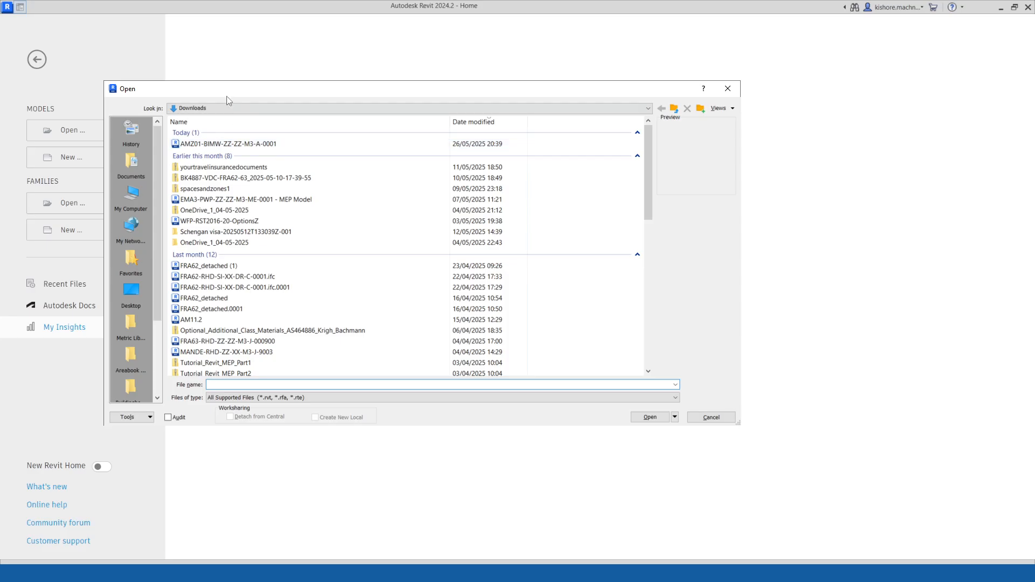
pyautogui.click(381, 140)
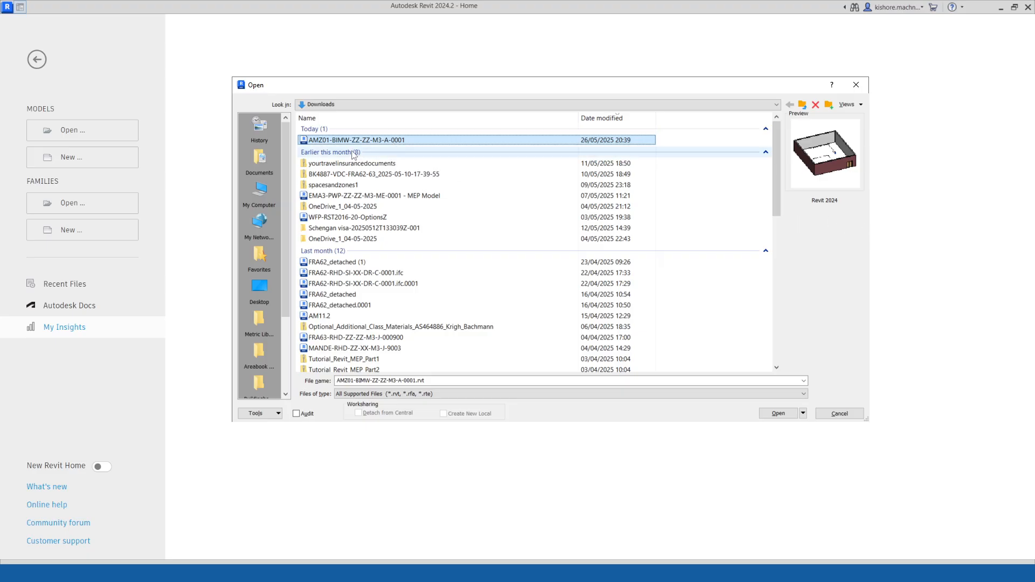
pyautogui.hotkey('alt', 'Tab')
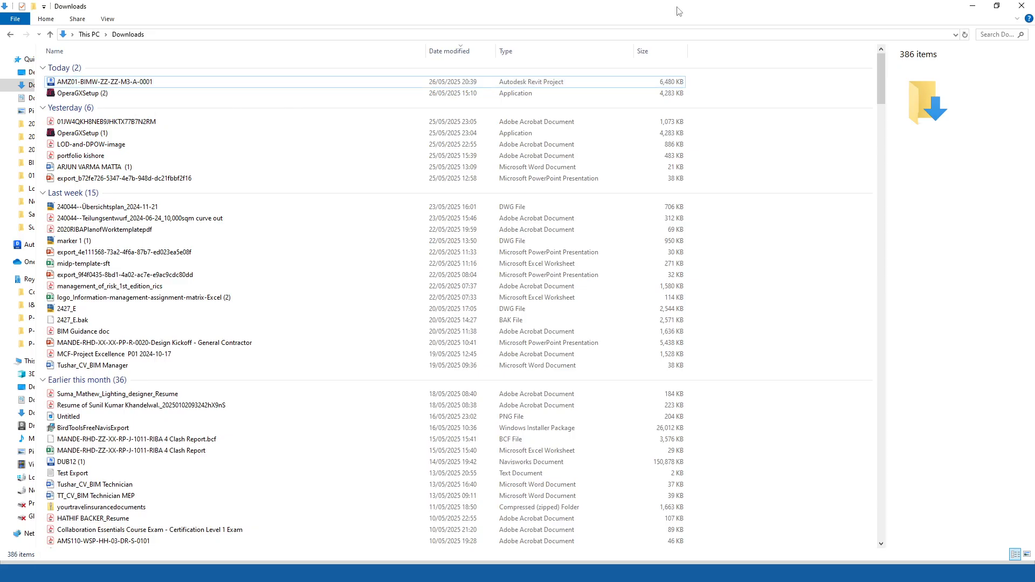
pyautogui.click(123, 82)
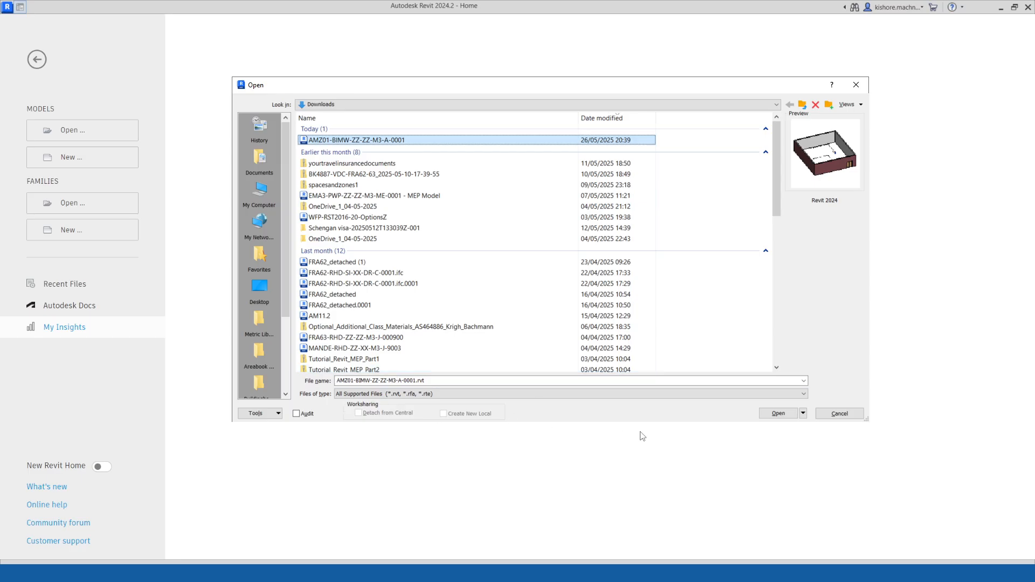
pyautogui.moveTo(376, 91); pyautogui.dragTo(316, 69)
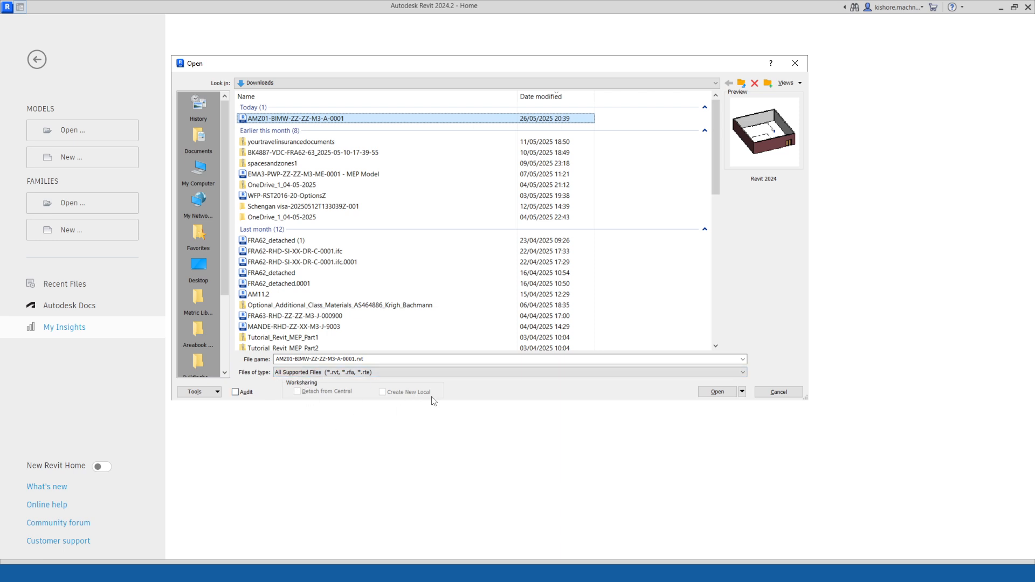
pyautogui.click(742, 392)
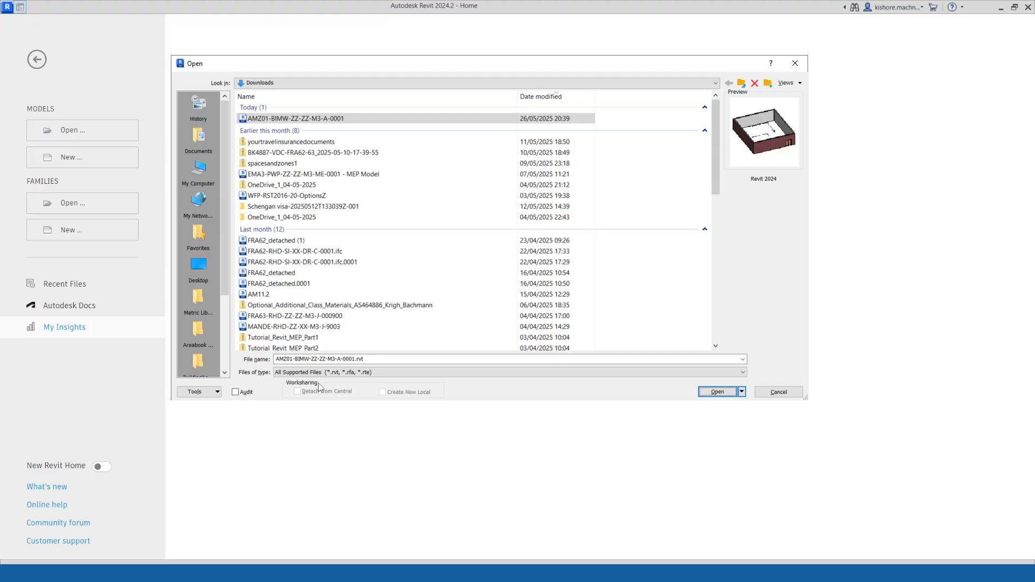
pyautogui.click(305, 119)
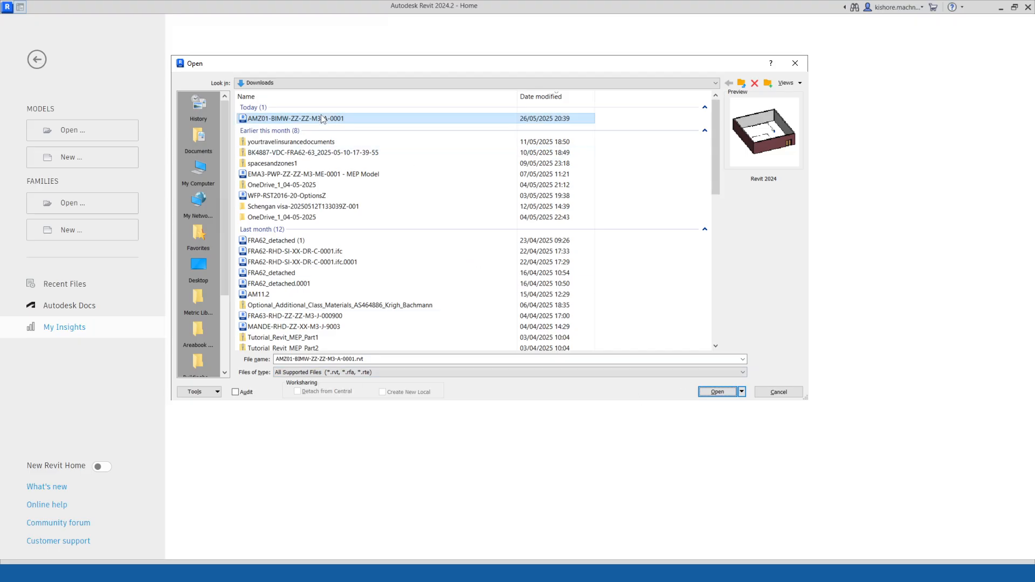
pyautogui.click(718, 392)
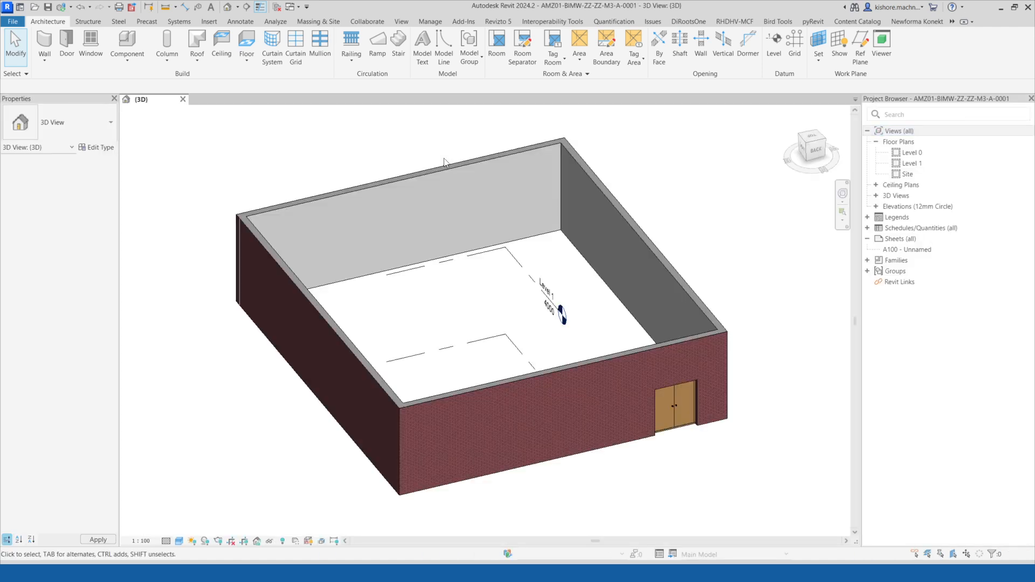
# Enable collaboration for the project within your network.
pyautogui.scroll(-2, 582, 279)
pyautogui.moveTo(676, 227); pyautogui.dragTo(650, 217, button='middle')
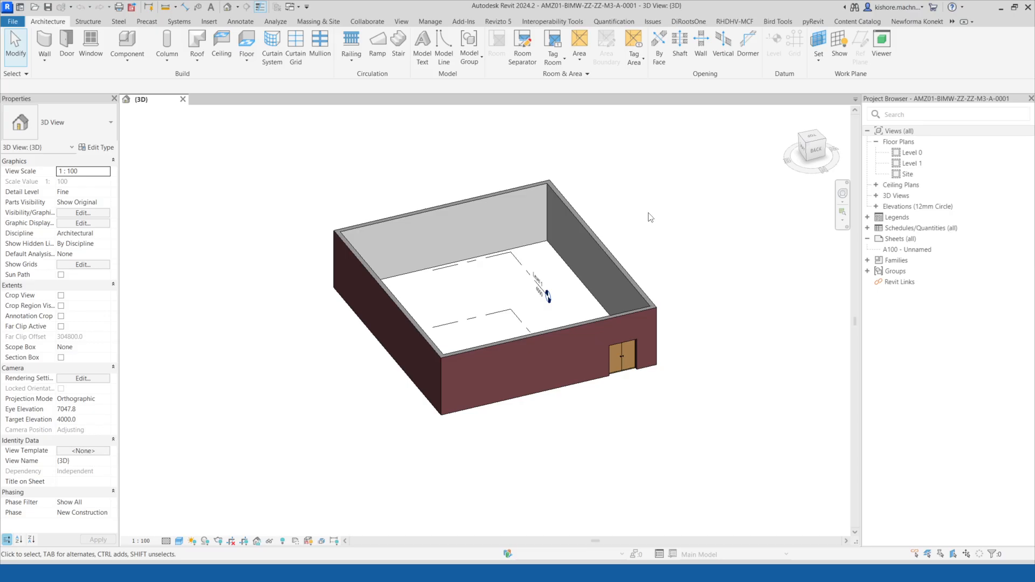
pyautogui.click(371, 24)
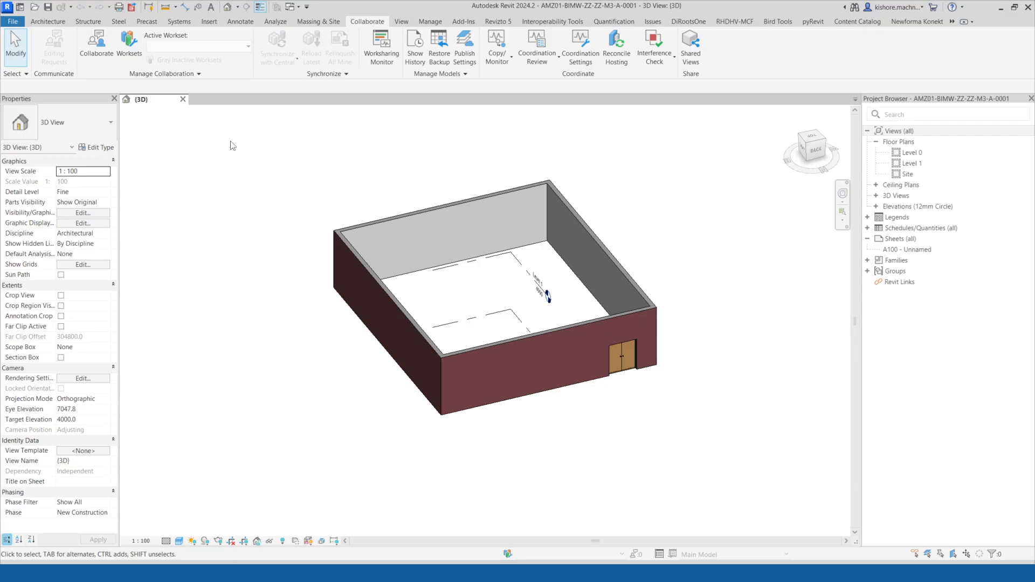
pyautogui.click(96, 49)
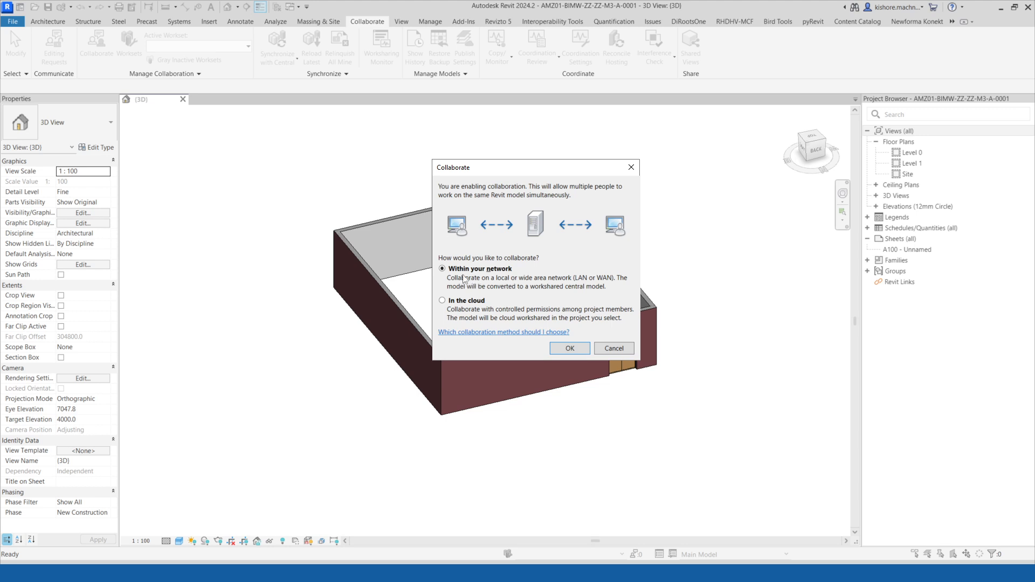
pyautogui.moveTo(513, 172); pyautogui.dragTo(438, 169)
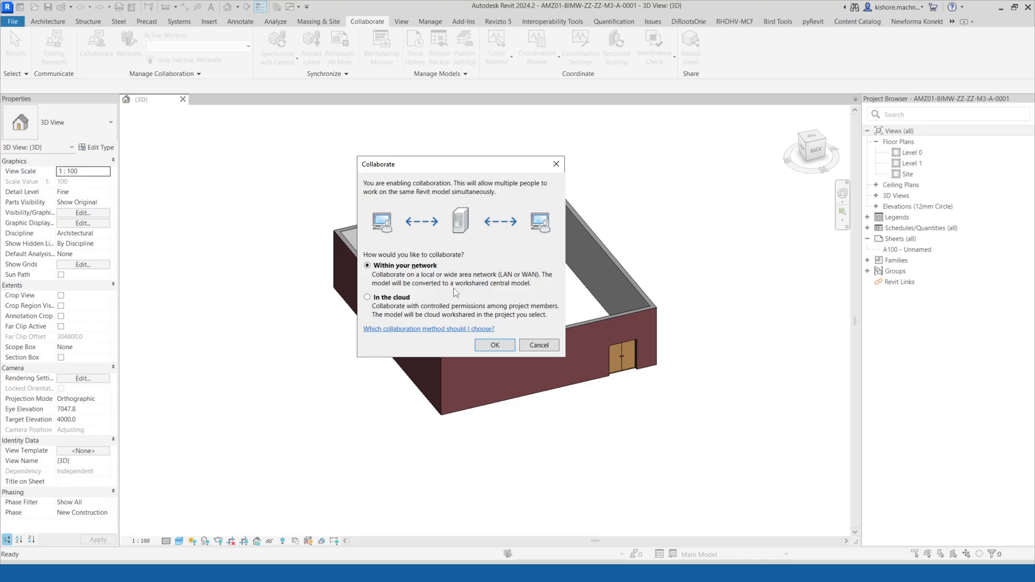
pyautogui.click(494, 346)
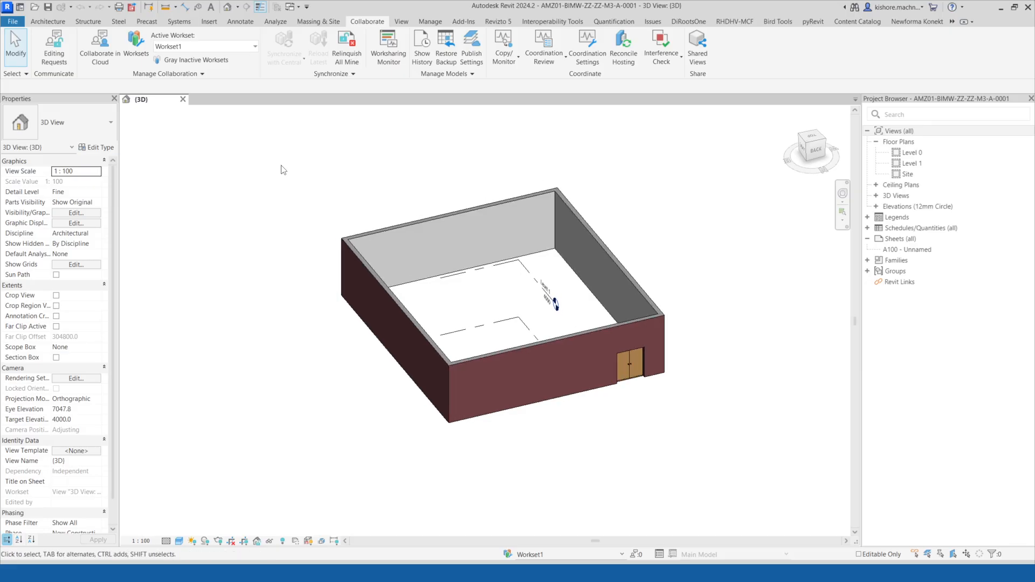
# Review the project's worksets, Shared Levels and Grids and Workset1, in the Worksets dialog.
pyautogui.moveTo(354, 215); pyautogui.dragTo(349, 201, button='middle')
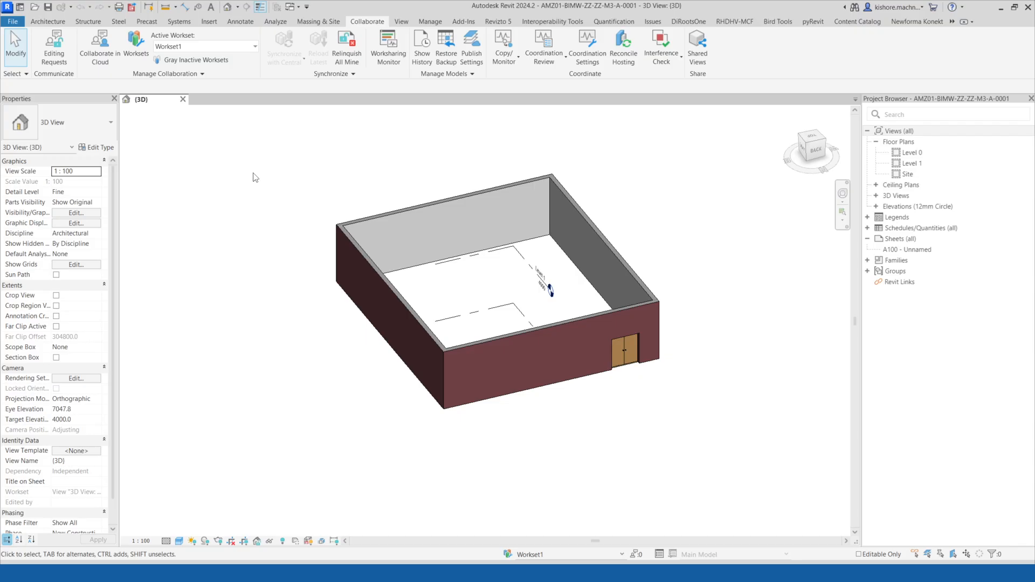
pyautogui.click(135, 46)
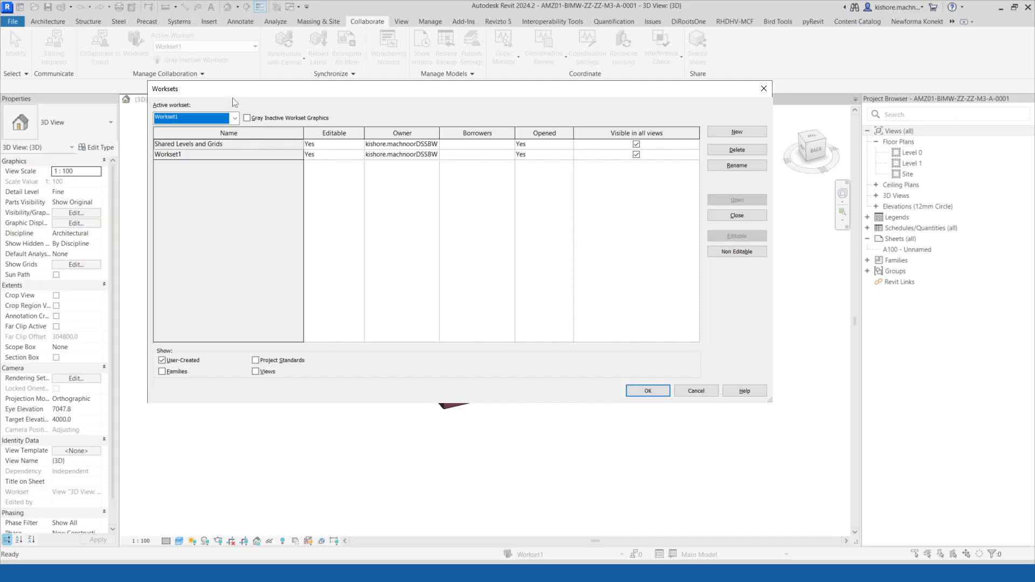
pyautogui.moveTo(178, 90); pyautogui.dragTo(200, 92)
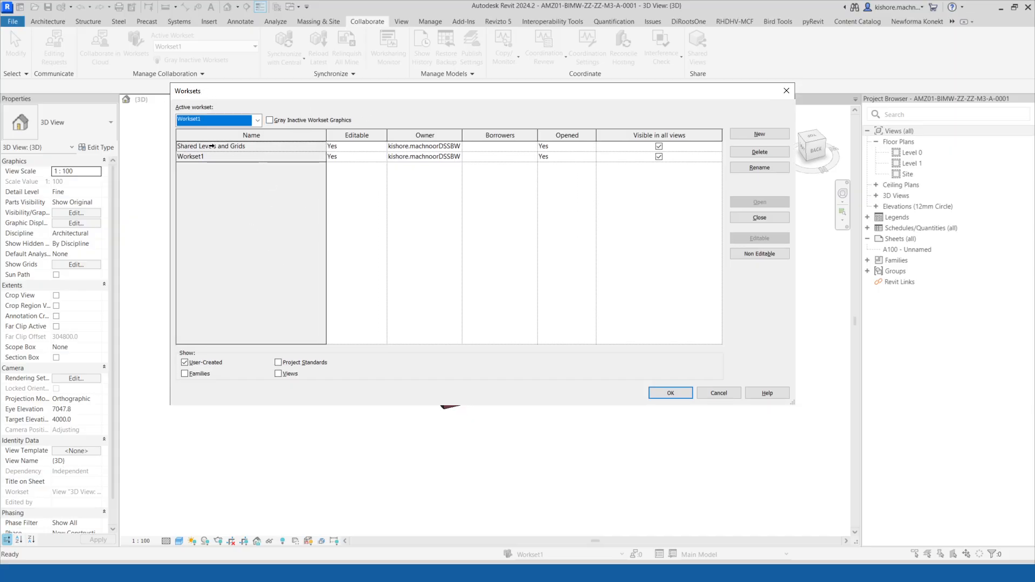
pyautogui.click(208, 157)
pyautogui.click(208, 147)
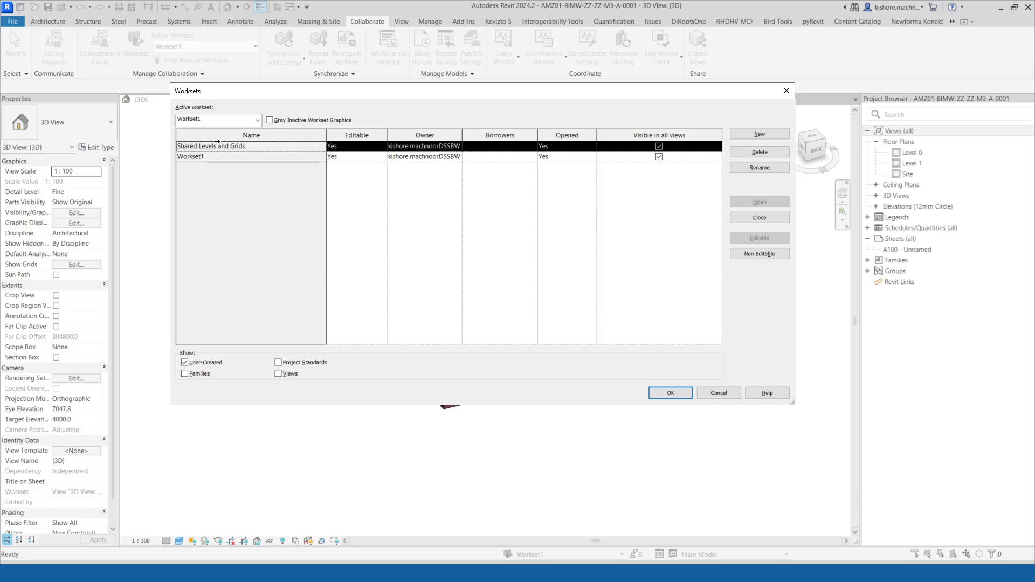
pyautogui.click(208, 157)
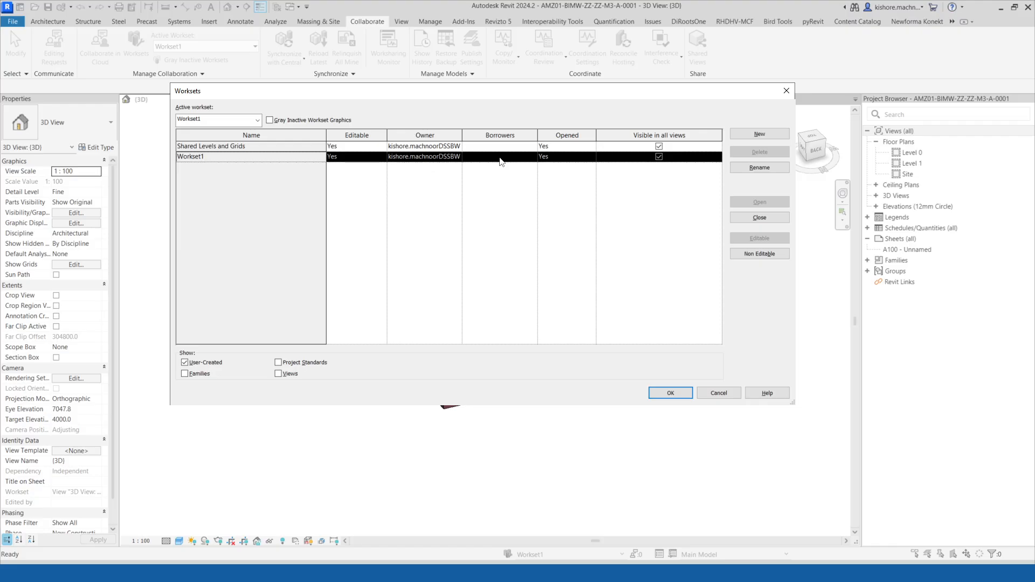
pyautogui.click(669, 392)
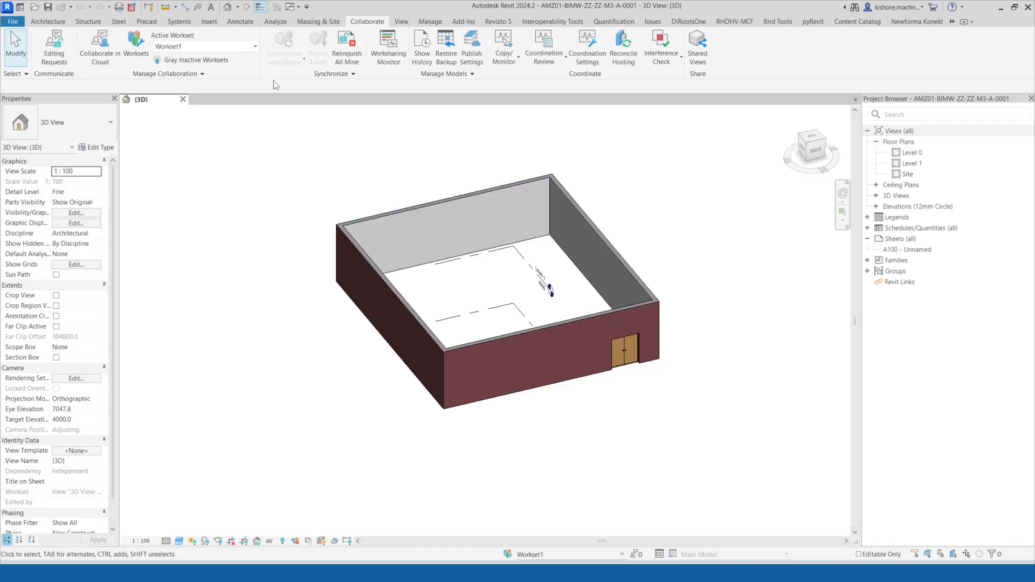
pyautogui.click(13, 21)
pyautogui.click(233, 167)
pyautogui.click(13, 21)
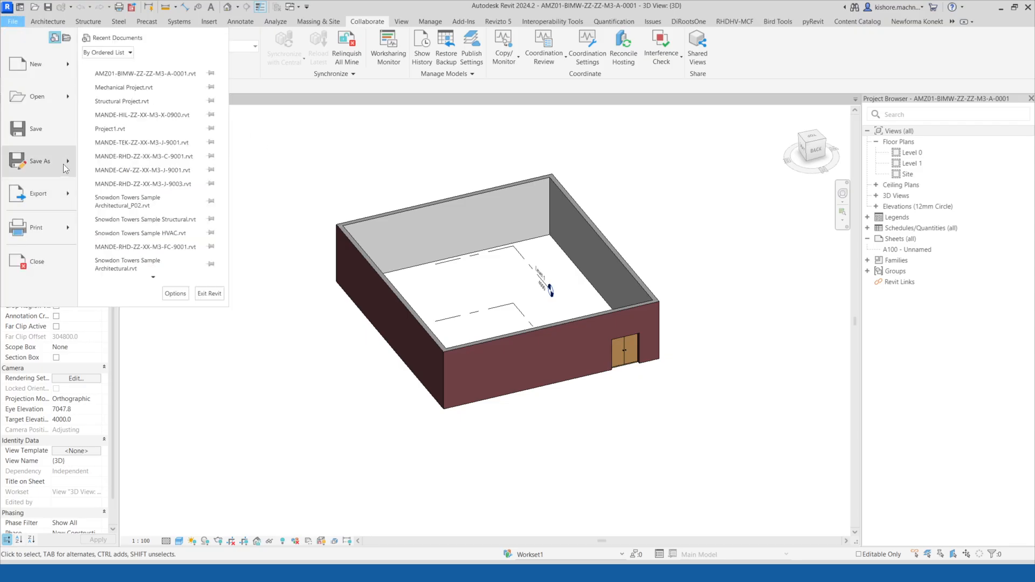
pyautogui.moveTo(62, 163)
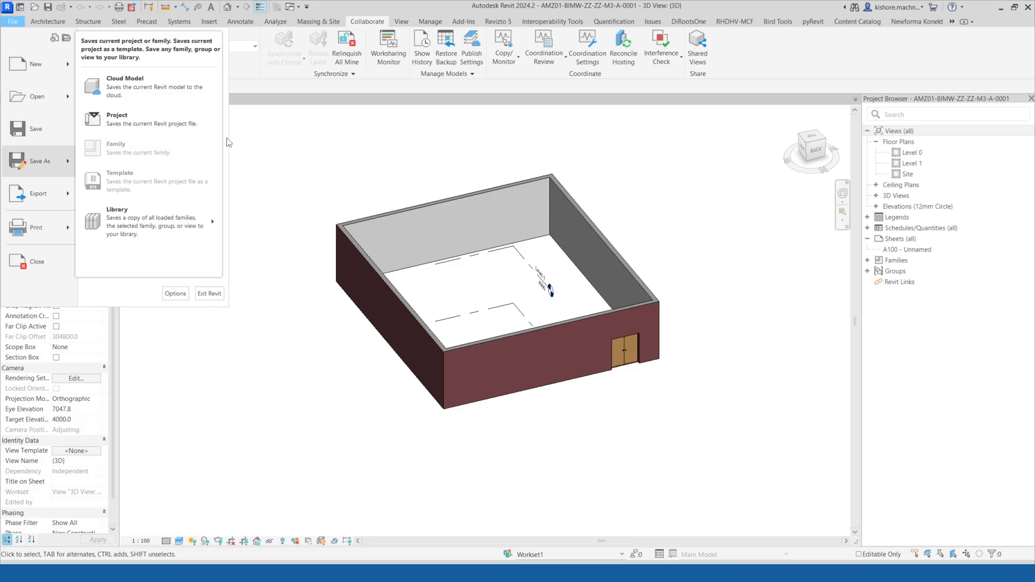
pyautogui.click(35, 129)
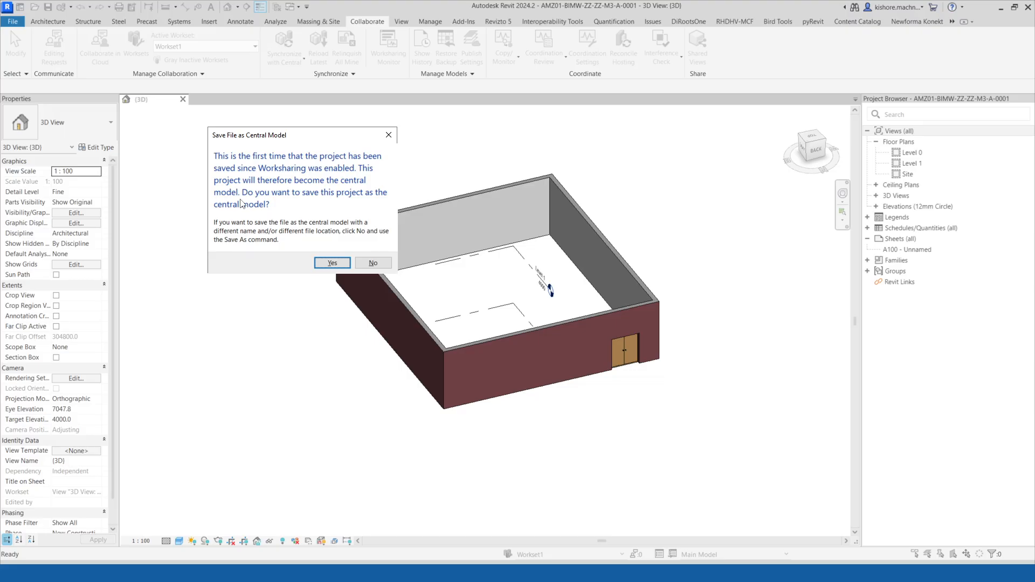
pyautogui.click(373, 263)
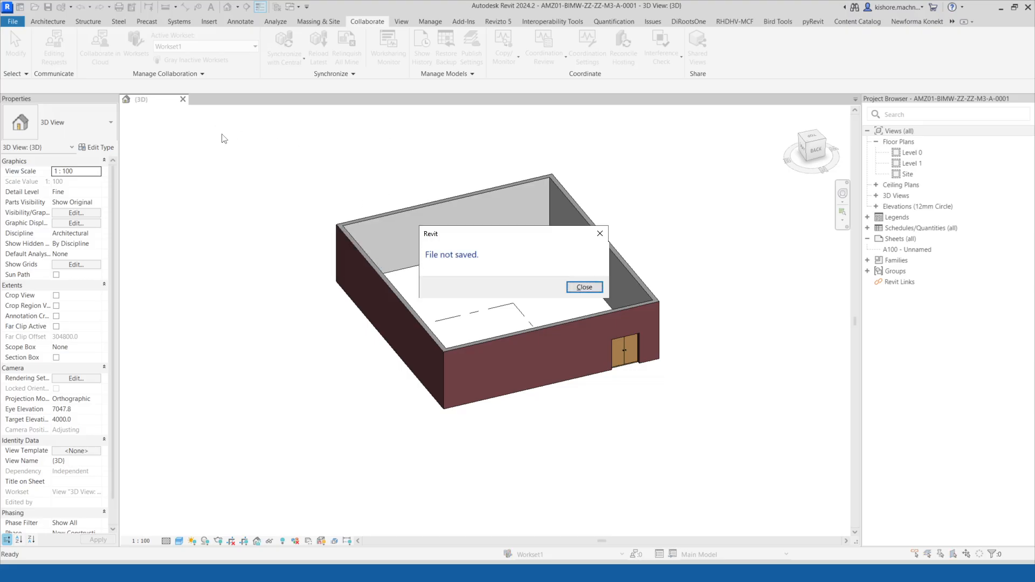
pyautogui.press('Return')
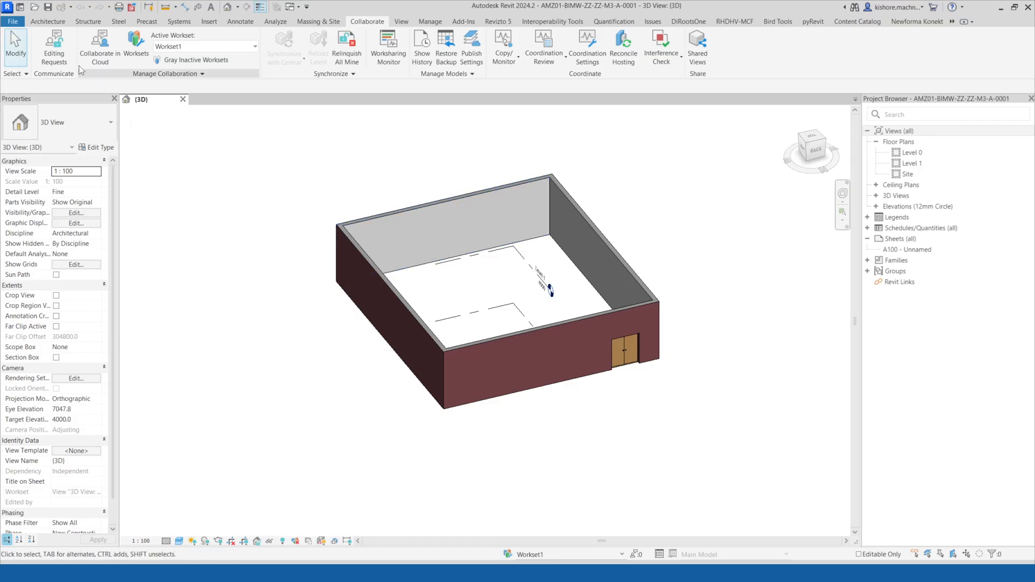
pyautogui.click(15, 22)
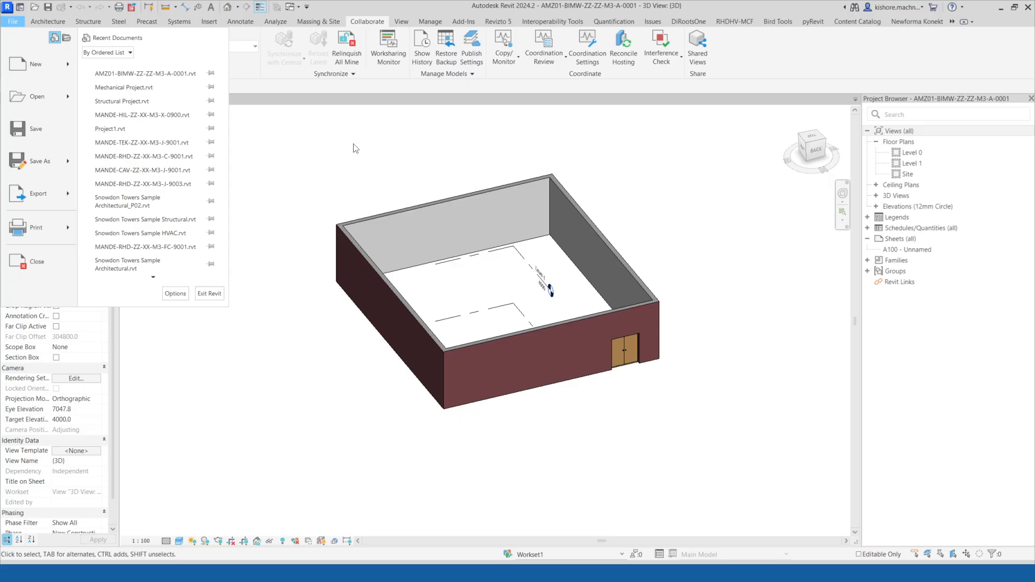
pyautogui.press('Escape')
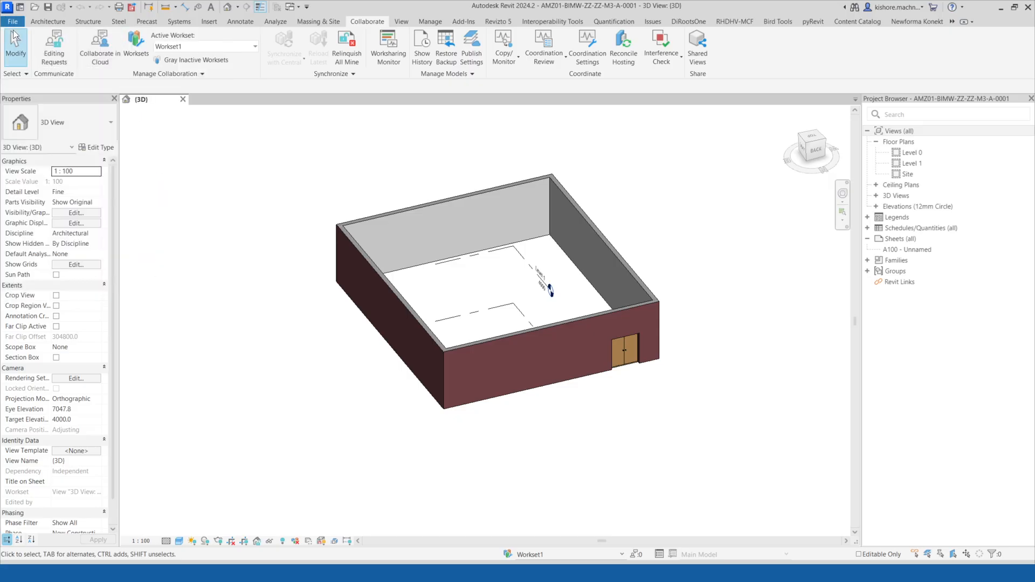
# Start saving the project under a new name and set the maximum number of backups to 1.
pyautogui.click(12, 22)
pyautogui.moveTo(70, 159)
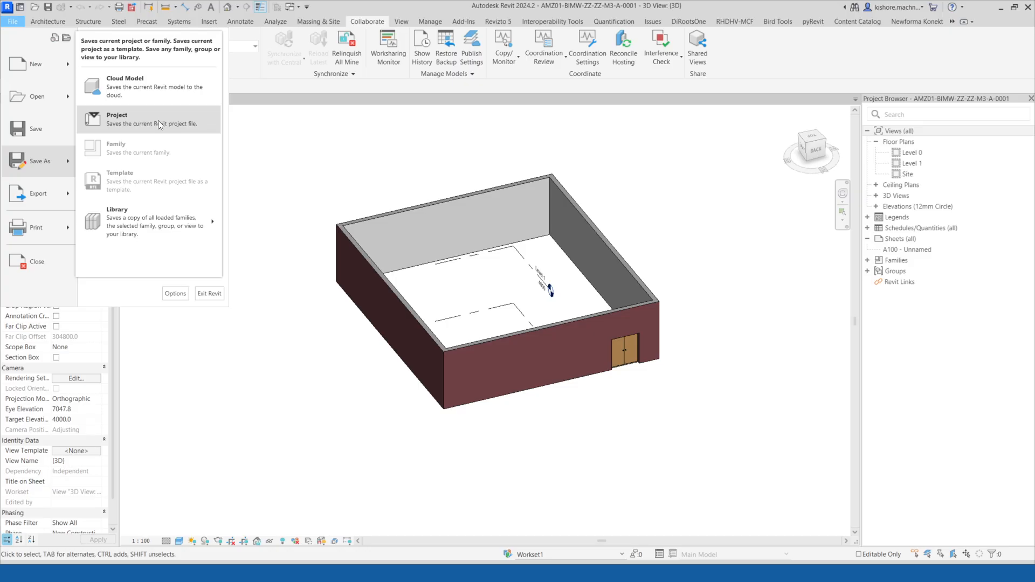
pyautogui.click(158, 121)
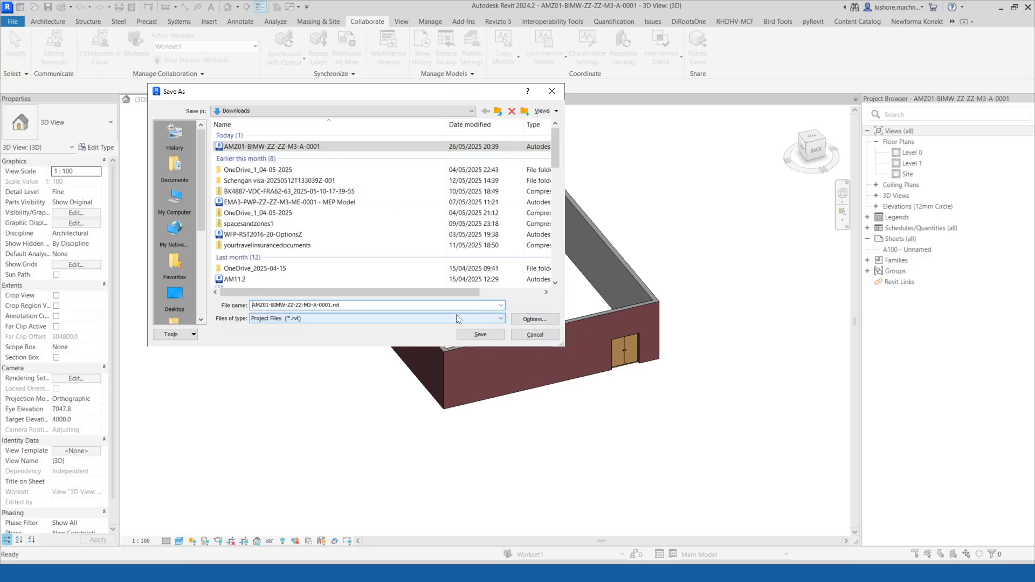
pyautogui.click(540, 322)
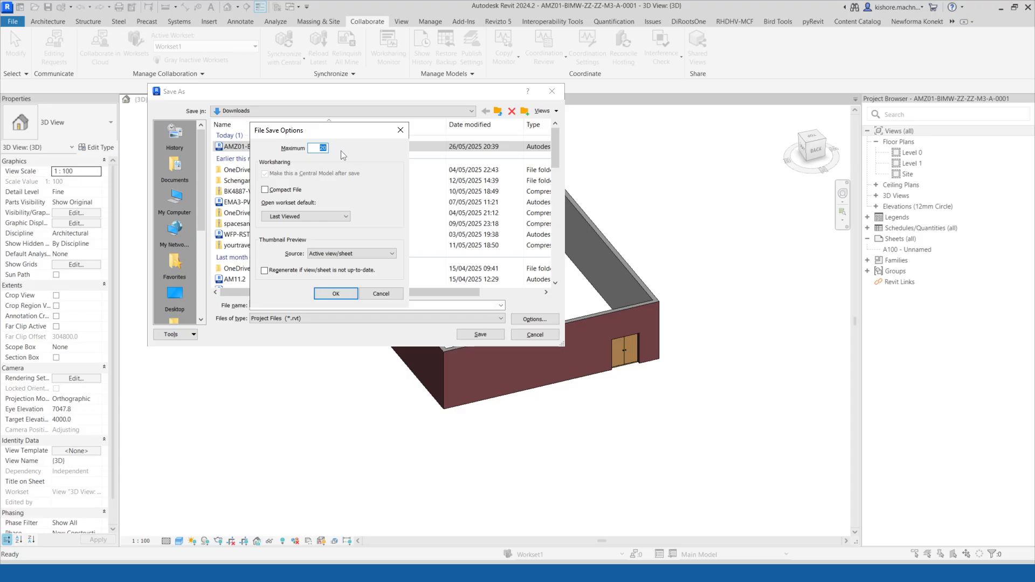
pyautogui.write('1')
pyautogui.click(337, 295)
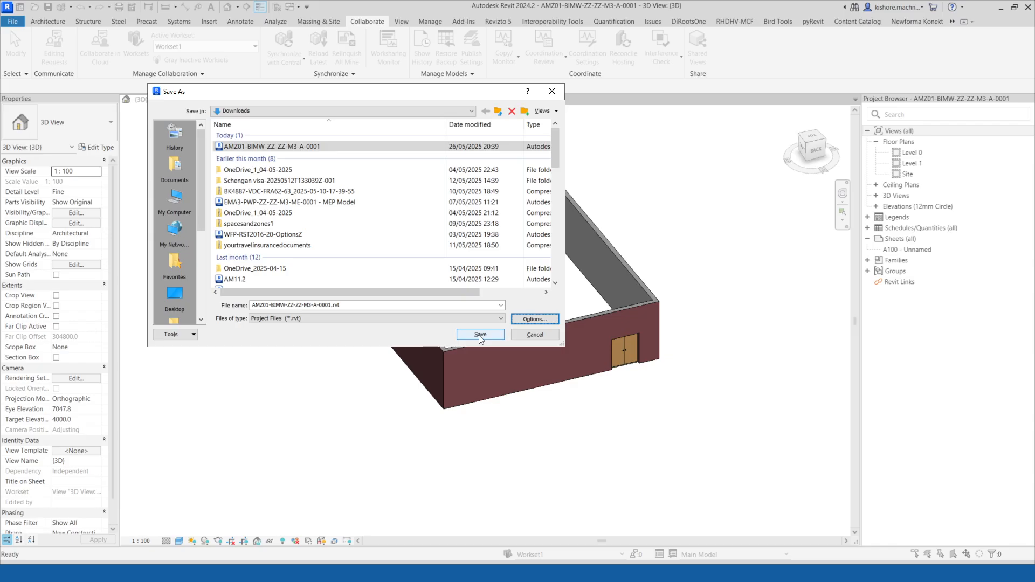
# Save the project in Downloads as AMZ01-BIMW-ZZ-ZZ-M3-A-0001_Central Revit File.
pyautogui.click(332, 305)
pyautogui.click(364, 305)
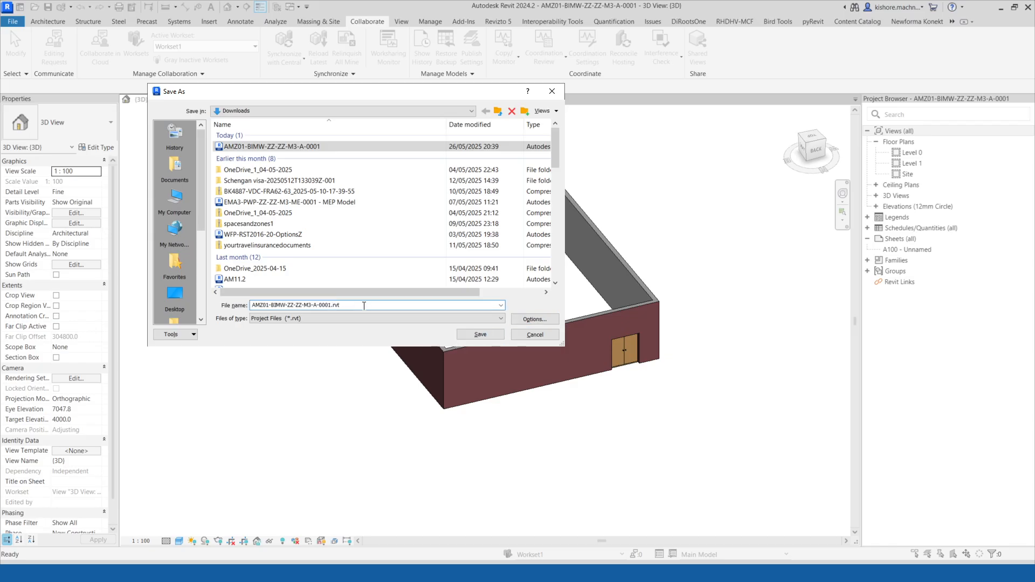
pyautogui.write('_Central Revit File')
pyautogui.click(535, 319)
pyautogui.click(335, 293)
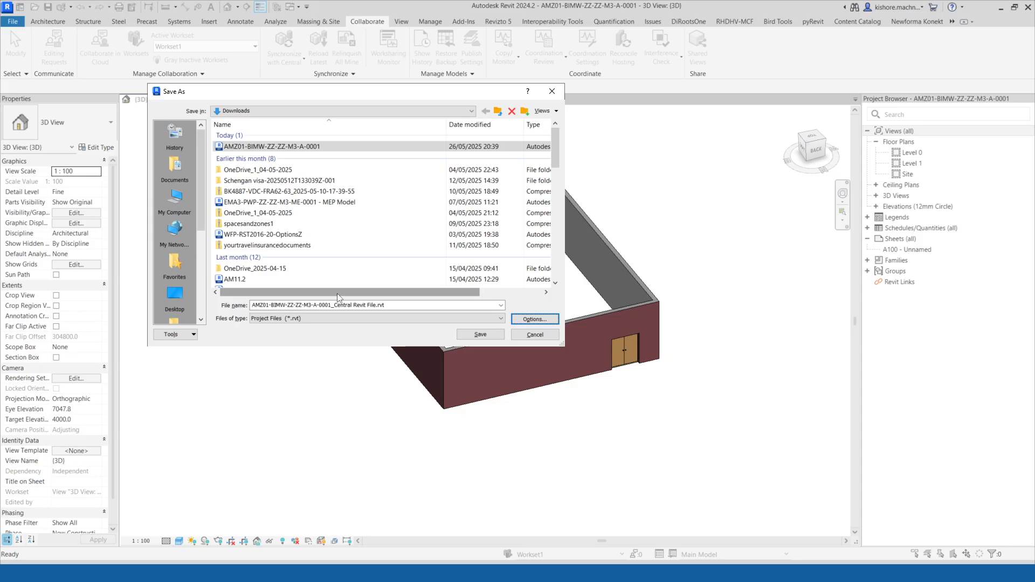
pyautogui.click(479, 335)
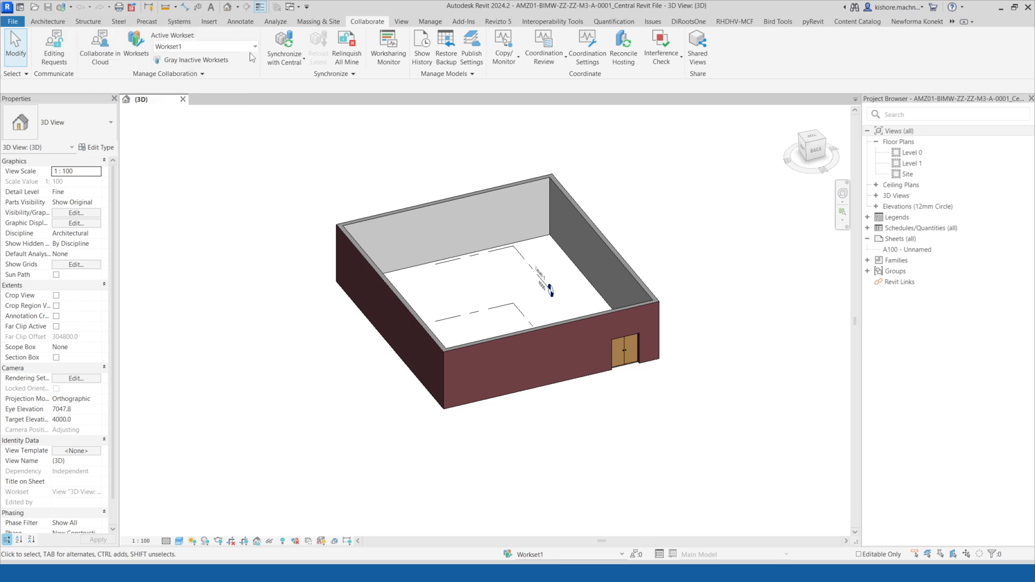
# Synchronize the project with the central model.
pyautogui.click(289, 41)
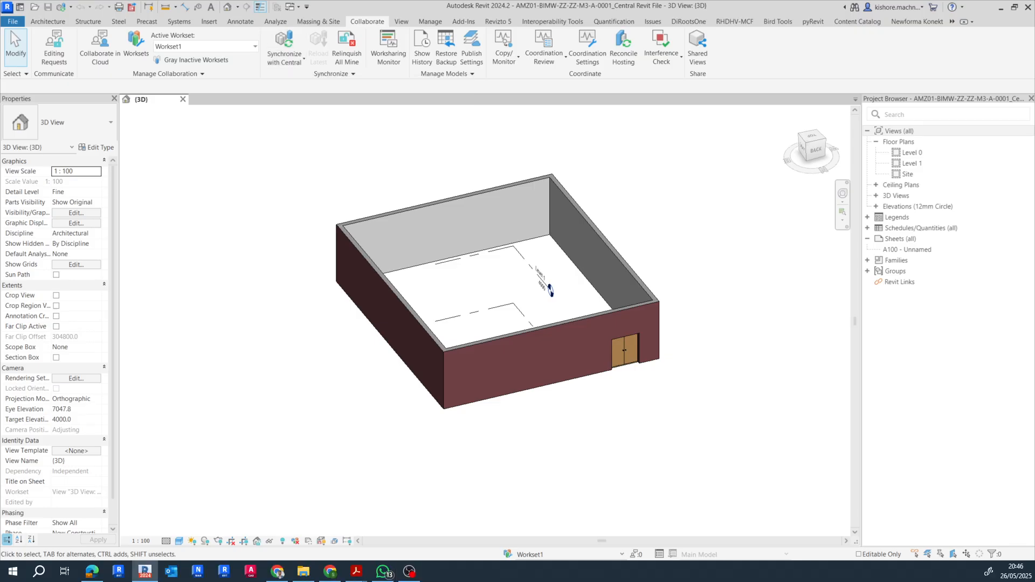
pyautogui.hotkey('alt', 'Tab')
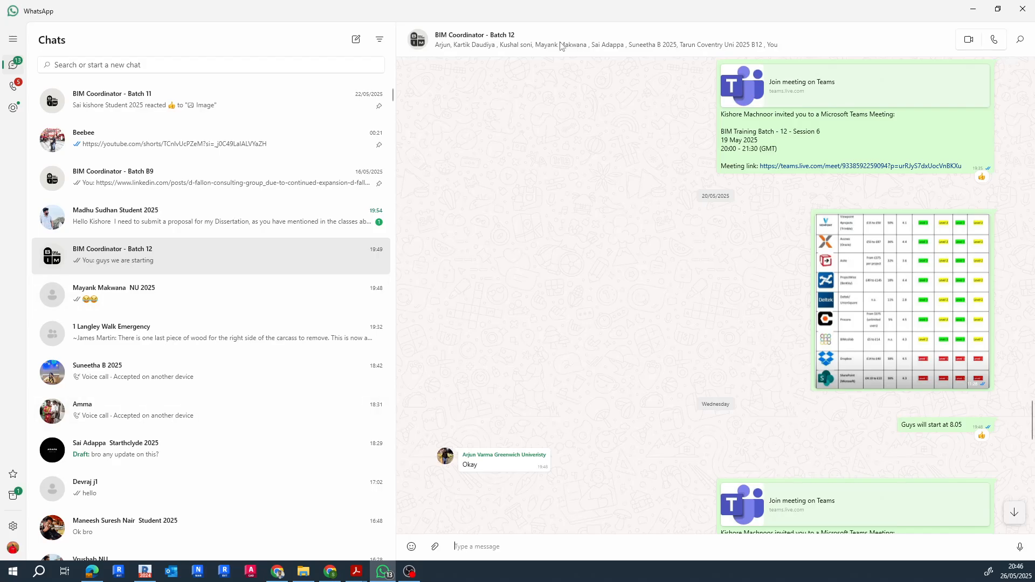
pyautogui.moveTo(585, 14); pyautogui.dragTo(0, 108)
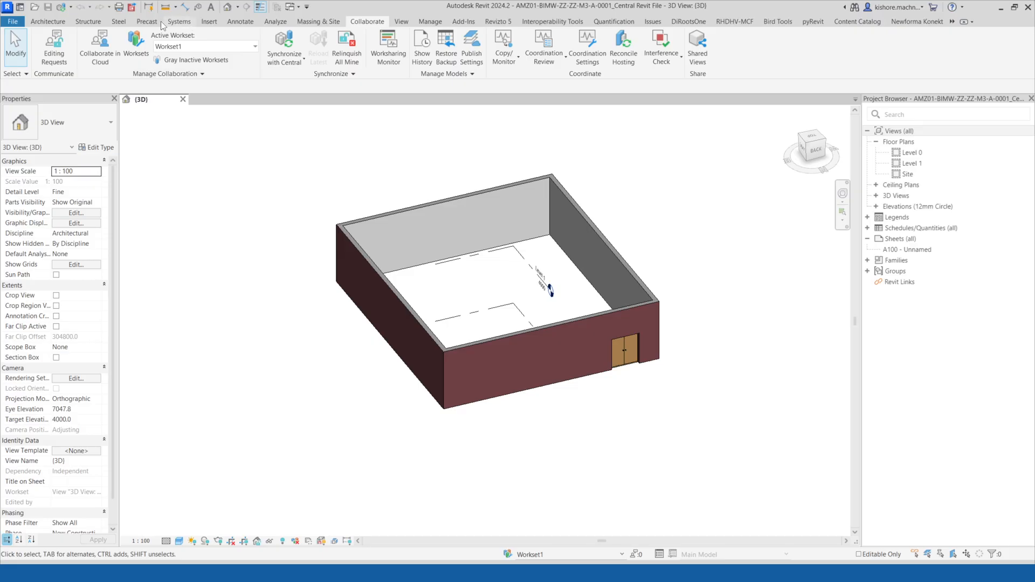
# Open the Level 0 floor plan and draw an interior wall along grid 2 from grid A to the east wall.
pyautogui.click(932, 153)
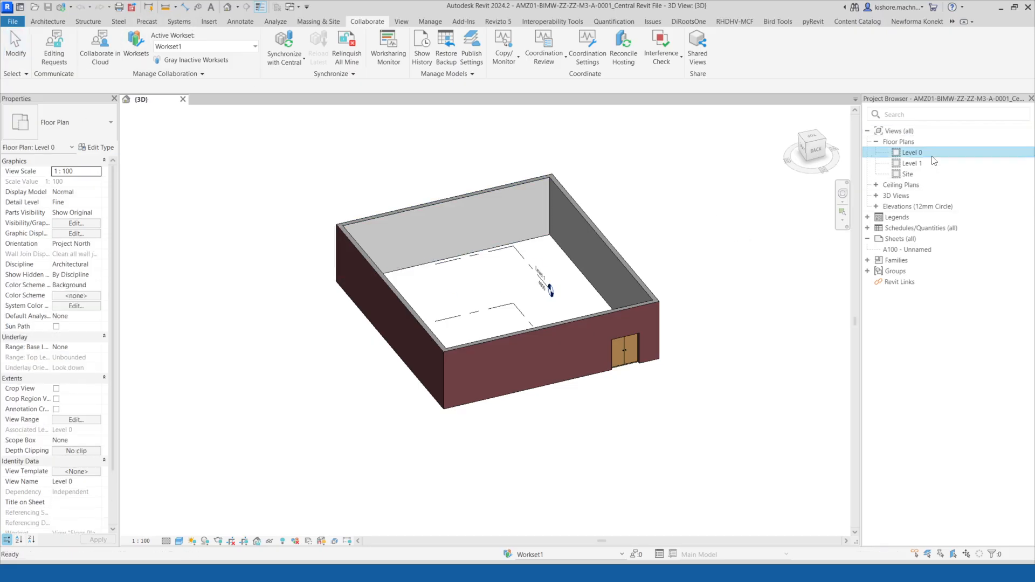
pyautogui.doubleClick(911, 153)
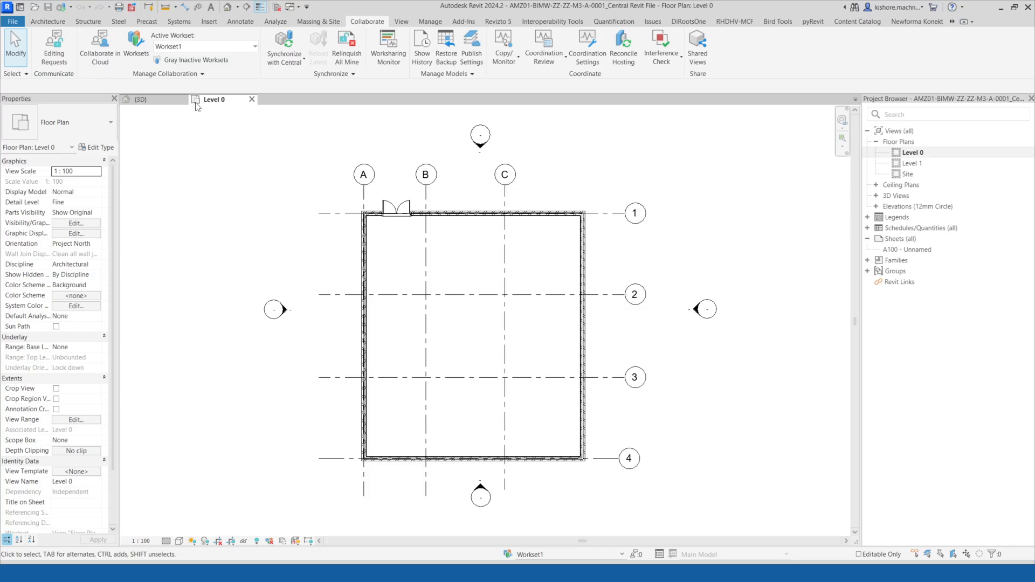
pyautogui.click(48, 21)
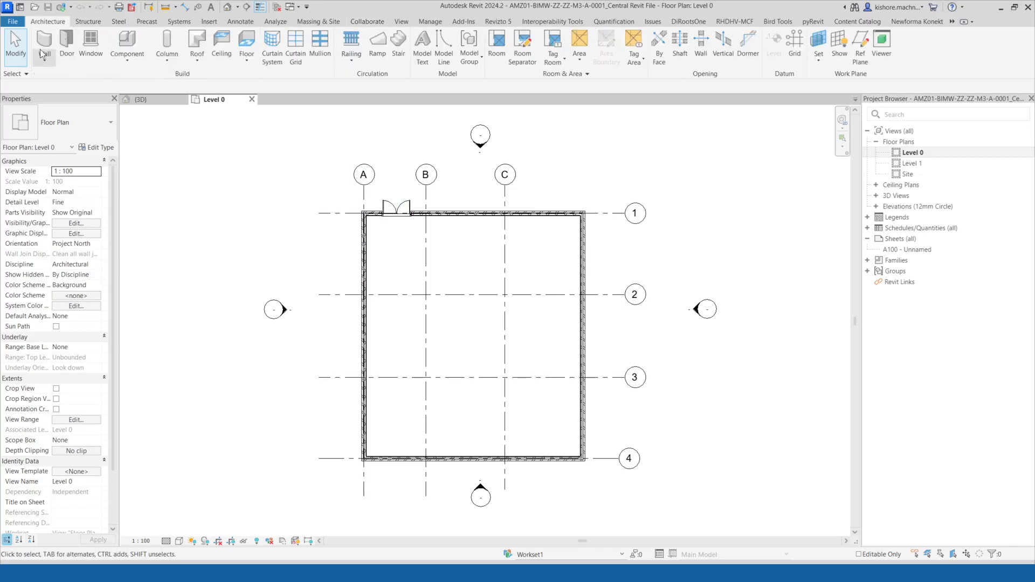
pyautogui.click(42, 50)
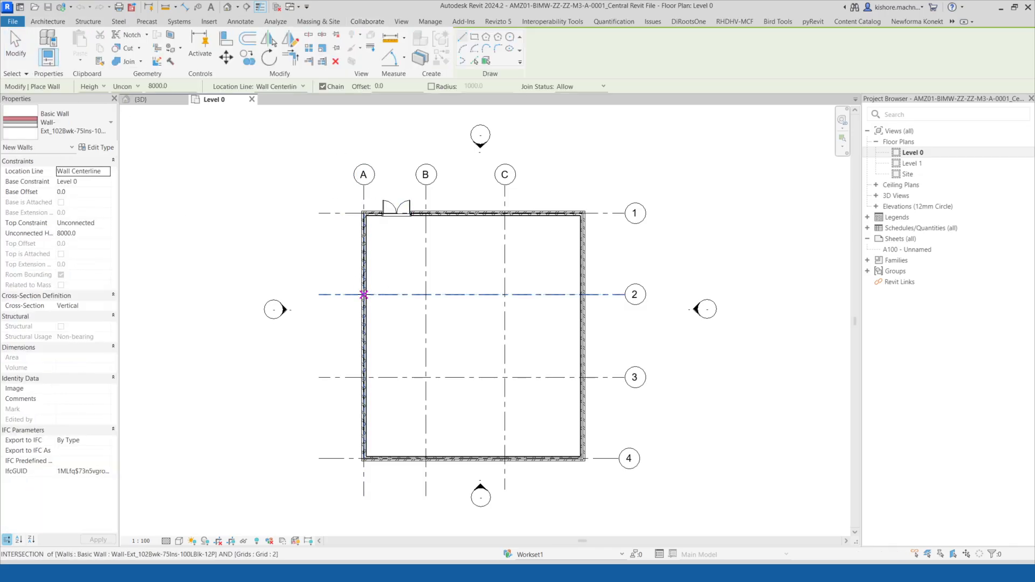
pyautogui.click(364, 294)
pyautogui.click(582, 294)
pyautogui.press('Escape')
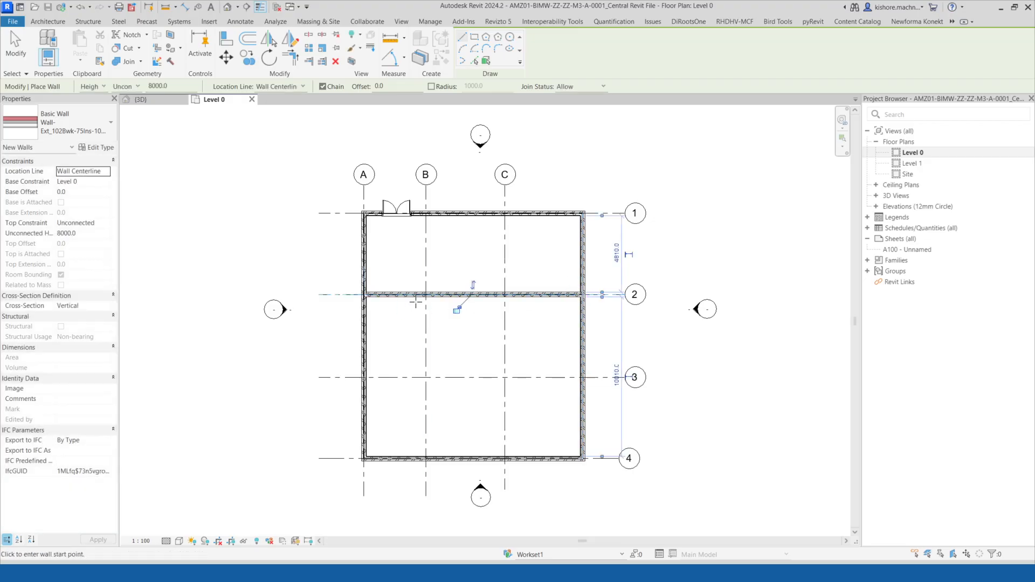
# Draw an interior wall along grid B from grid 2 down to grid 4.
pyautogui.click(426, 294)
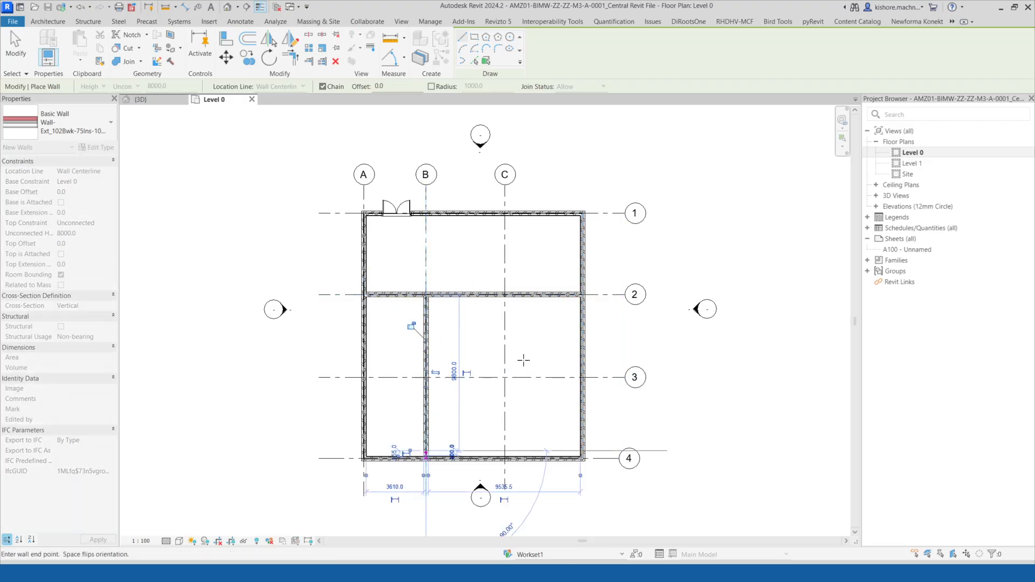
pyautogui.click(426, 451)
pyautogui.press('Escape')
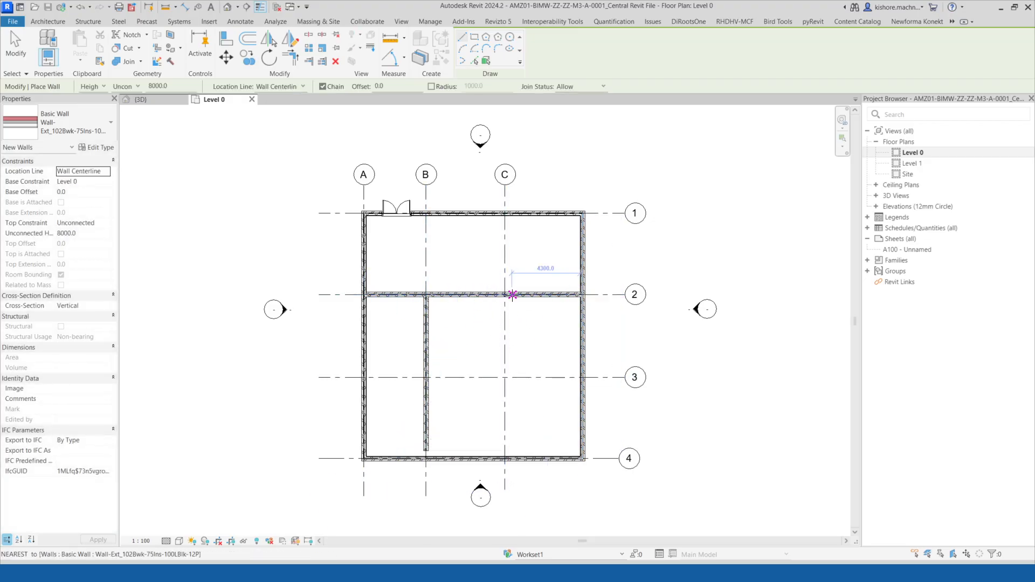
# Draw an interior wall along grid C from grid 2 down to grid 4.
pyautogui.click(505, 295)
pyautogui.click(506, 459)
pyautogui.press('Escape')
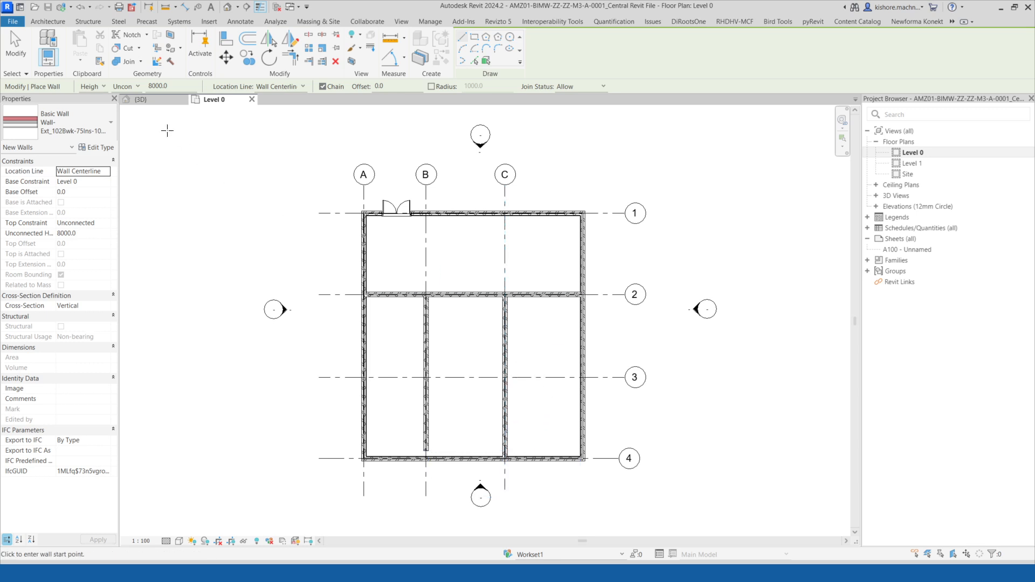
# Place windows in the interior wall along grid 2 and in the east exterior wall.
pyautogui.press('Escape')
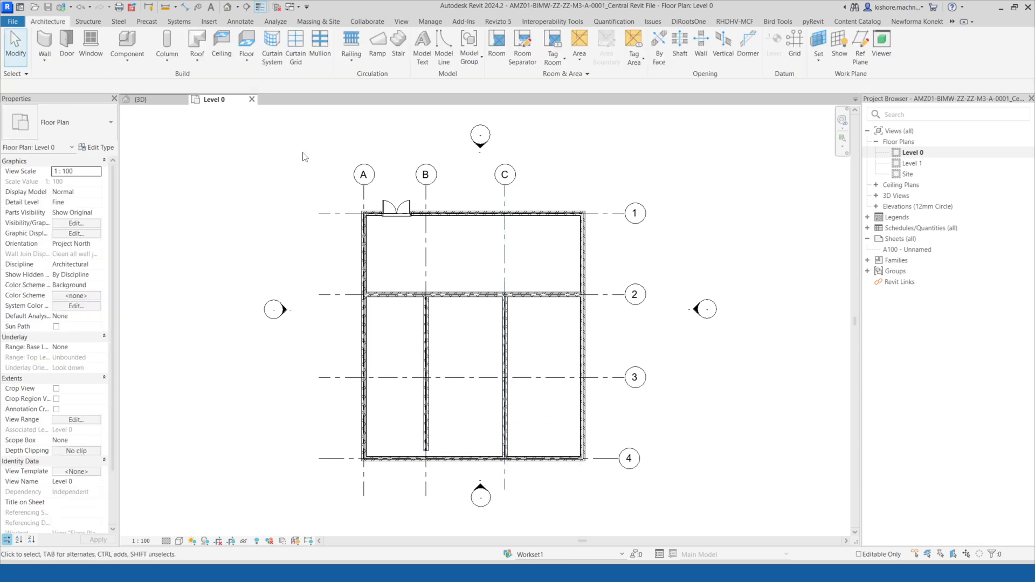
pyautogui.click(91, 44)
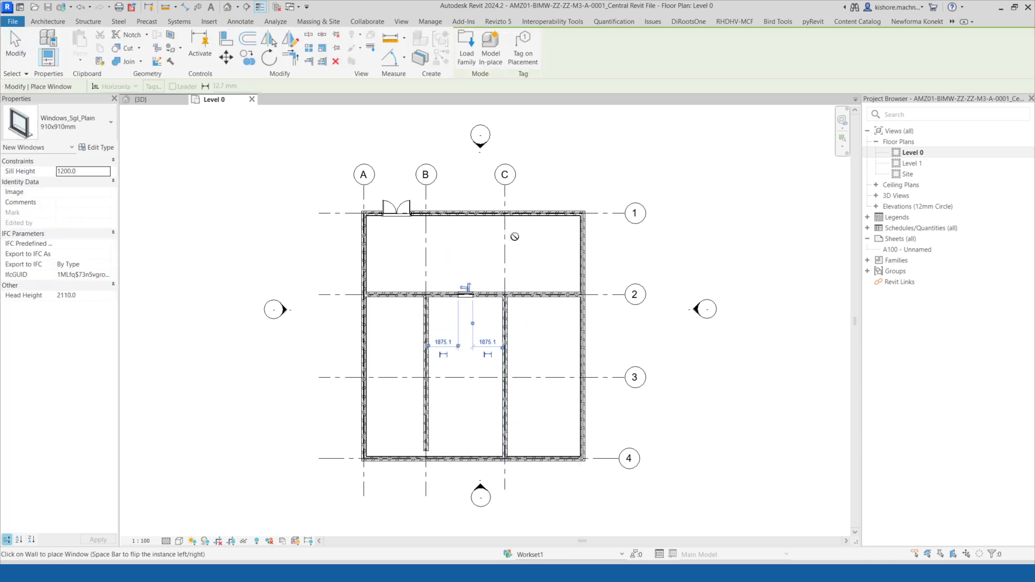
pyautogui.click(583, 317)
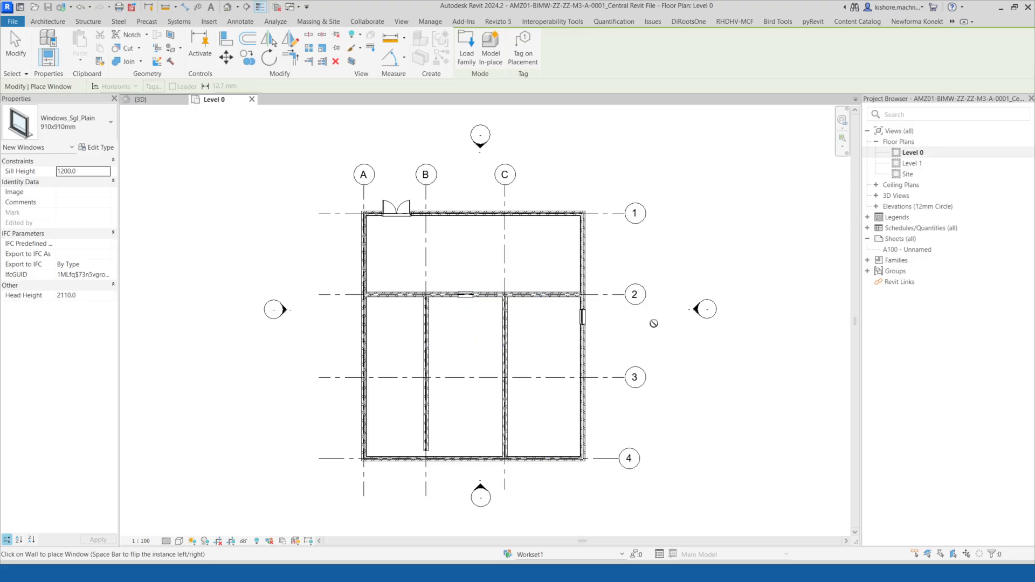
pyautogui.press('Escape')
pyautogui.scroll(2, 519, 346)
pyautogui.scroll(-3, 495, 325)
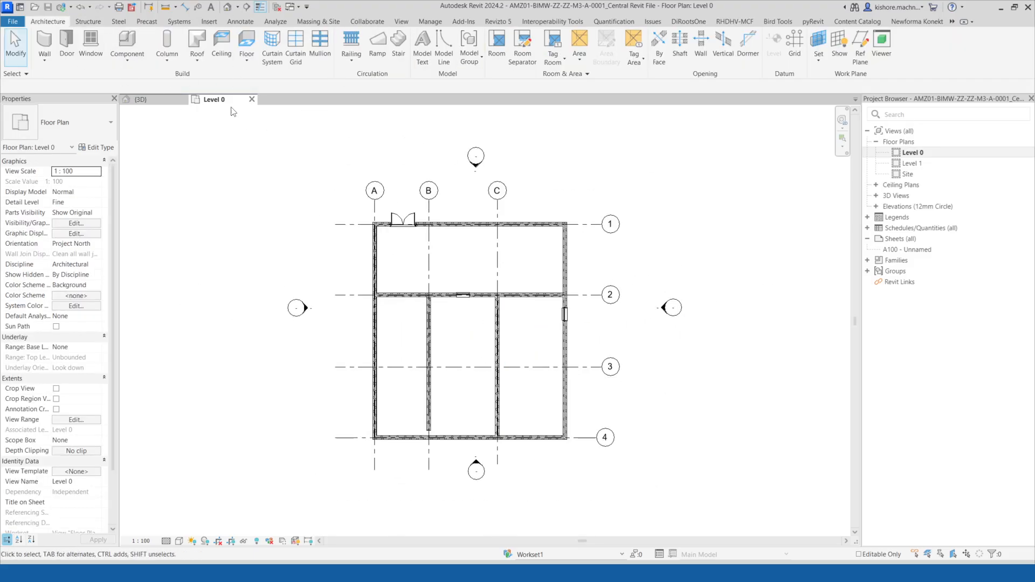
# Open the 3D view to review the walls, door and windows, keeping the view open.
pyautogui.click(251, 99)
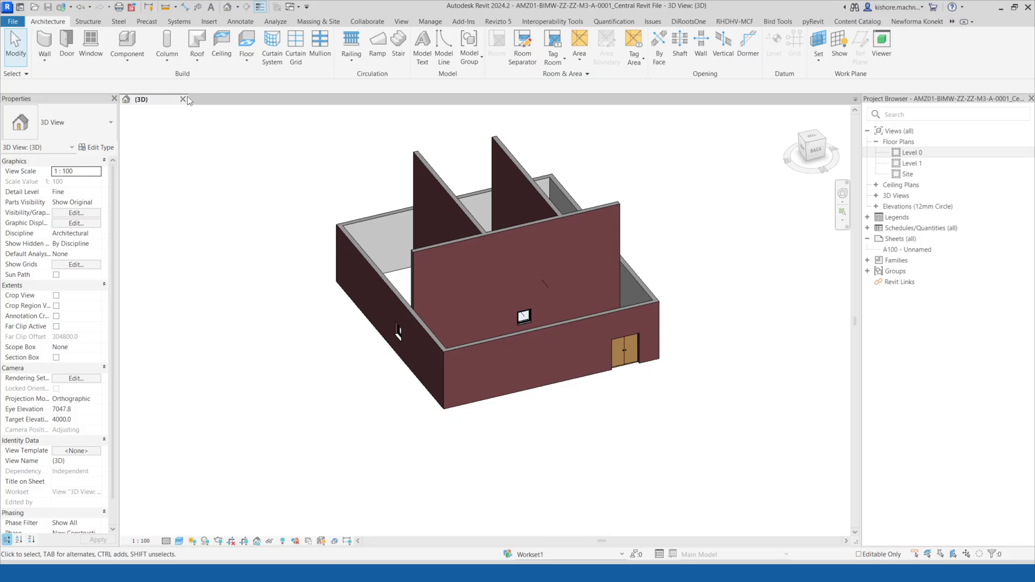
pyautogui.click(183, 99)
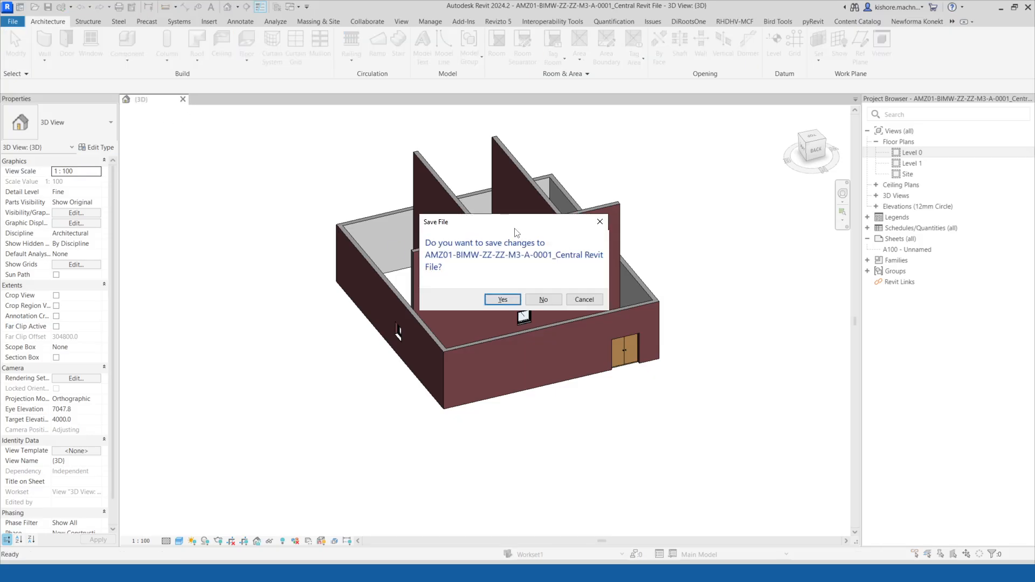
pyautogui.moveTo(518, 222); pyautogui.dragTo(376, 156)
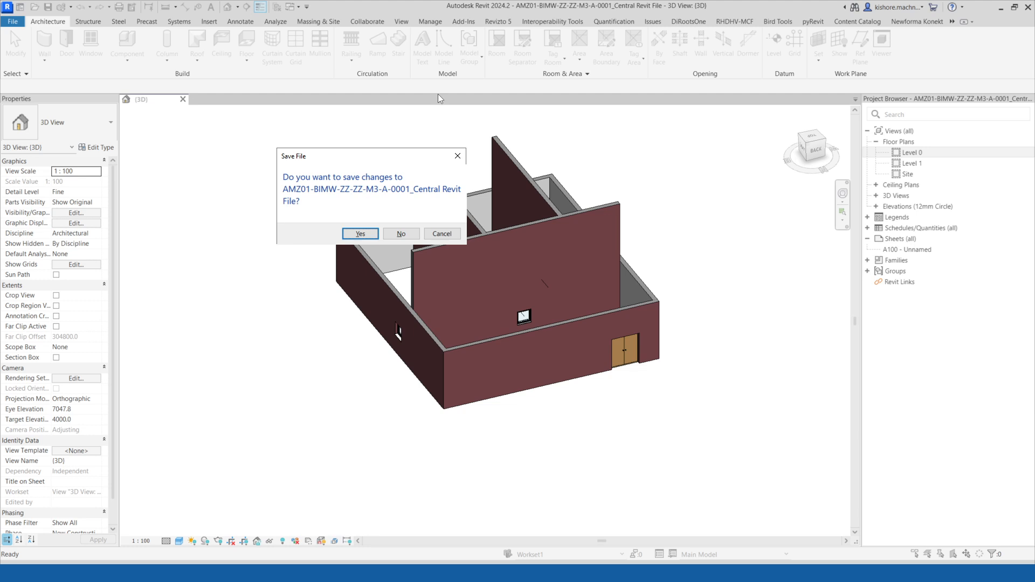
pyautogui.click(451, 236)
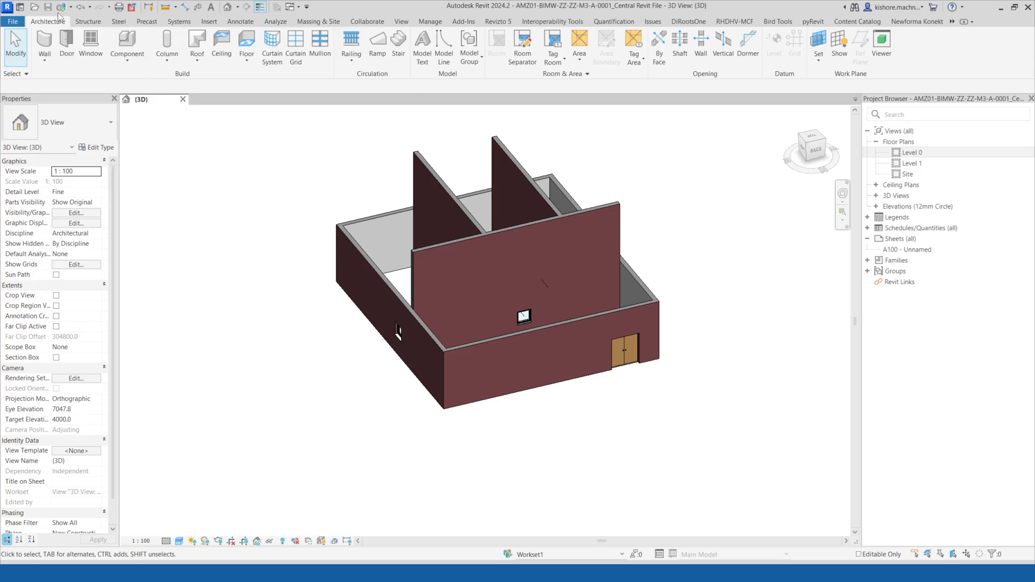
# Synchronize the model with the central file.
pyautogui.click(62, 9)
pyautogui.moveTo(300, 202); pyautogui.dragTo(268, 126)
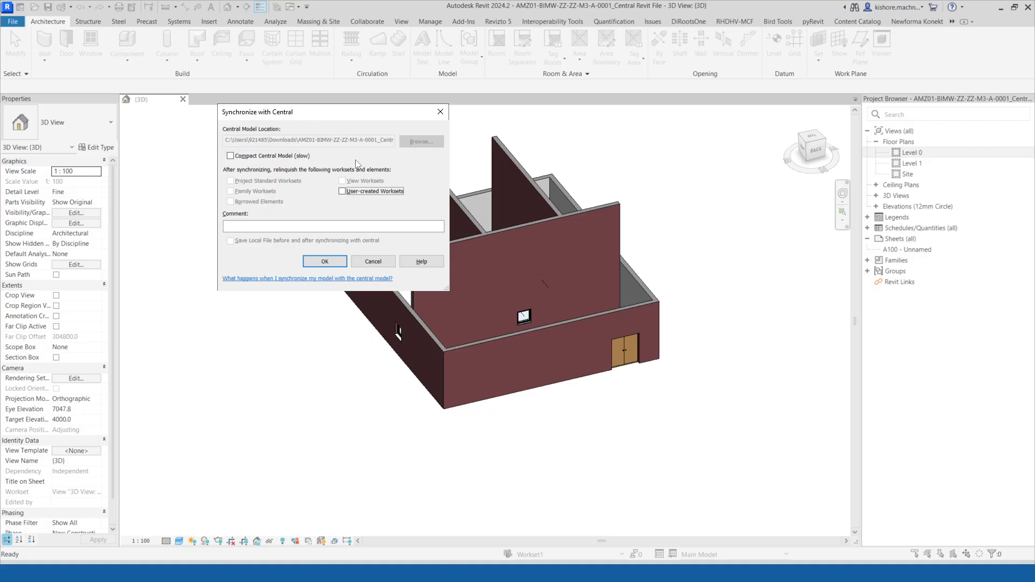
pyautogui.hotkey('alt', 'Tab')
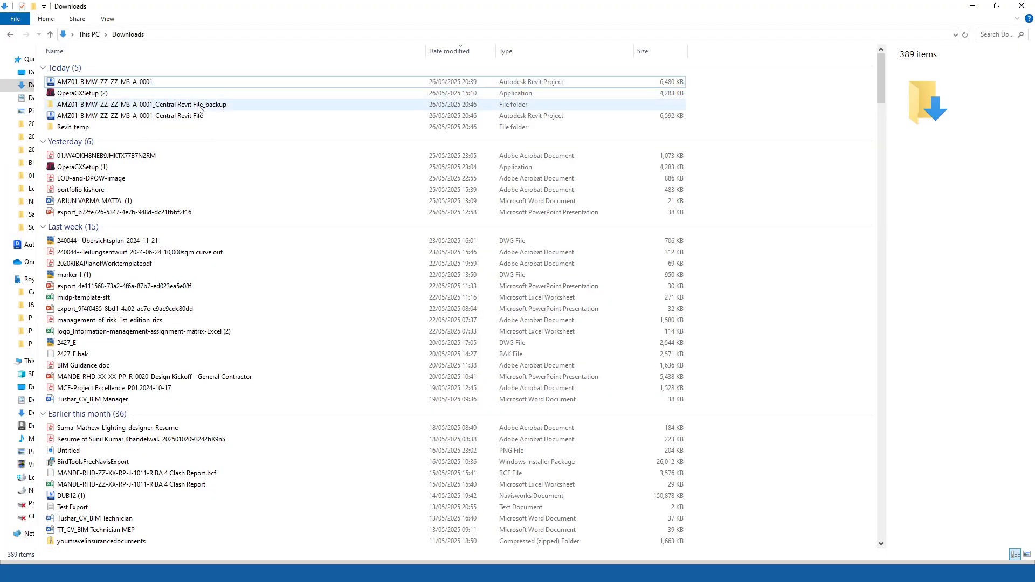
pyautogui.click(155, 117)
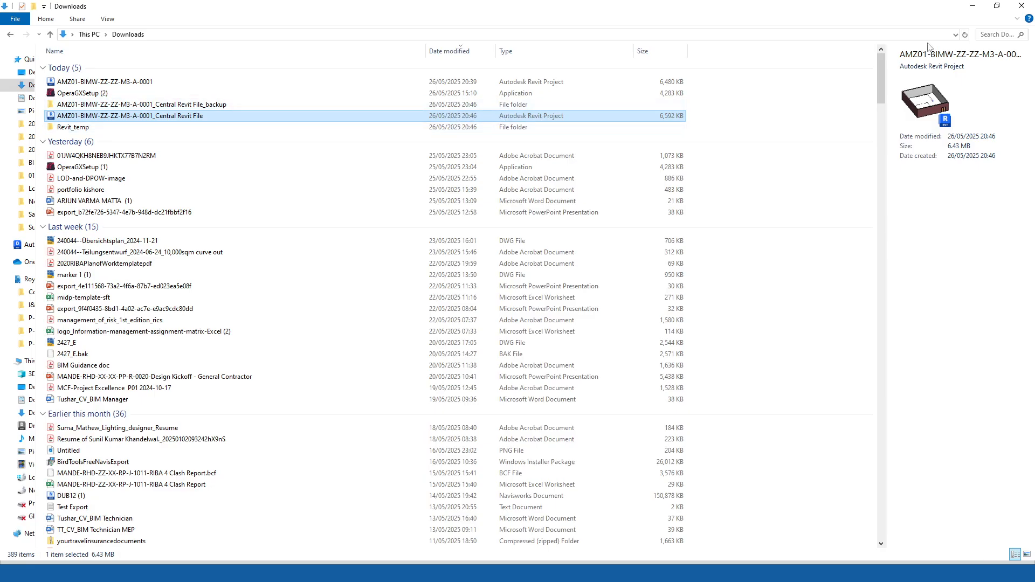
pyautogui.click(974, 6)
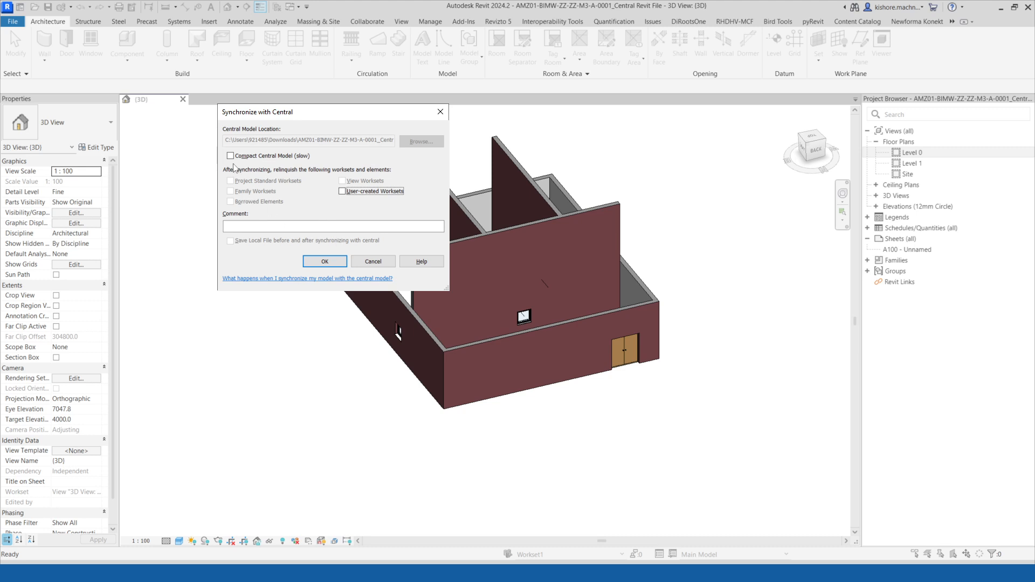
pyautogui.click(325, 263)
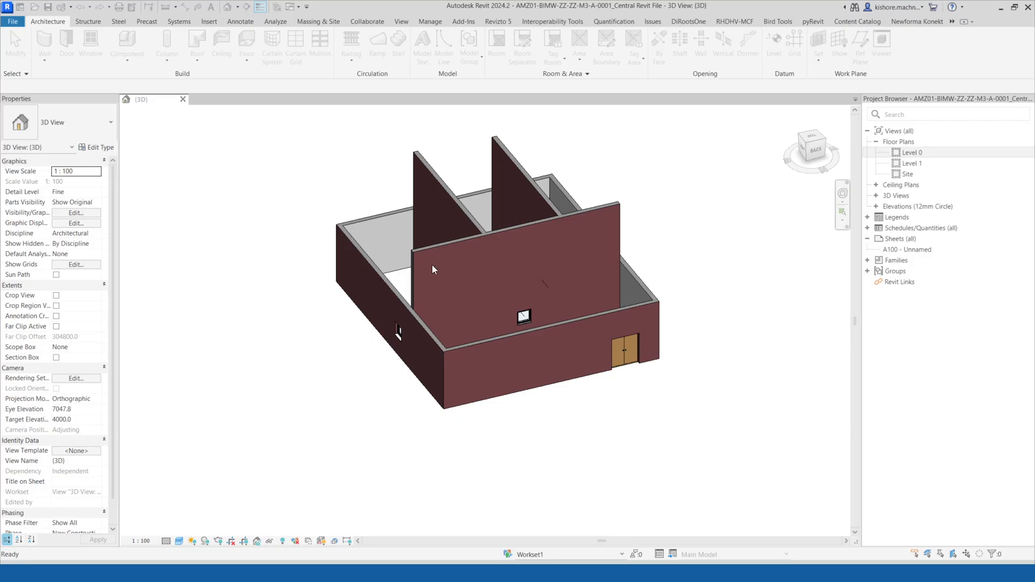
# Relinquish all your borrowed worksets and elements.
pyautogui.scroll(-2, 307, 178)
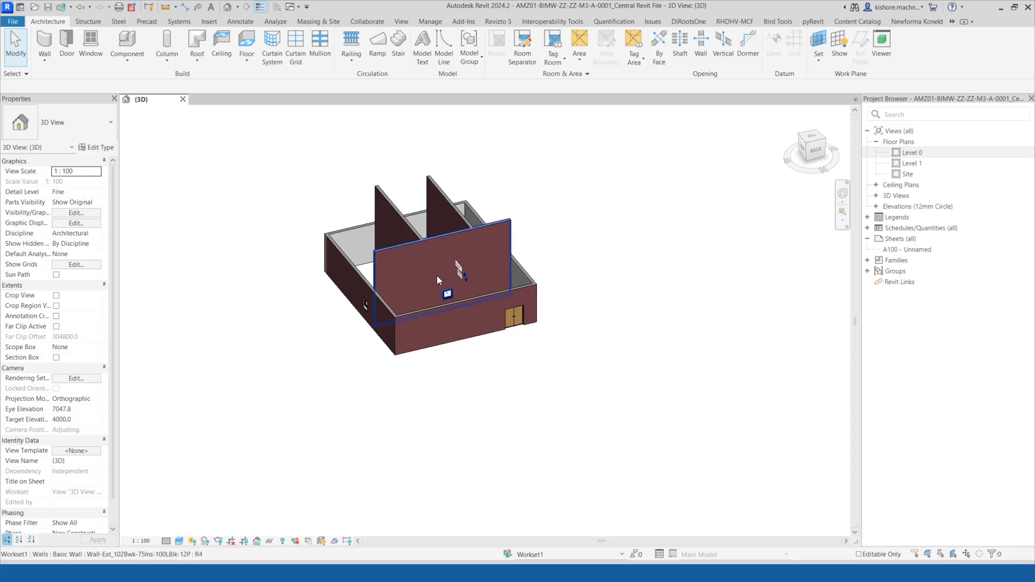
pyautogui.click(369, 21)
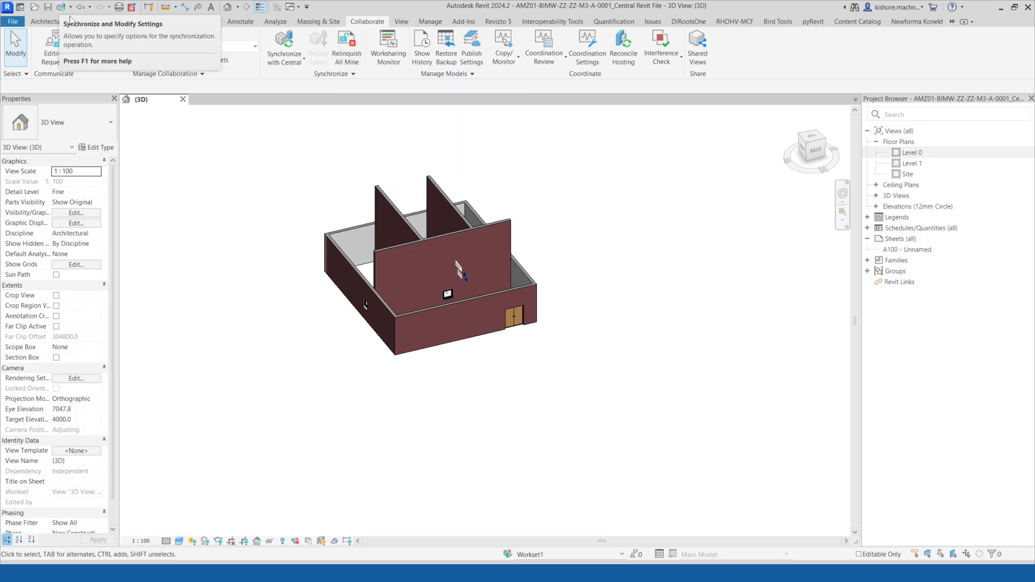
pyautogui.click(346, 55)
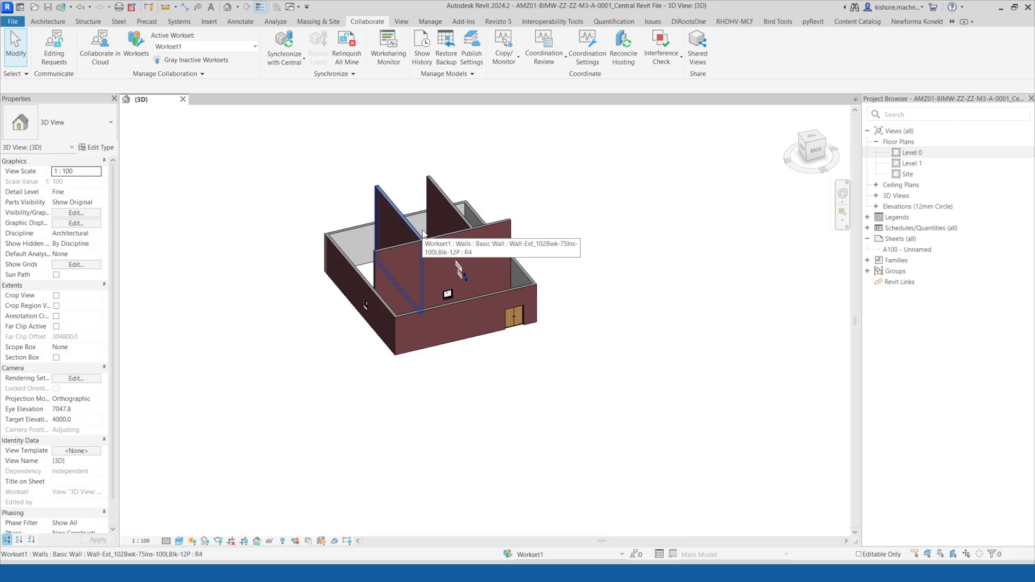
# Inspect the Downloads and Documents folders for the central model files, sorting by date modified.
pyautogui.hotkey('alt', 'Tab')
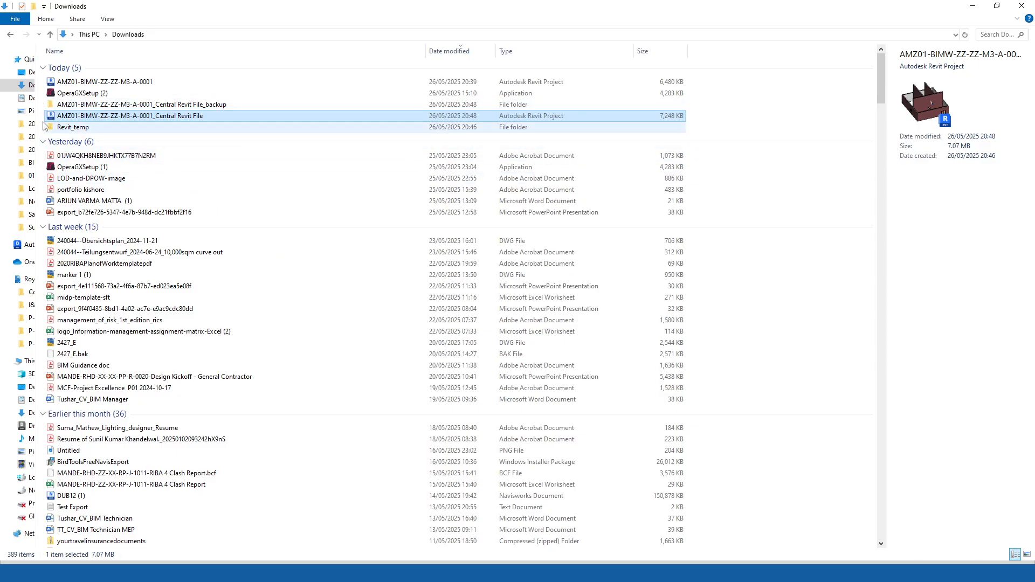
pyautogui.moveTo(41, 116); pyautogui.dragTo(202, 113)
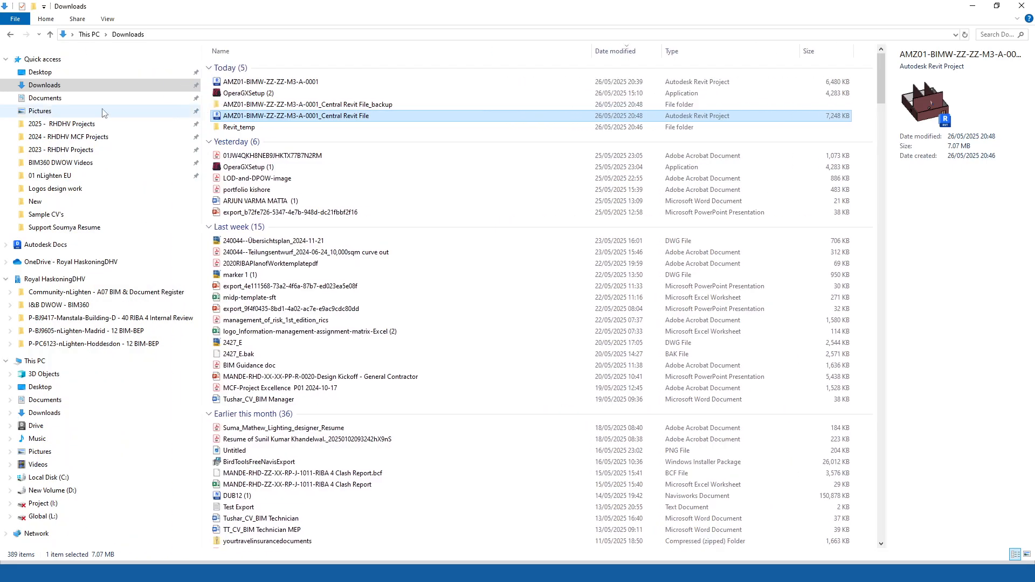
pyautogui.click(48, 98)
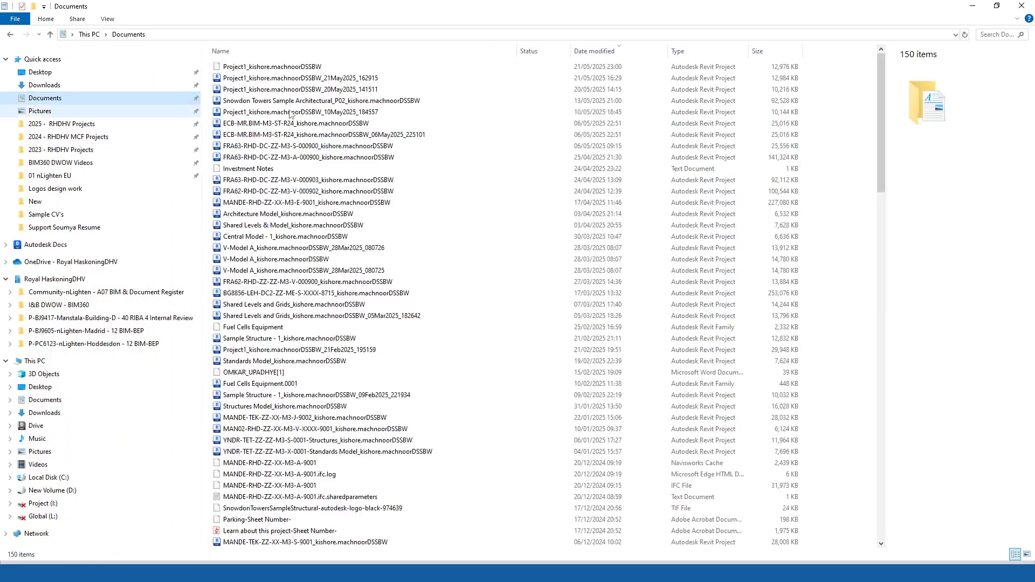
pyautogui.click(595, 51)
pyautogui.click(595, 51)
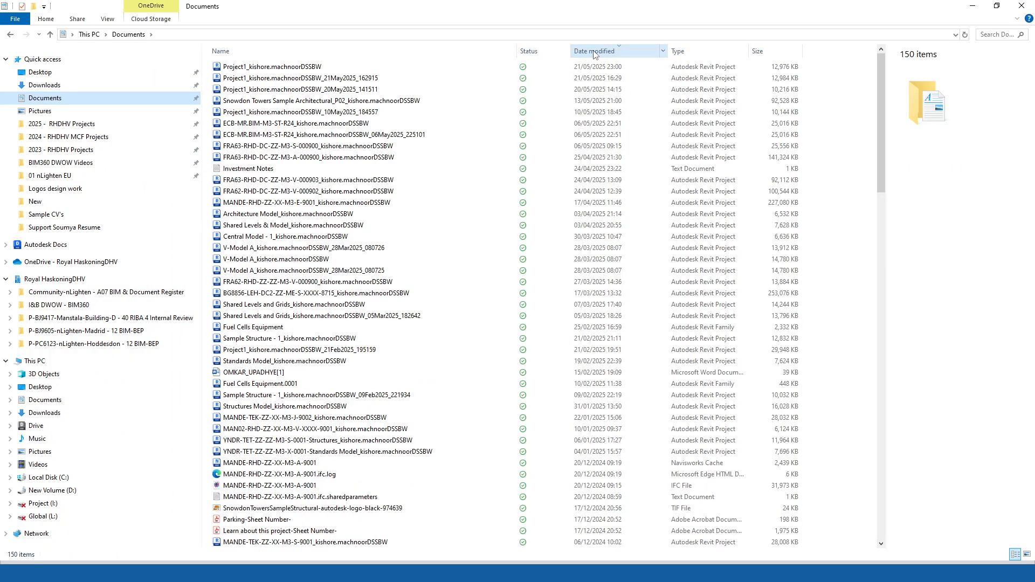
pyautogui.click(1021, 5)
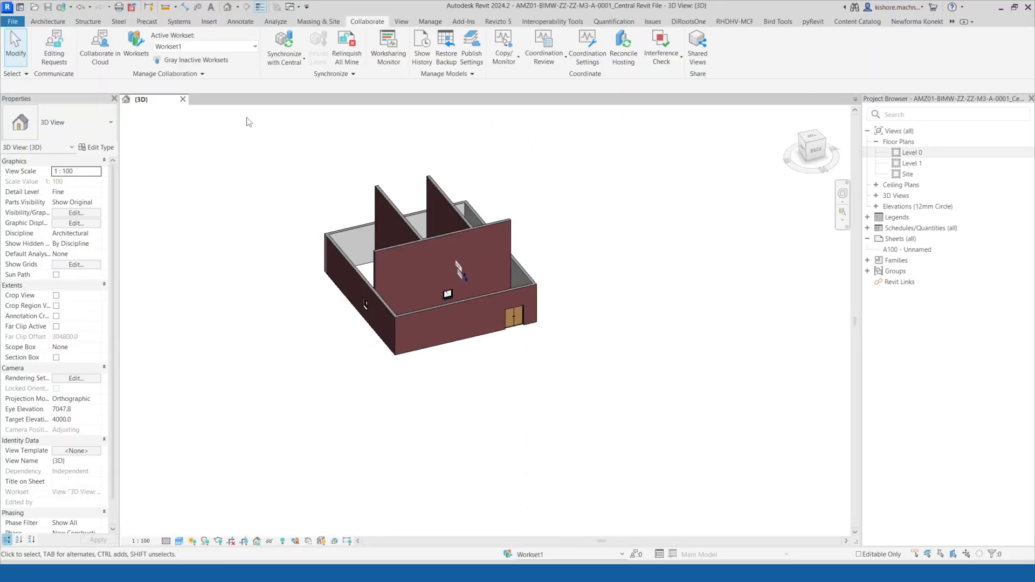
# Synchronize with central and close the project.
pyautogui.click(183, 99)
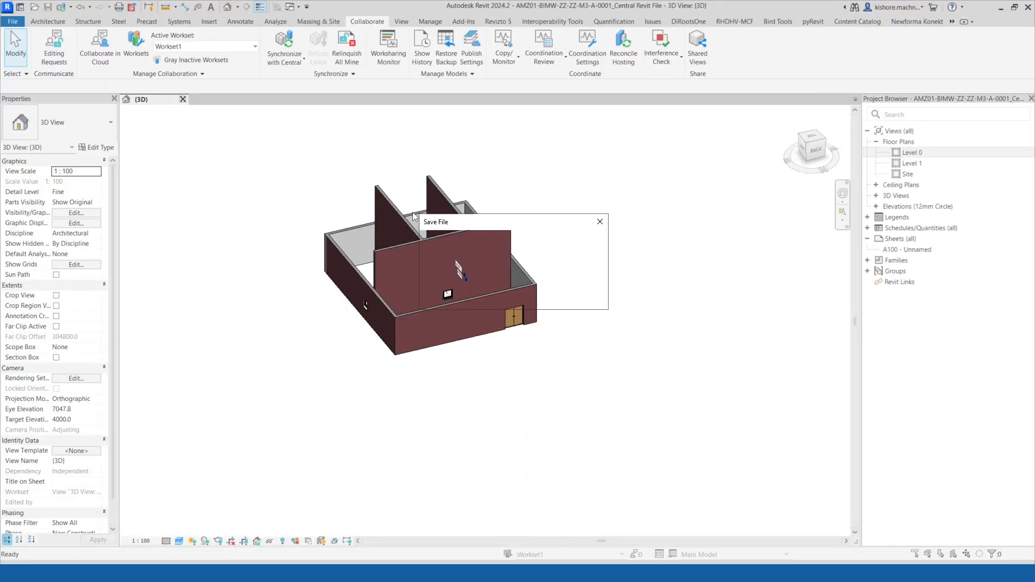
pyautogui.click(600, 222)
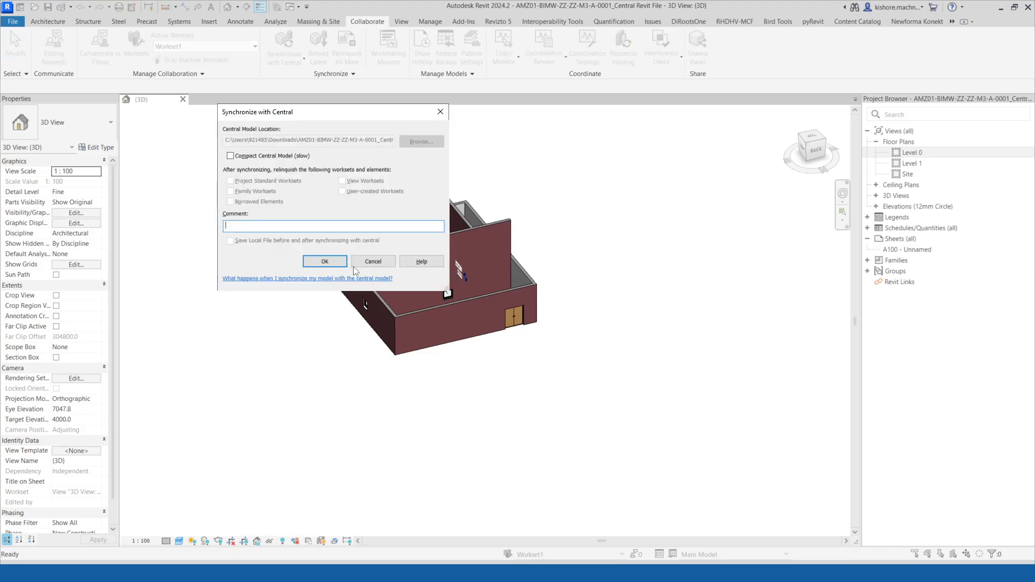
pyautogui.click(358, 263)
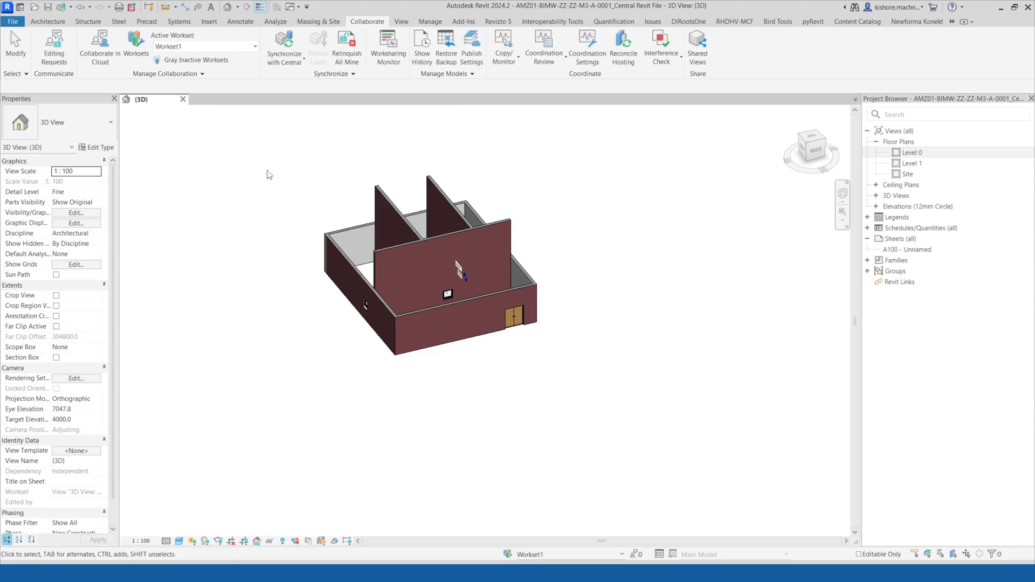
pyautogui.click(183, 99)
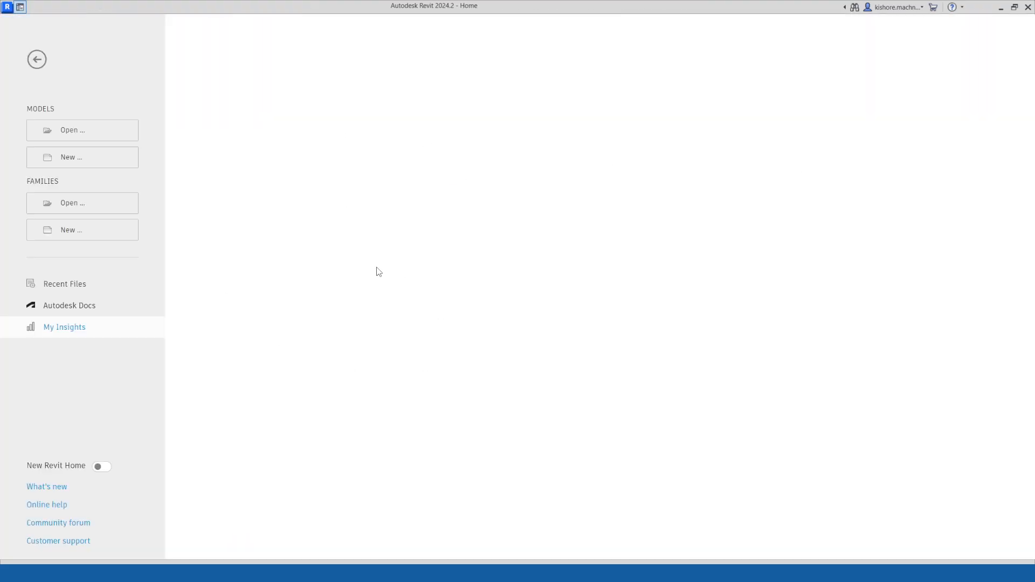
# Open the central Revit file from Downloads as a new local copy with editable worksets.
pyautogui.click(87, 134)
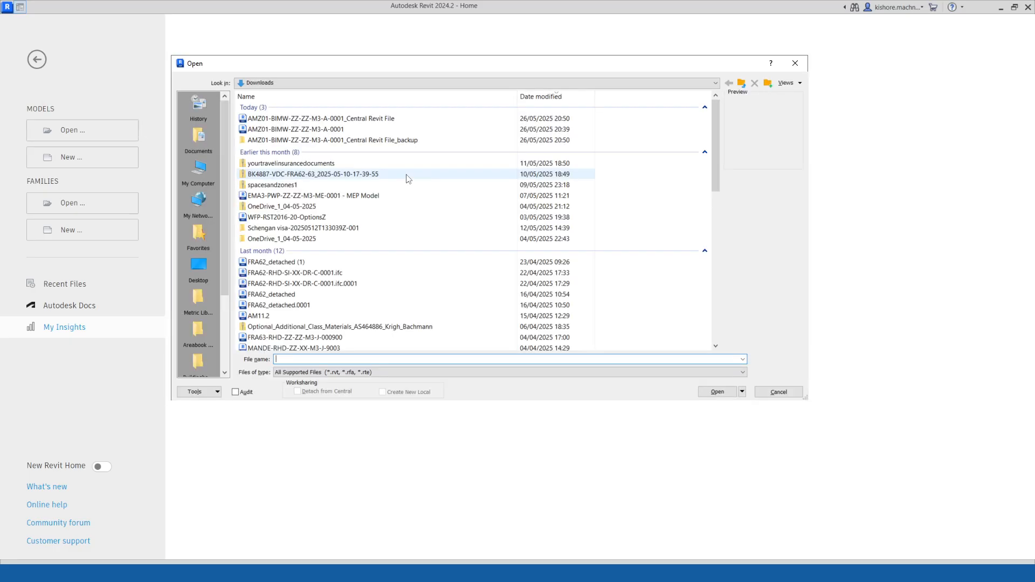
pyautogui.click(364, 119)
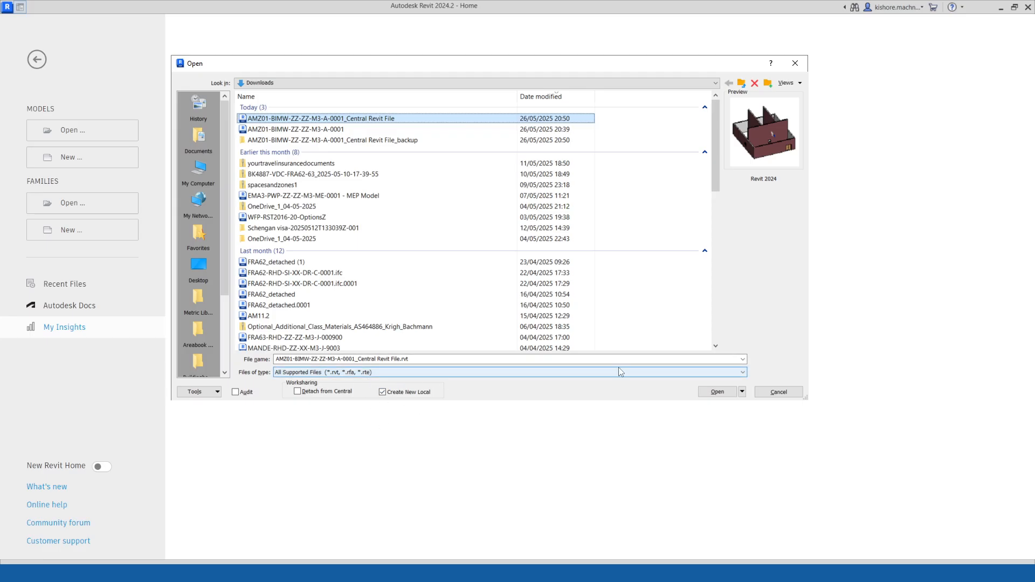
pyautogui.click(742, 392)
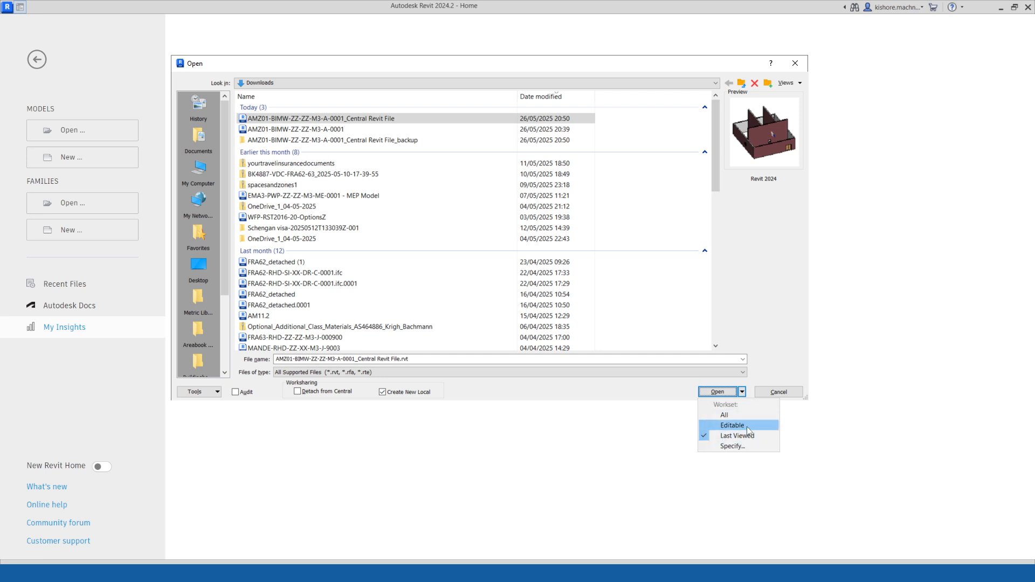
pyautogui.click(774, 325)
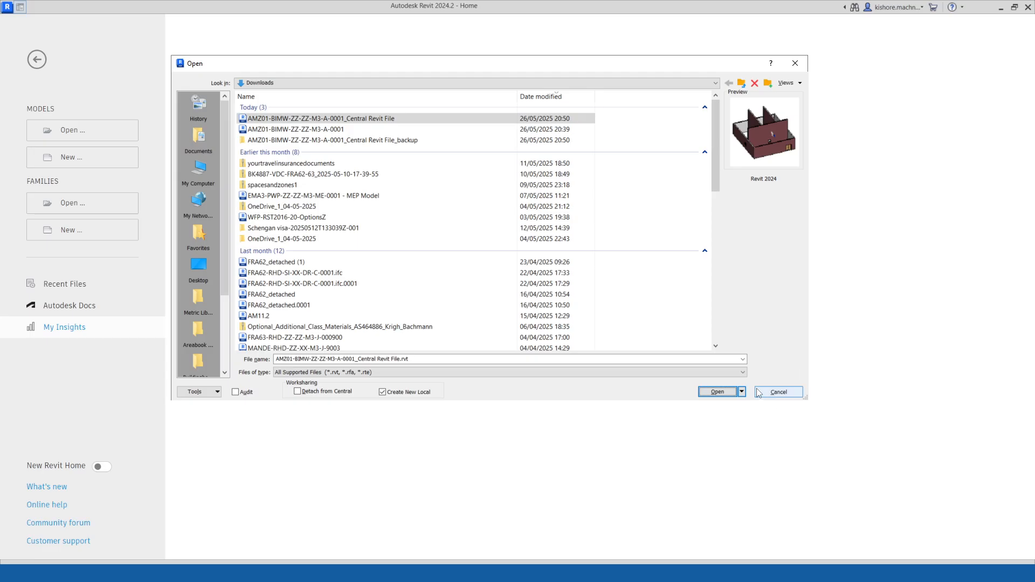
pyautogui.click(718, 392)
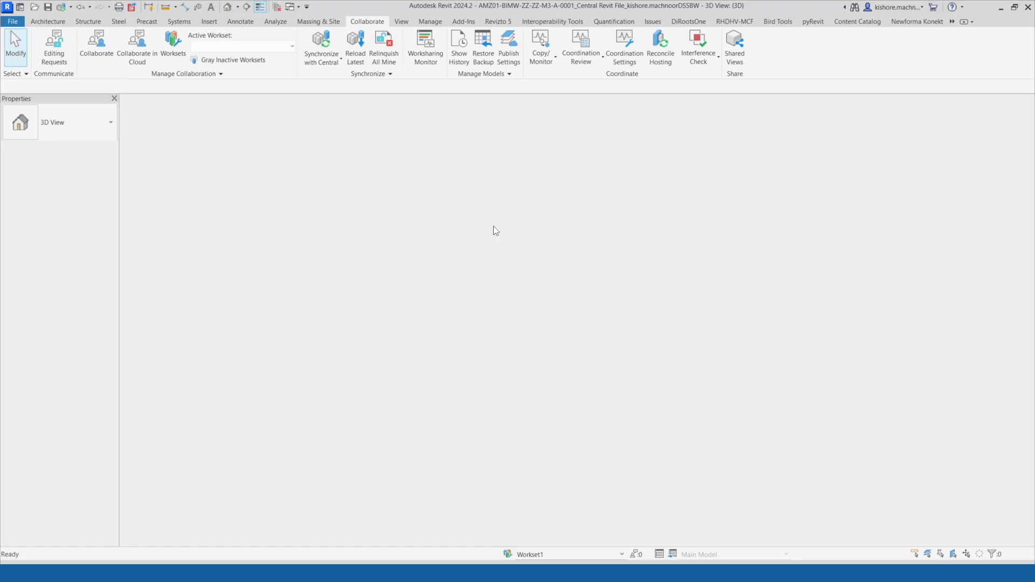
pyautogui.scroll(-2, 328, 212)
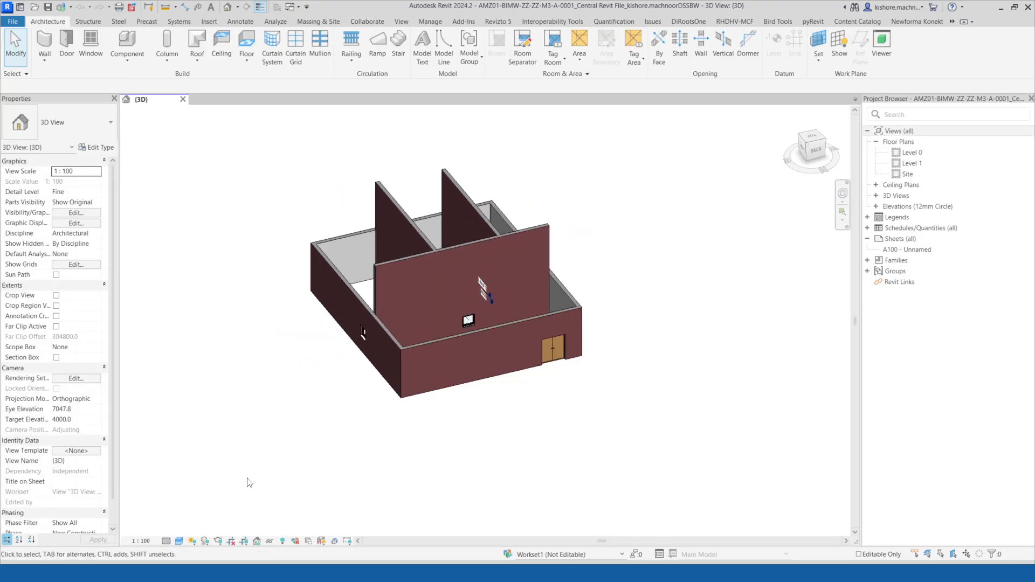
# Compare the Downloads and Documents folders to locate the new local copy of the central file.
pyautogui.click(261, 572)
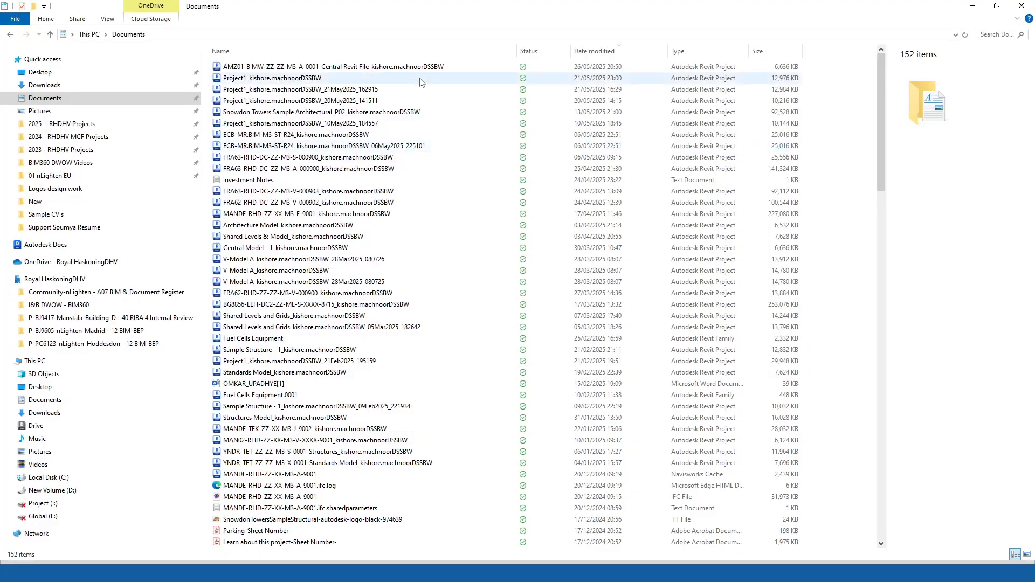
pyautogui.click(44, 84)
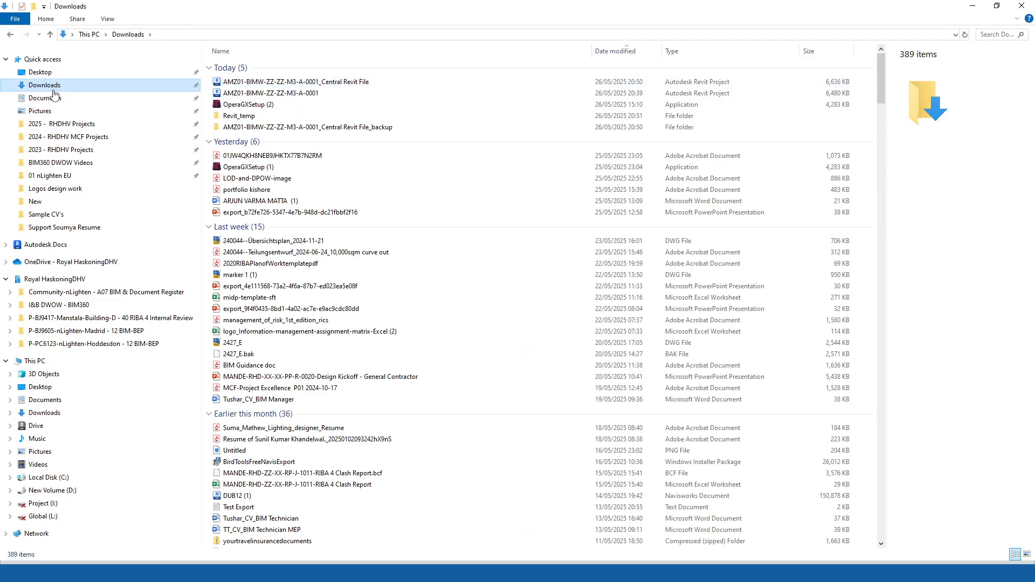
pyautogui.click(55, 100)
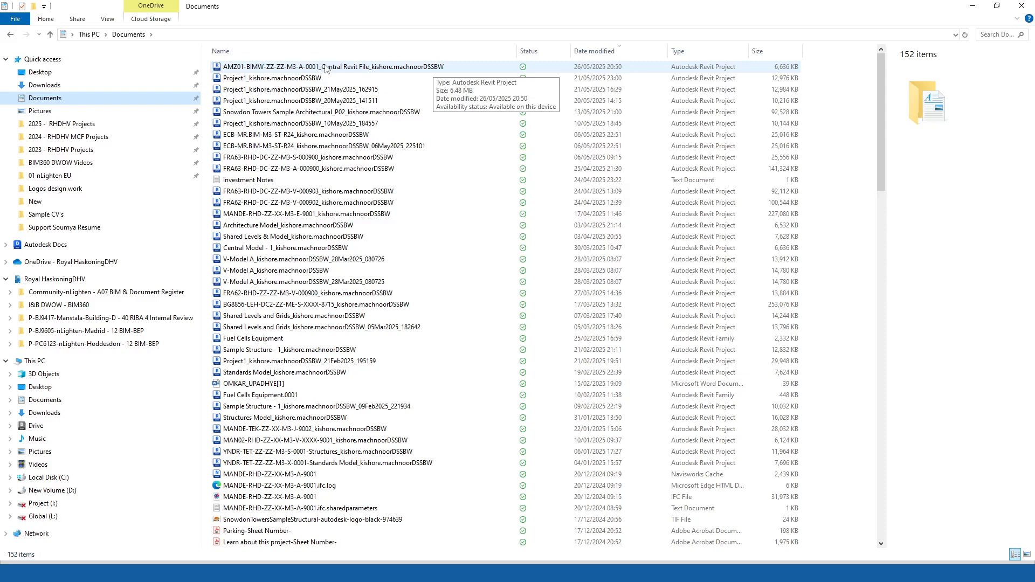
# Check the central model files in the Downloads and Documents folders, then return to the model.
pyautogui.click(59, 86)
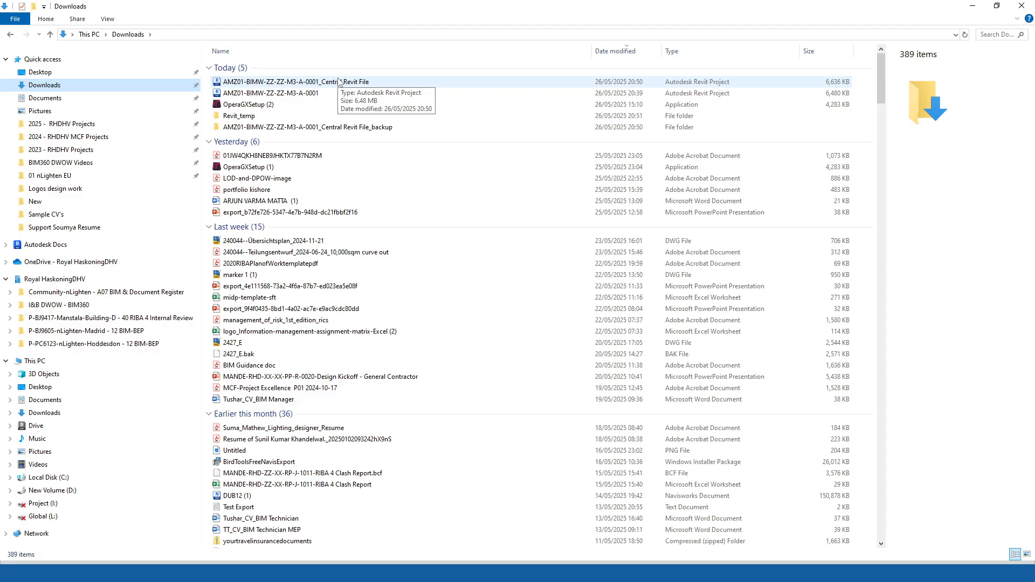
pyautogui.click(45, 99)
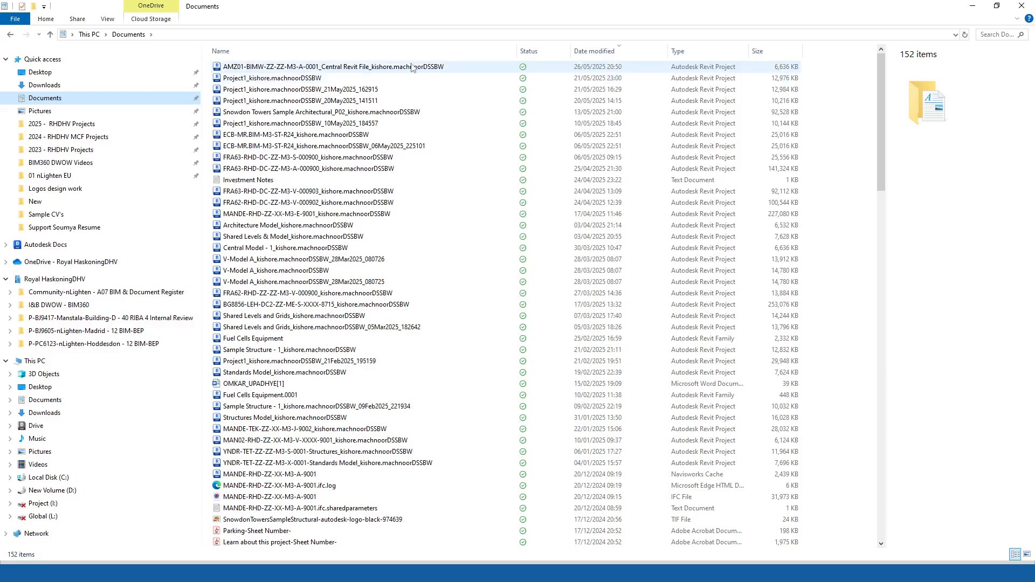
pyautogui.click(83, 86)
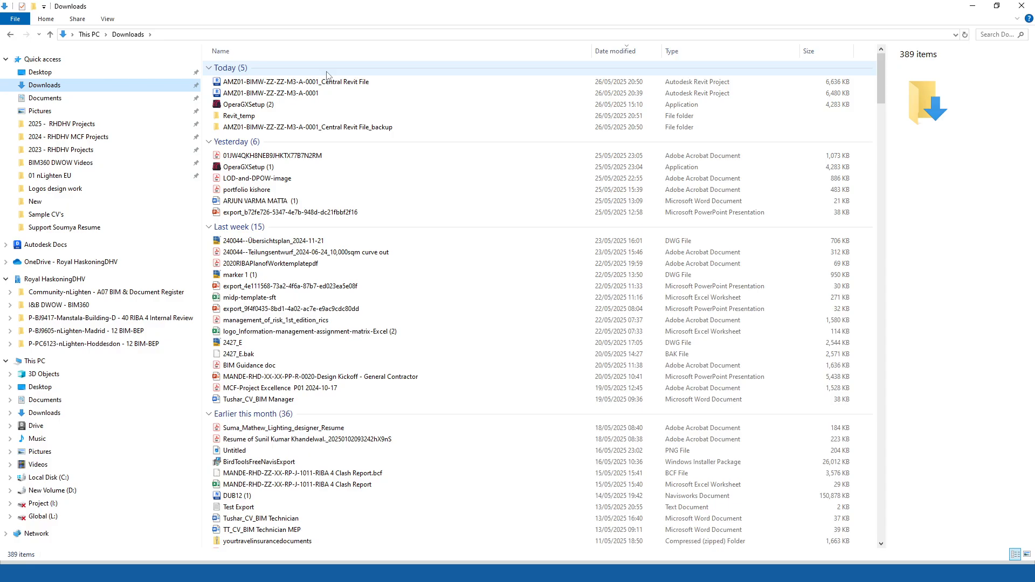
pyautogui.click(973, 6)
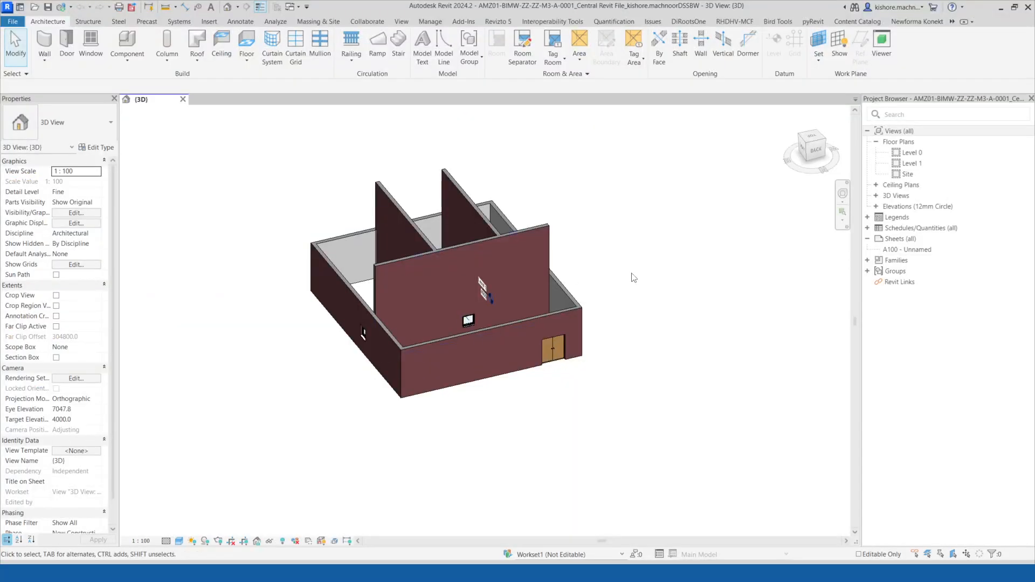
# Select the interior walls in the 3D view and inspect their workset and constraint properties.
pyautogui.click(518, 259)
pyautogui.keyDown('ctrl'); pyautogui.click(392, 209); pyautogui.keyUp('ctrl')
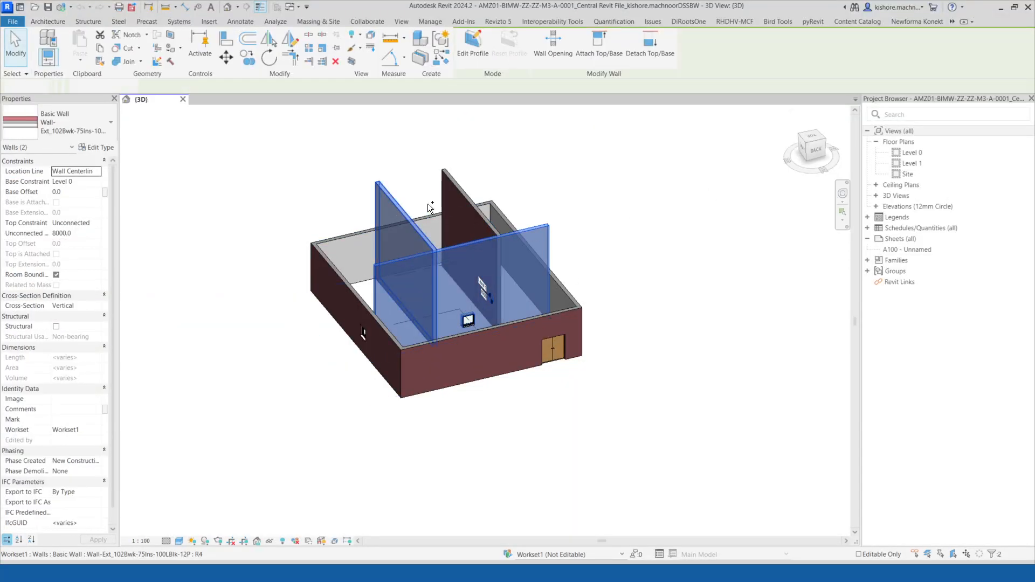
pyautogui.keyDown('ctrl'); pyautogui.click(454, 190); pyautogui.keyUp('ctrl')
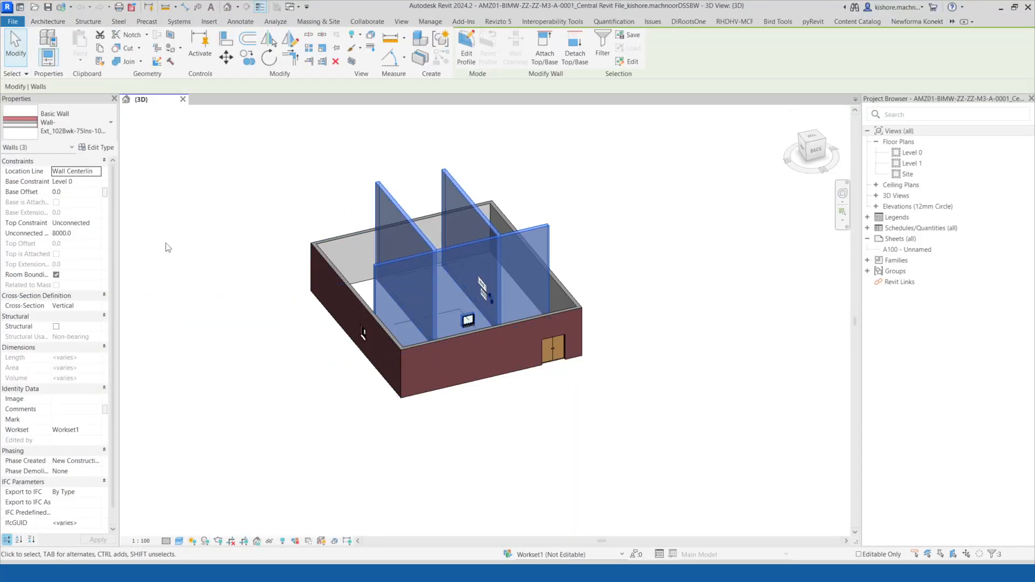
pyautogui.click(97, 223)
pyautogui.click(83, 250)
pyautogui.click(262, 170)
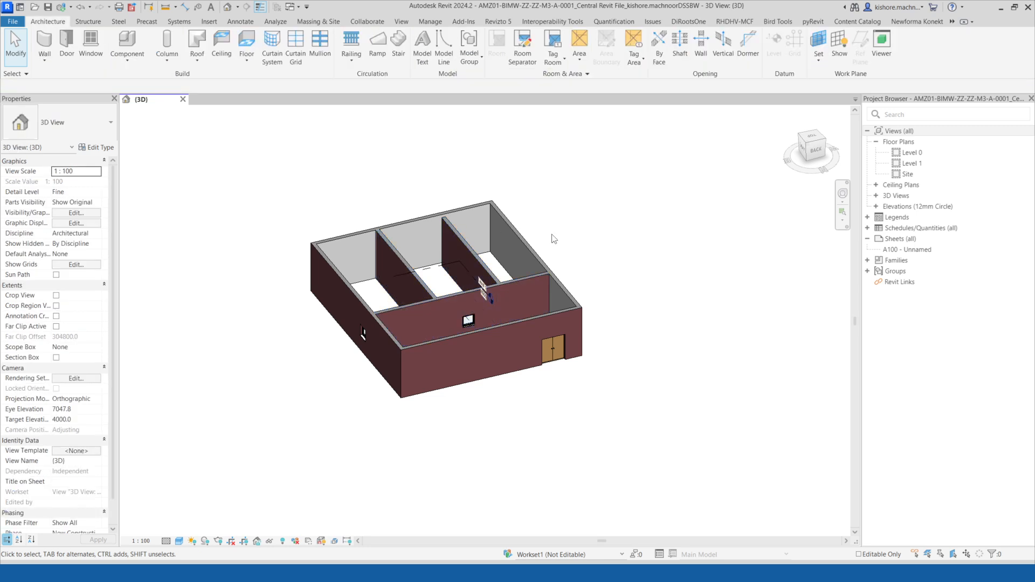
# Open the Level 0 floor plan and tile it beside the 3D view.
pyautogui.doubleClick(920, 155)
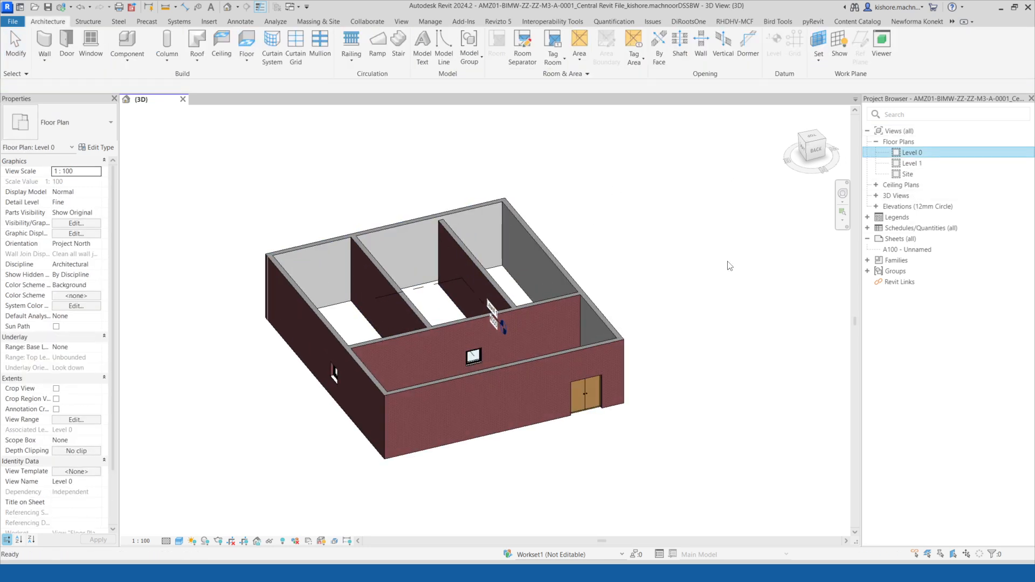
pyautogui.scroll(-2, 458, 265)
pyautogui.moveTo(460, 268); pyautogui.dragTo(394, 283, button='middle')
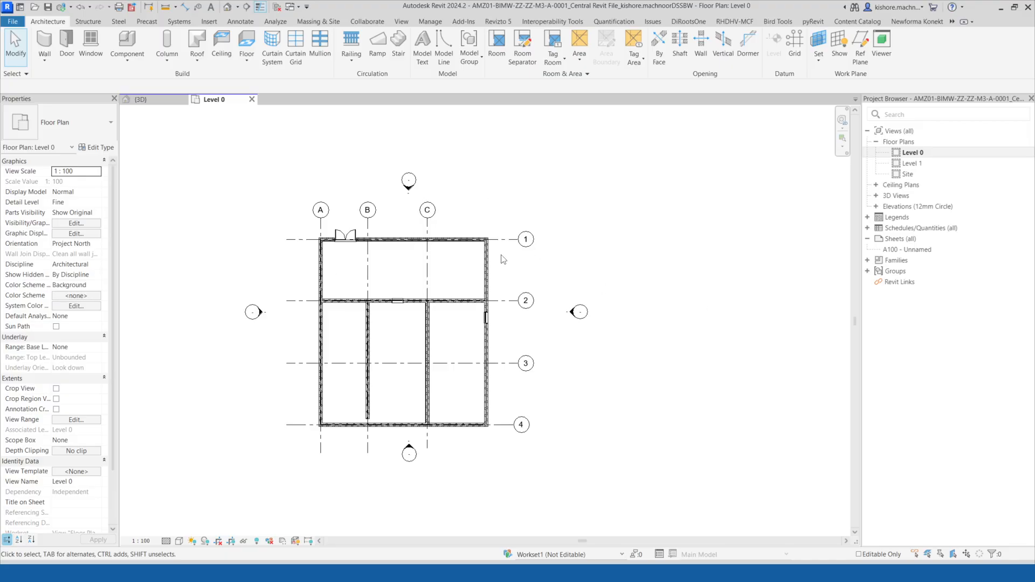
pyautogui.moveTo(493, 255); pyautogui.dragTo(492, 255, button='middle')
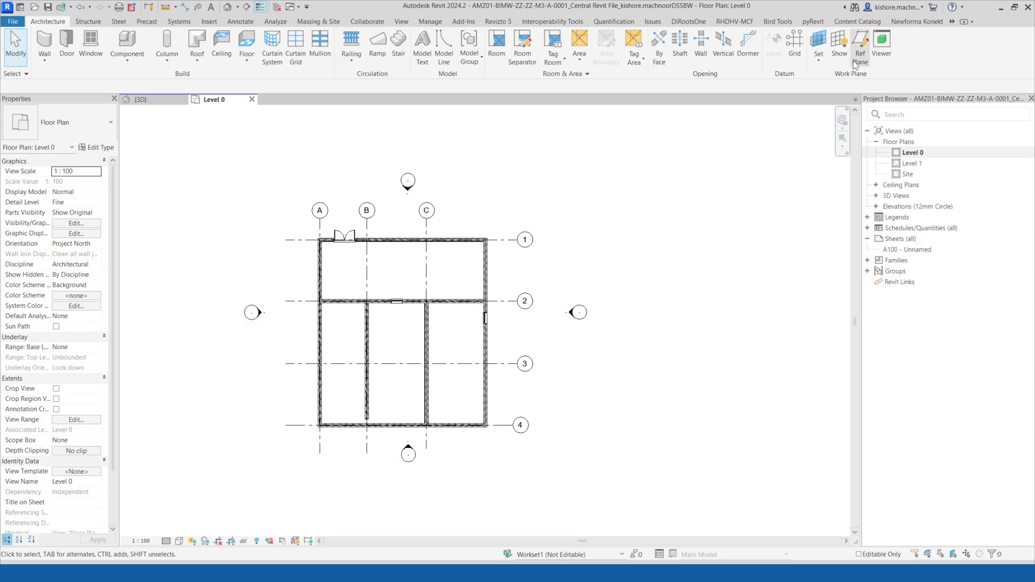
pyautogui.click(405, 21)
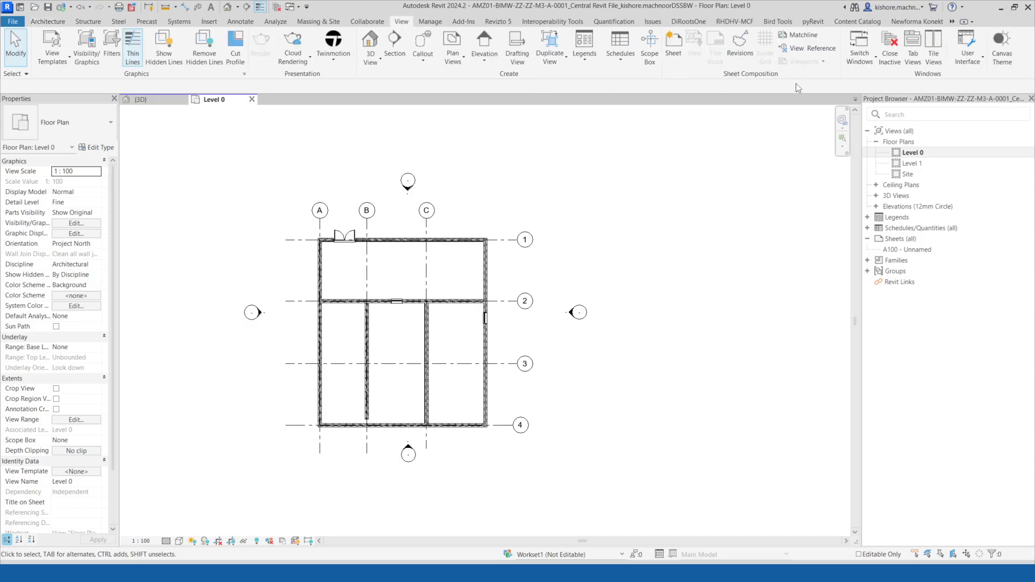
pyautogui.click(937, 53)
# Extend the interior wall on grid B down to meet the south exterior wall.
pyautogui.scroll(-2, 364, 268)
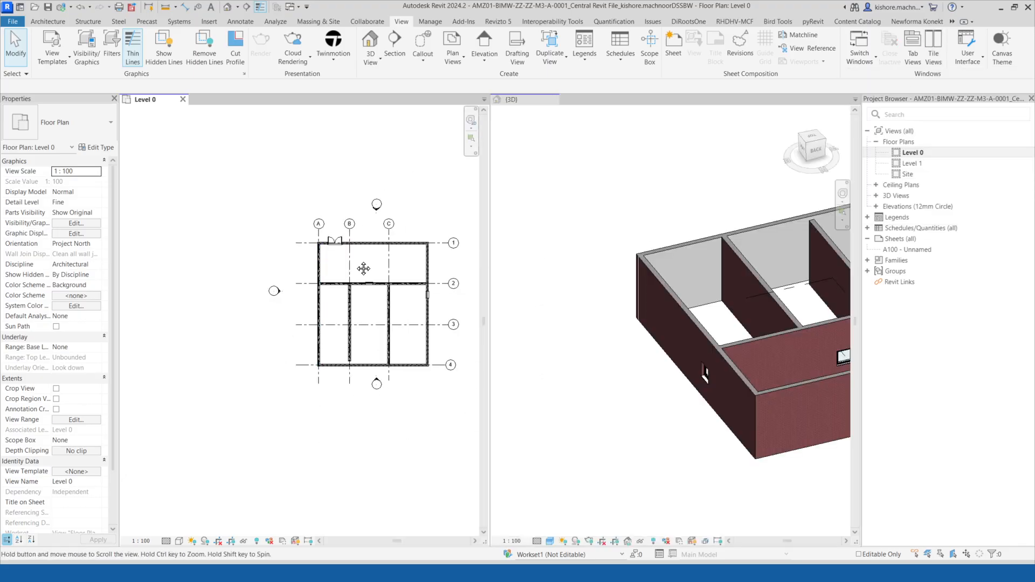
pyautogui.moveTo(364, 268); pyautogui.dragTo(269, 274, button='middle')
pyautogui.scroll(-1, 626, 263)
pyautogui.click(626, 263)
pyautogui.moveTo(684, 257); pyautogui.dragTo(590, 235, button='middle')
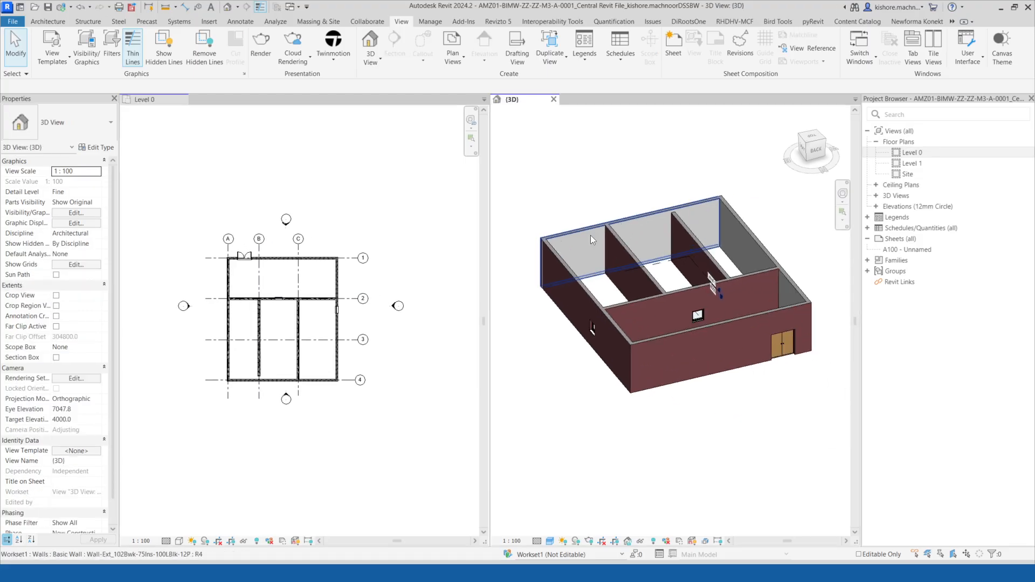
pyautogui.scroll(2, 561, 237)
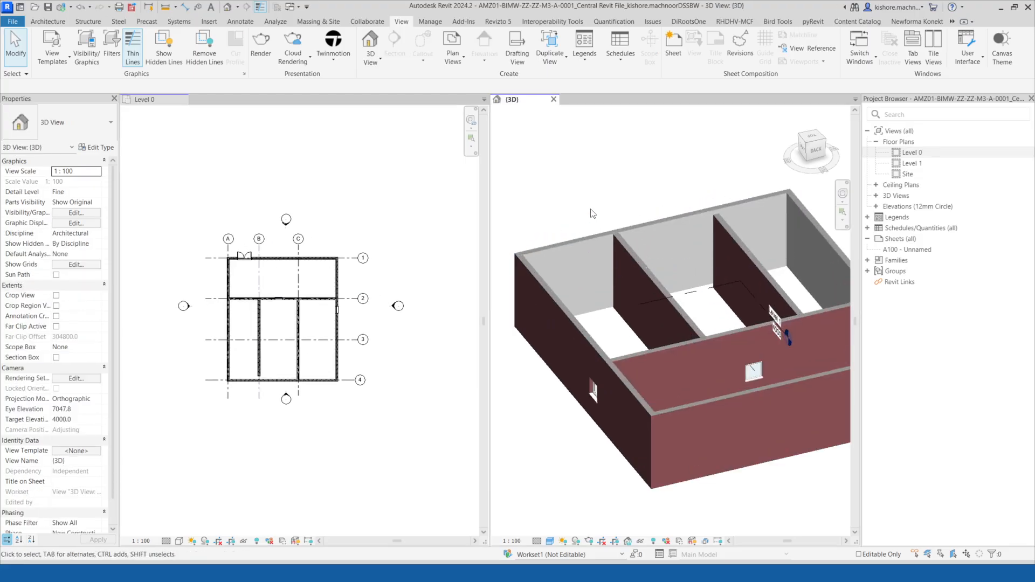
pyautogui.click(360, 457)
pyautogui.scroll(5, 260, 371)
pyautogui.click(257, 372)
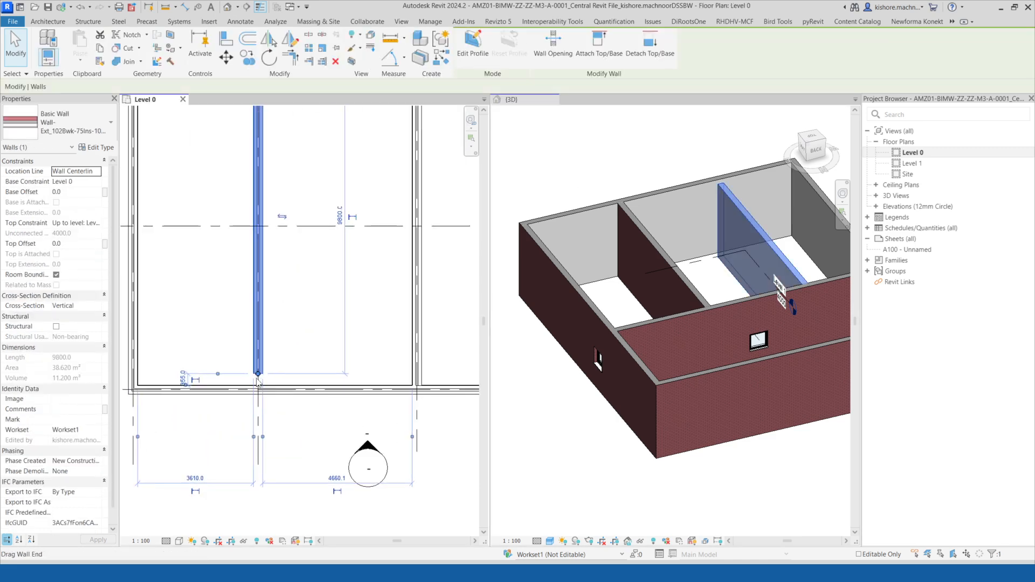
pyautogui.scroll(2, 257, 379)
pyautogui.moveTo(258, 373); pyautogui.dragTo(259, 389)
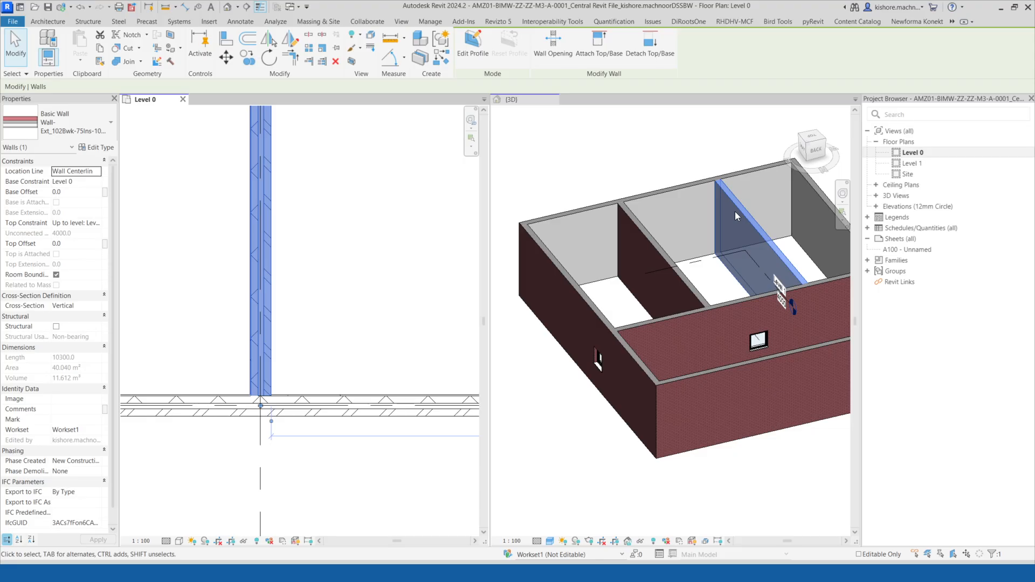
pyautogui.click(346, 227)
# Draw a similar wall about 5150 mm long from grid 2 up to grid 1, east of grid C.
pyautogui.scroll(-4, 324, 322)
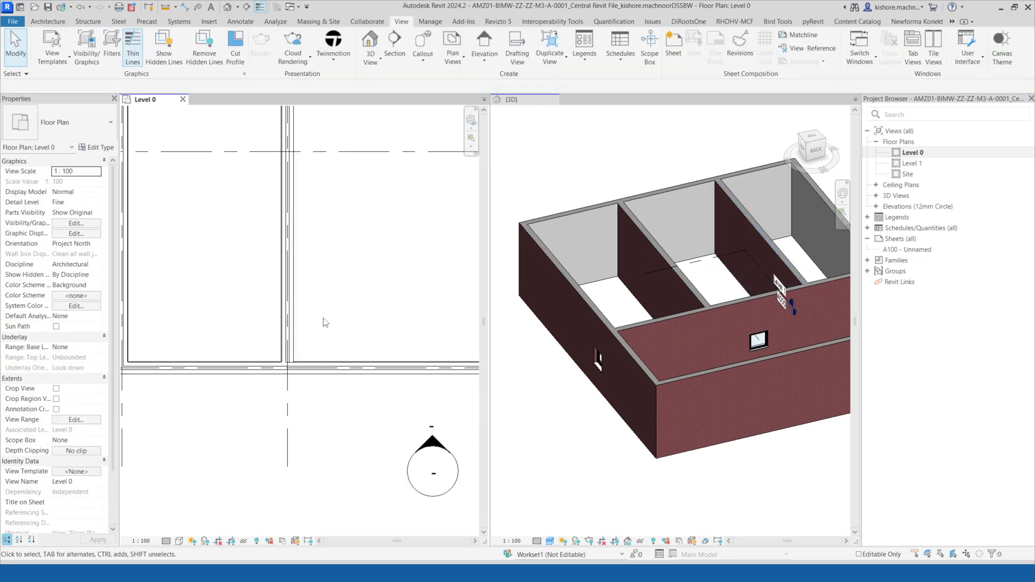
pyautogui.scroll(-2, 323, 322)
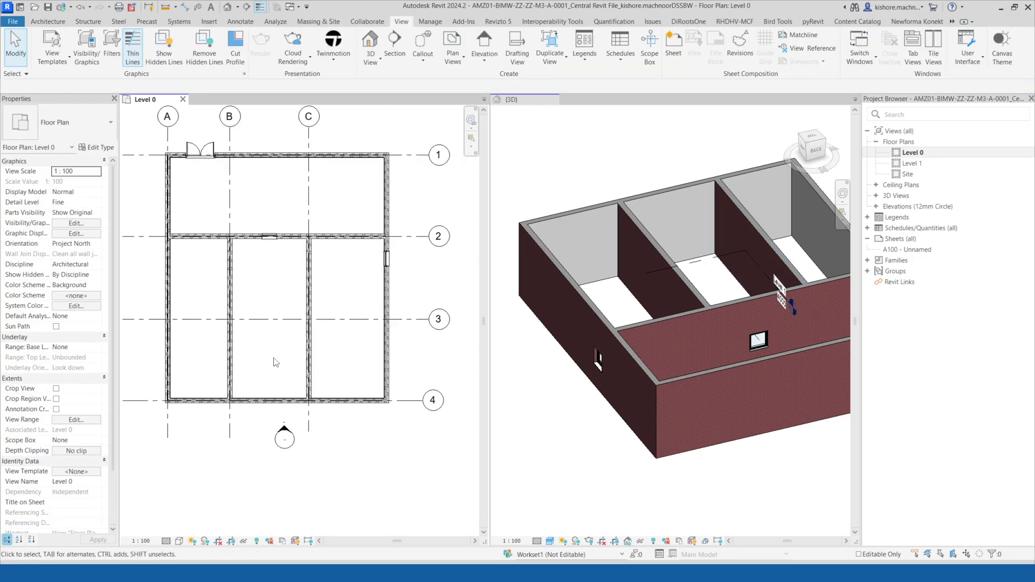
pyautogui.moveTo(308, 314); pyautogui.dragTo(313, 331, button='middle')
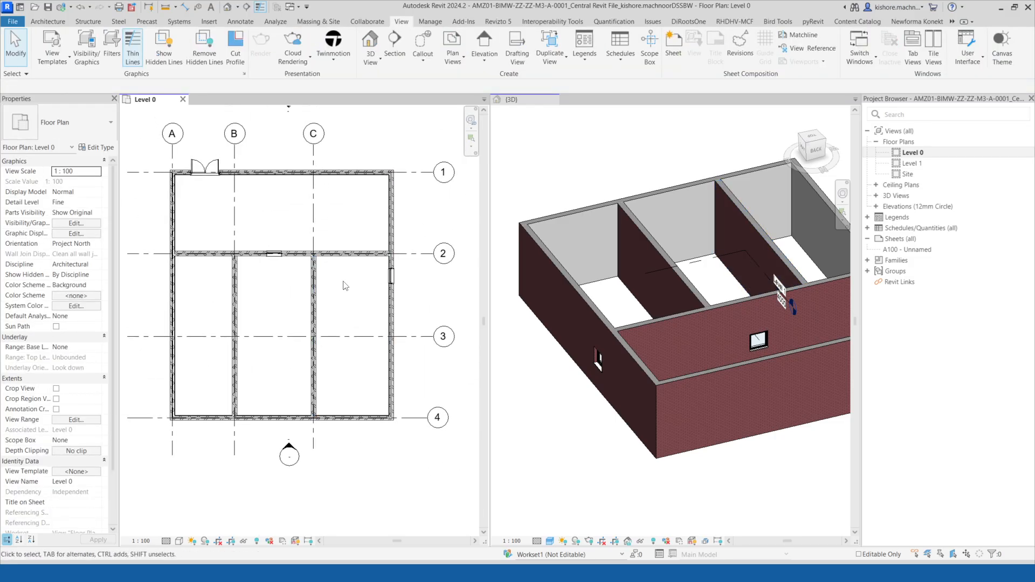
pyautogui.click(392, 276)
pyautogui.scroll(1, 401, 256)
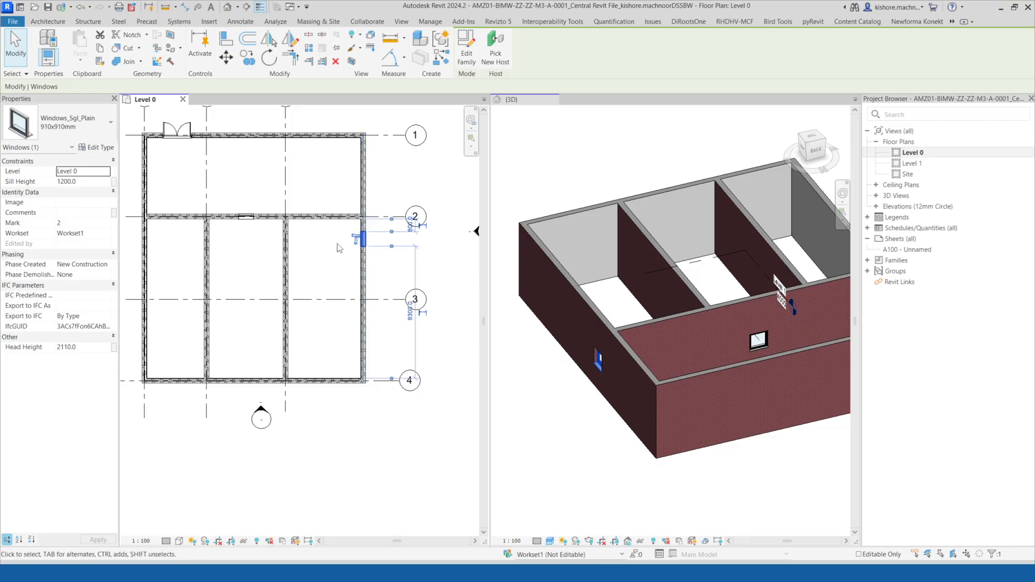
pyautogui.scroll(1, 359, 239)
pyautogui.click(284, 120)
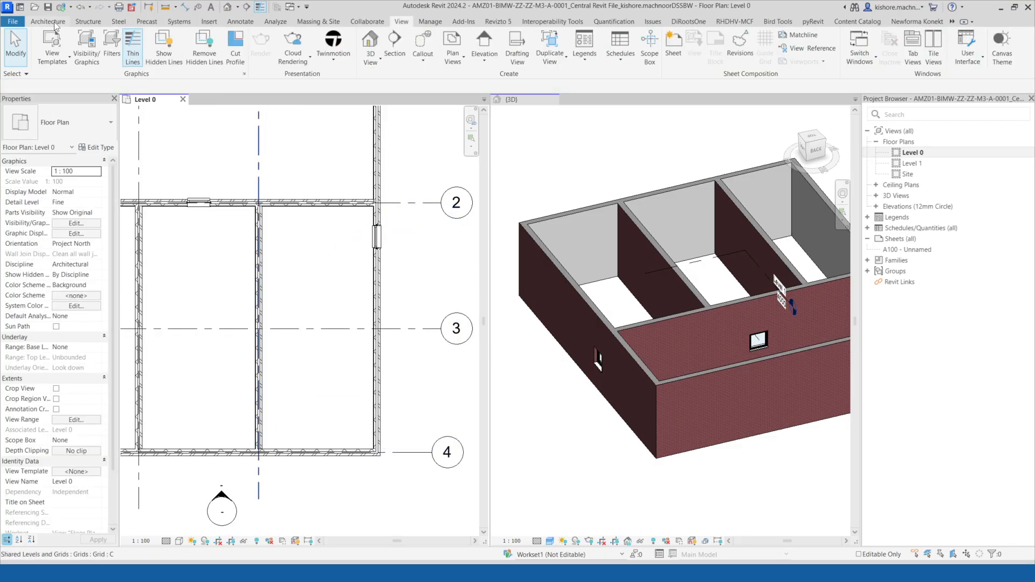
pyautogui.click(259, 308)
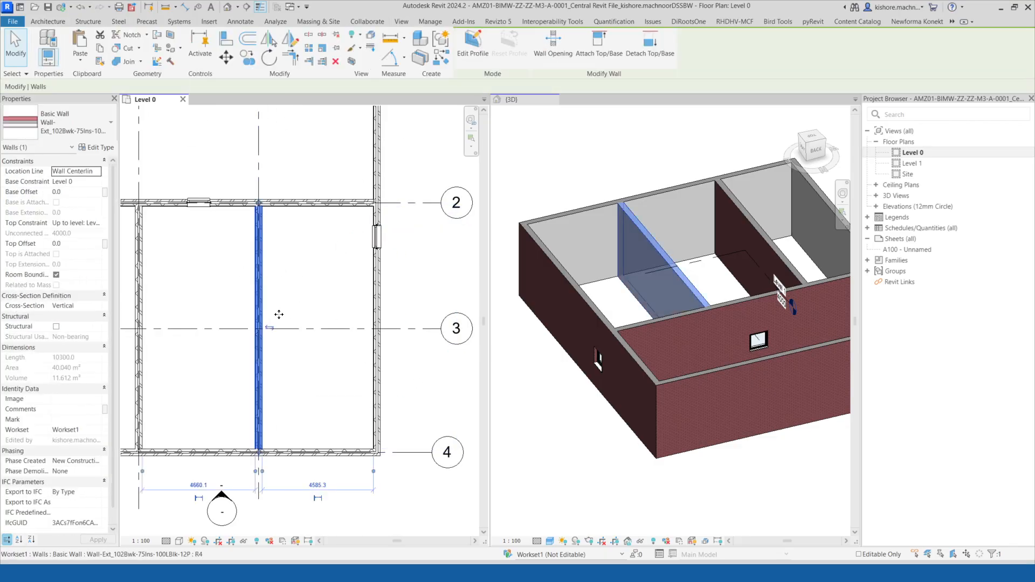
pyautogui.scroll(-2, 284, 308)
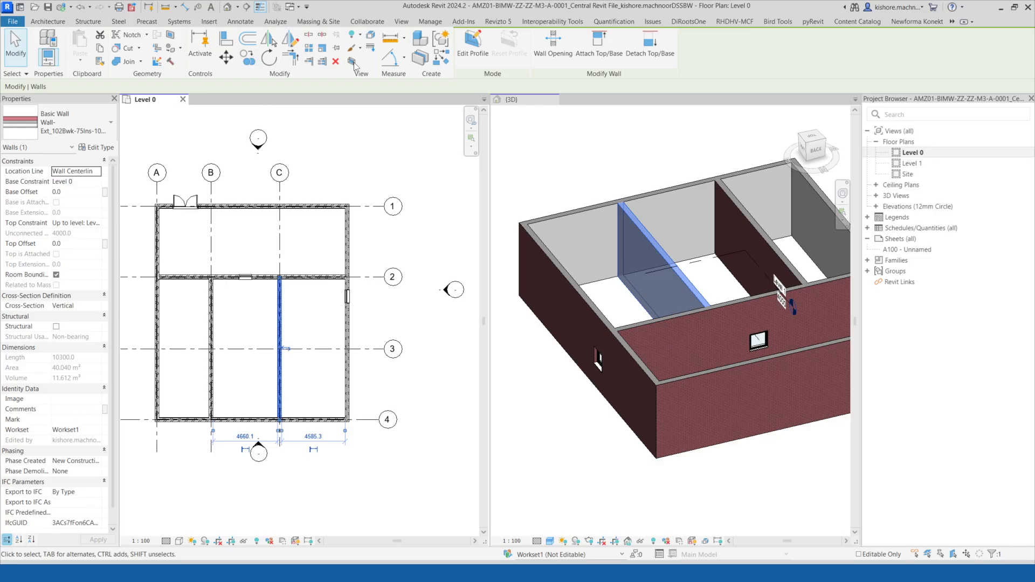
pyautogui.click(441, 58)
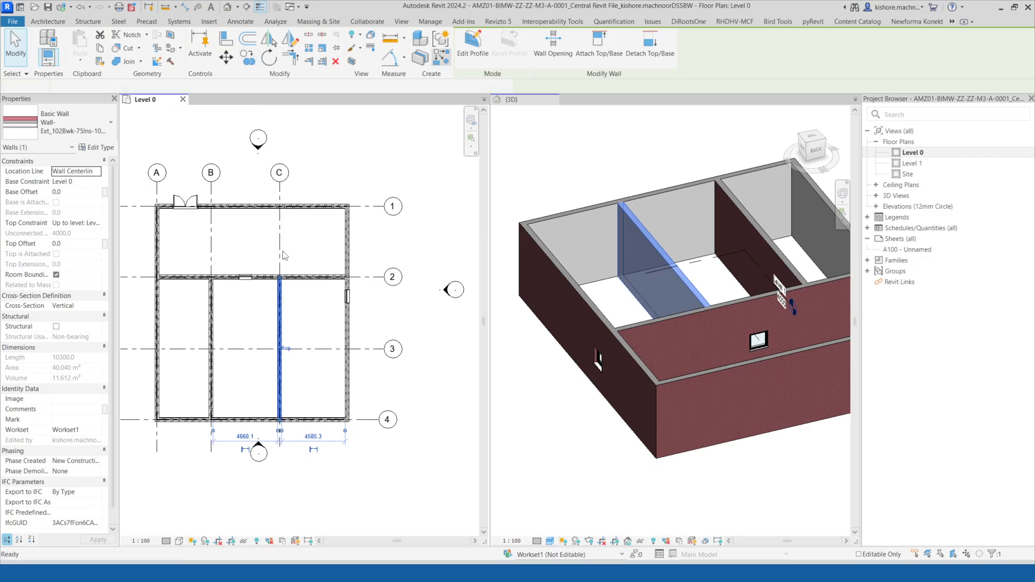
pyautogui.scroll(3, 280, 253)
pyautogui.click(309, 267)
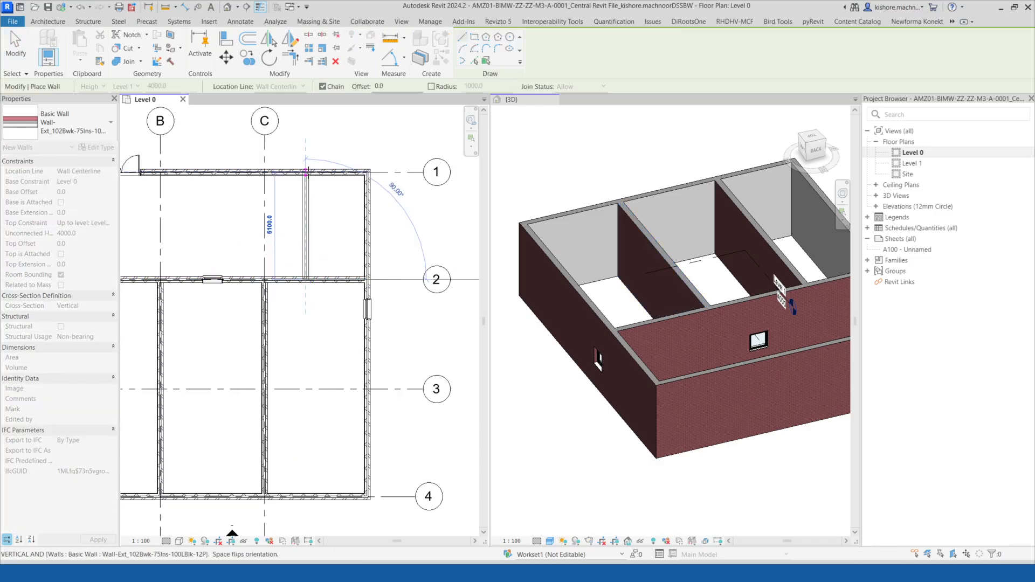
pyautogui.click(306, 172)
# Draw a wall along grid 3 from the grid C wall to the east exterior wall.
pyautogui.click(683, 281)
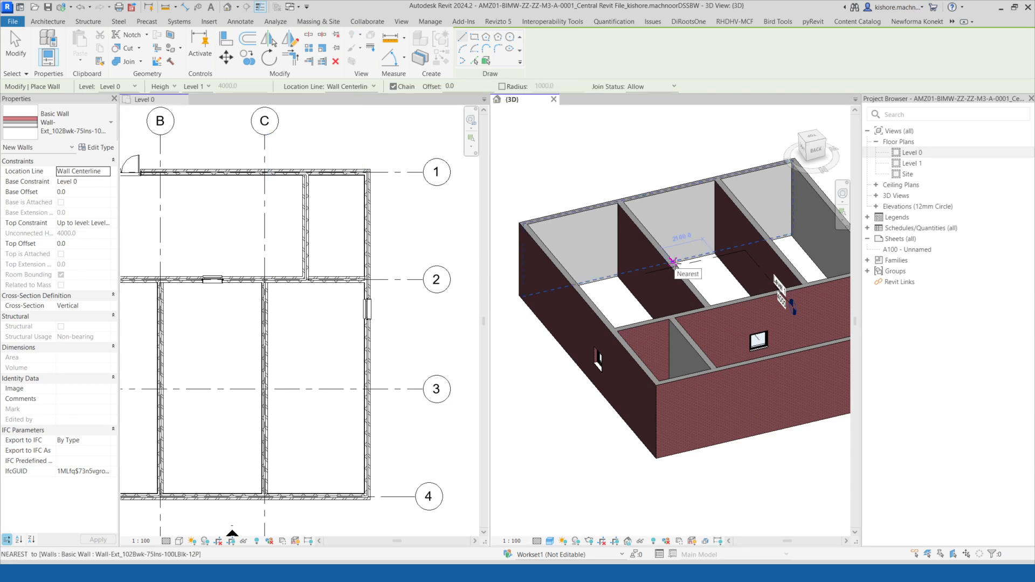
pyautogui.click(386, 295)
pyautogui.scroll(4, 393, 298)
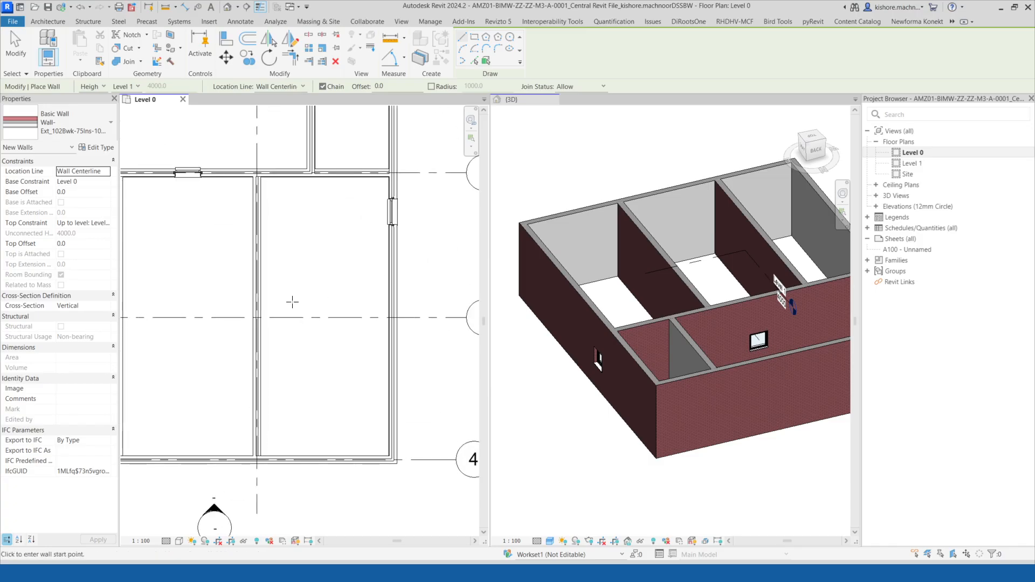
pyautogui.click(257, 317)
pyautogui.click(390, 317)
pyautogui.scroll(-4, 377, 313)
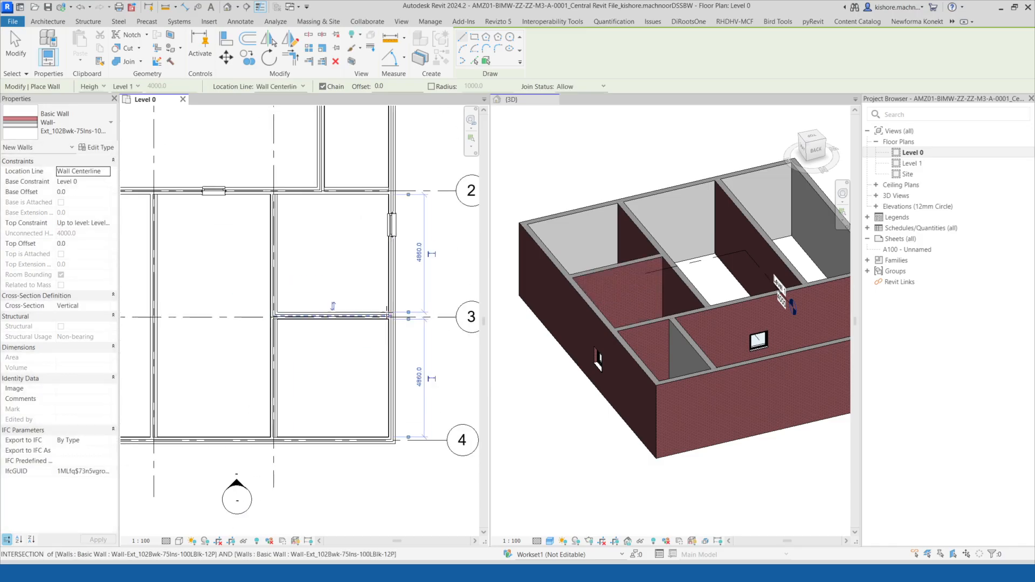
pyautogui.moveTo(356, 307)
pyautogui.mouseDown(button='middle')
pyautogui.moveTo(402, 307)
pyautogui.moveTo(369, 304)
pyautogui.mouseUp(button='middle')
pyautogui.press('Escape')
pyautogui.press('Escape')
pyautogui.scroll(-1, 391, 280)
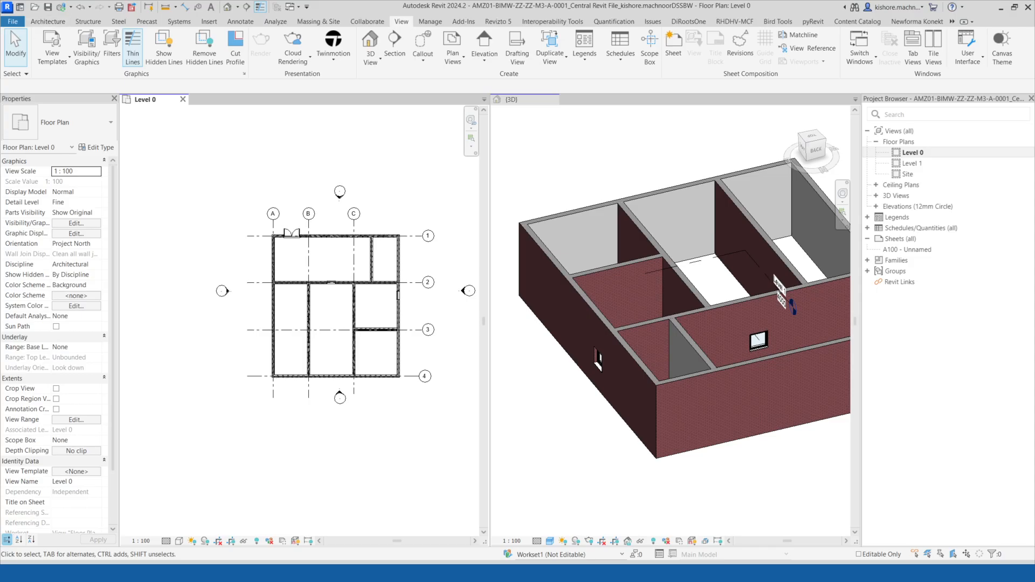
# Check the local copy's file entry in the Documents folder, then return to the model.
pyautogui.hotkey('alt', 'Tab')
pyautogui.click(45, 97)
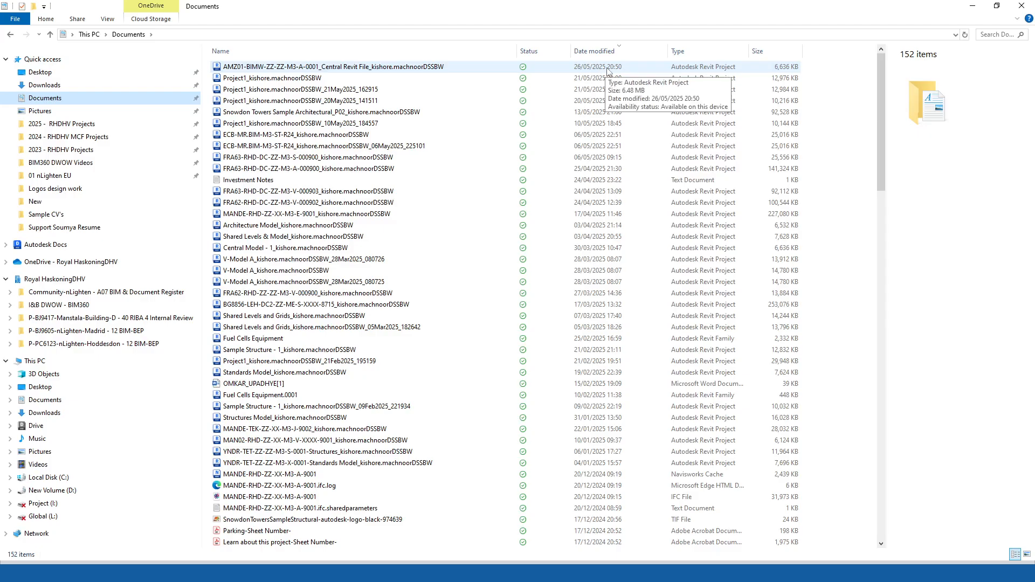
pyautogui.click(979, 6)
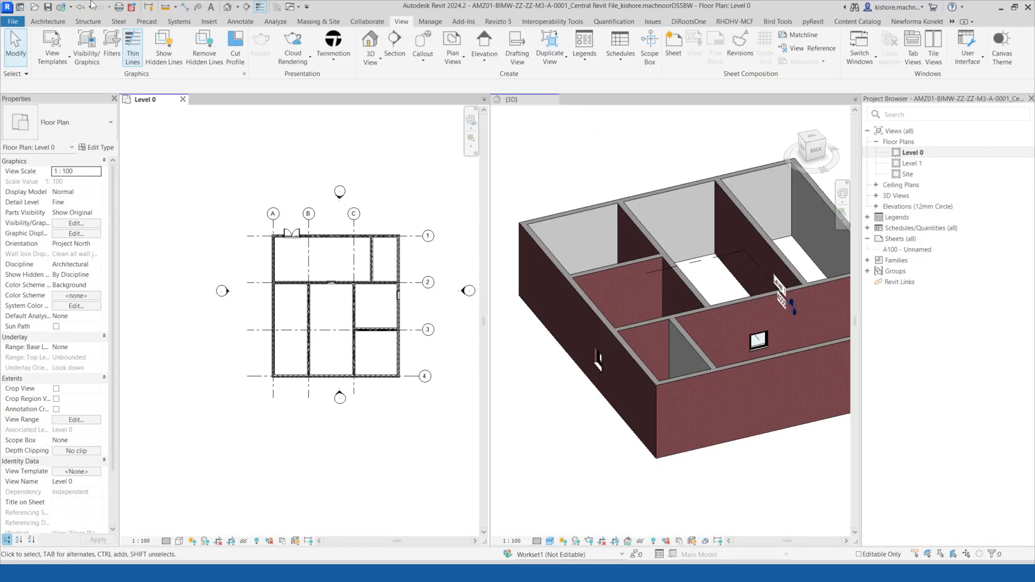
# Synchronize the local copy with central and relinquish all borrowed elements.
pyautogui.click(63, 7)
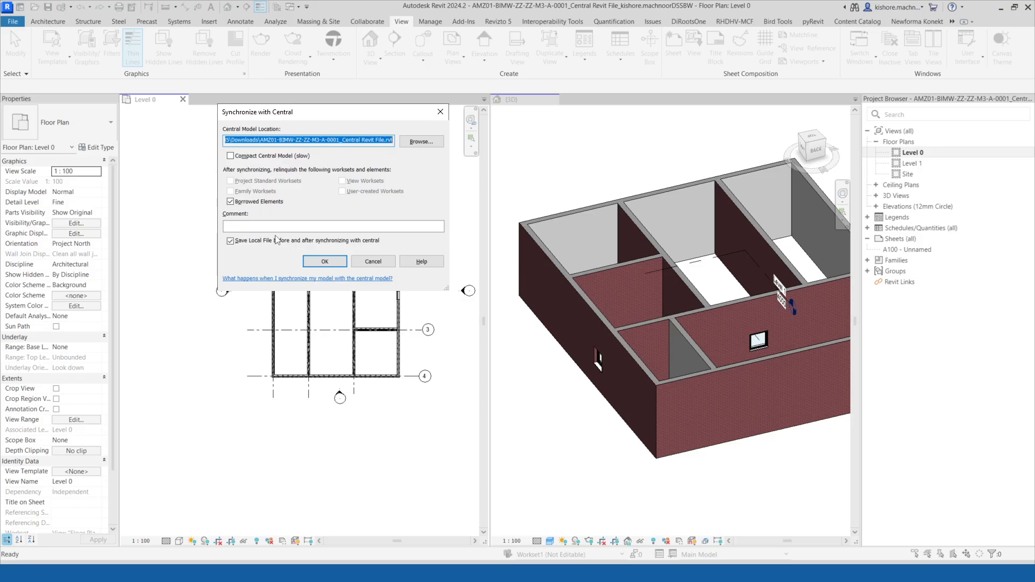
pyautogui.click(325, 262)
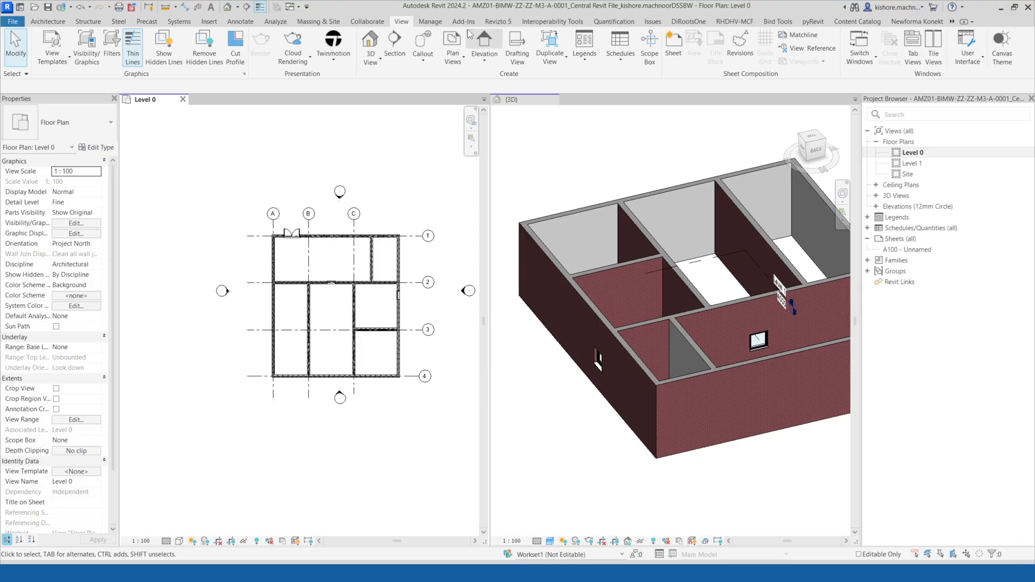
pyautogui.click(368, 21)
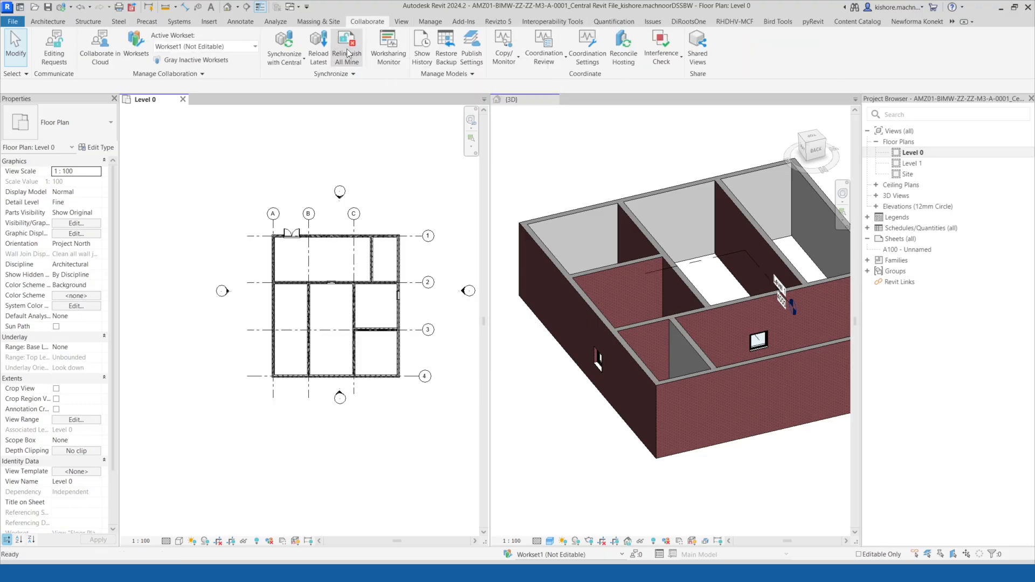
pyautogui.click(347, 53)
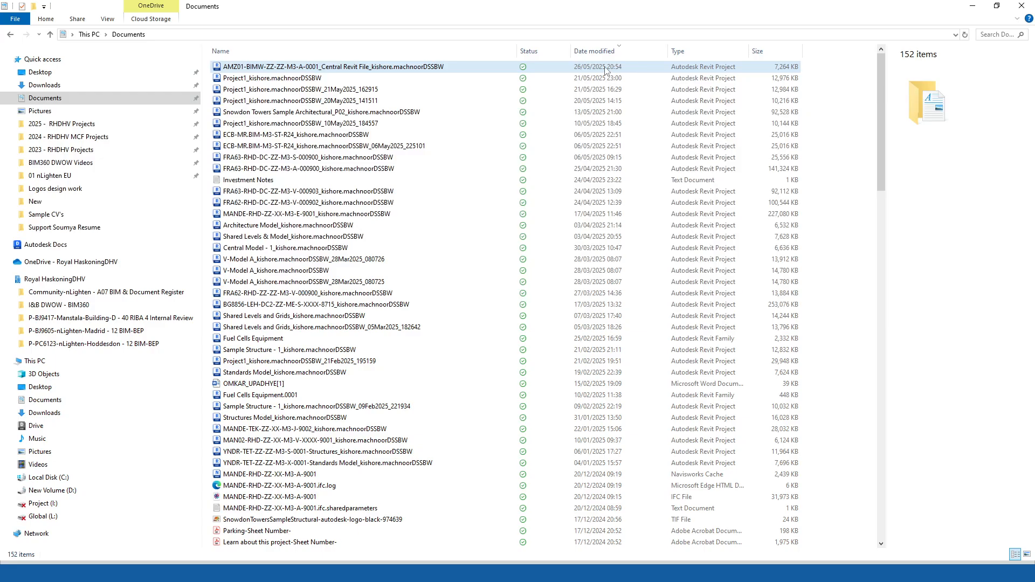
# Check the central file in the Downloads folder, then return to the Level 0 plan.
pyautogui.click(54, 85)
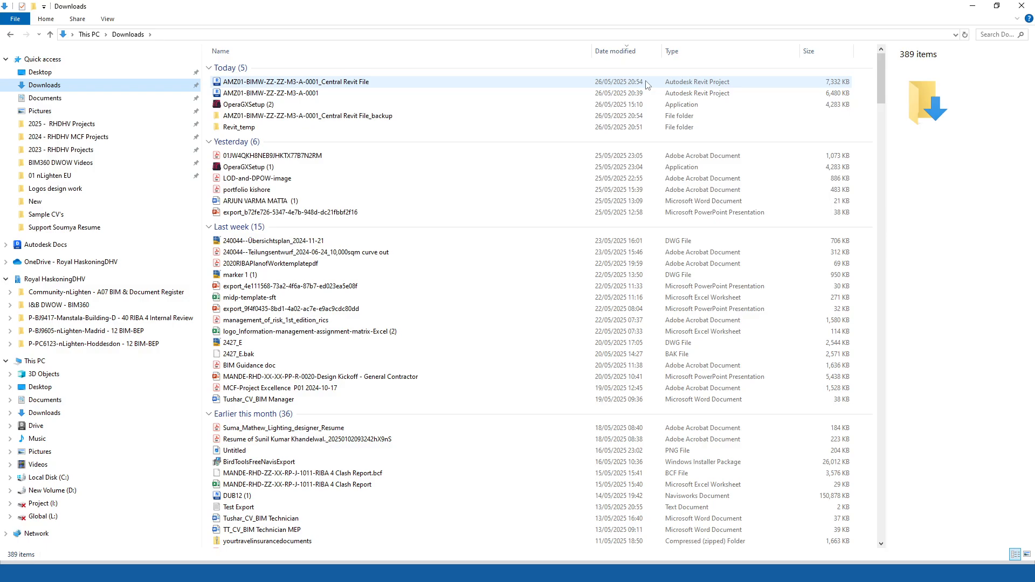
pyautogui.click(973, 6)
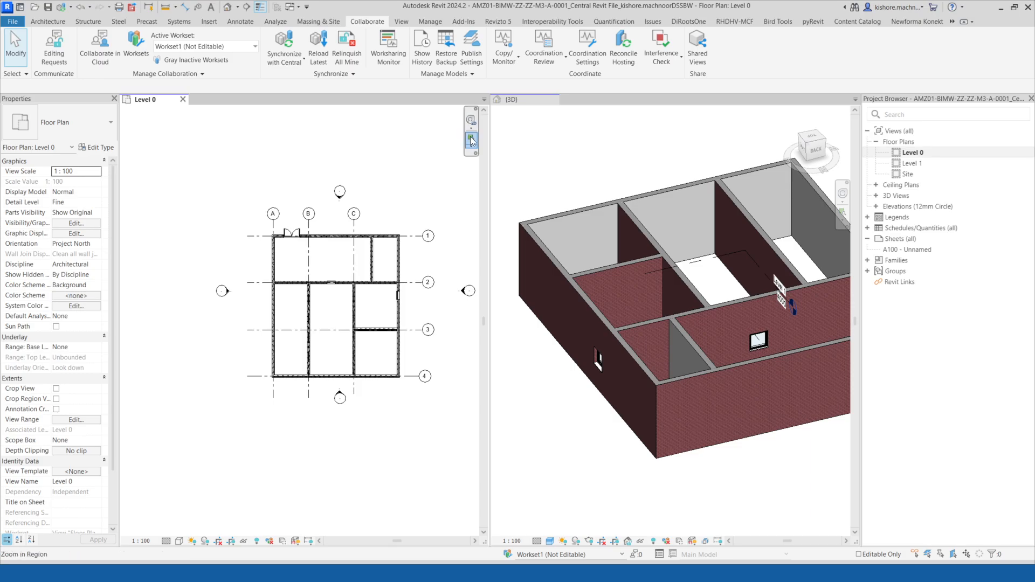
pyautogui.moveTo(398, 209); pyautogui.dragTo(372, 211, button='middle')
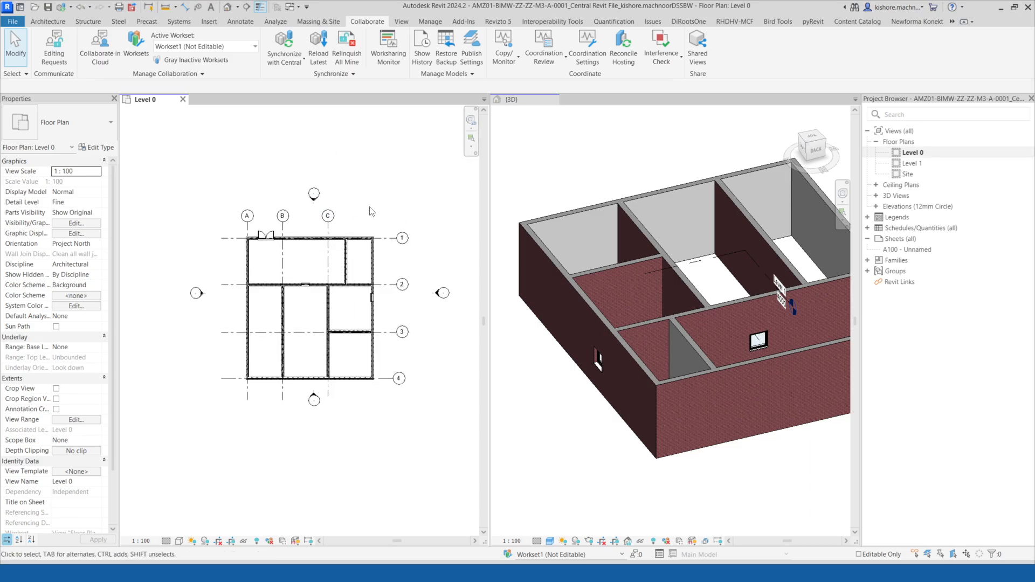
pyautogui.scroll(2, 371, 211)
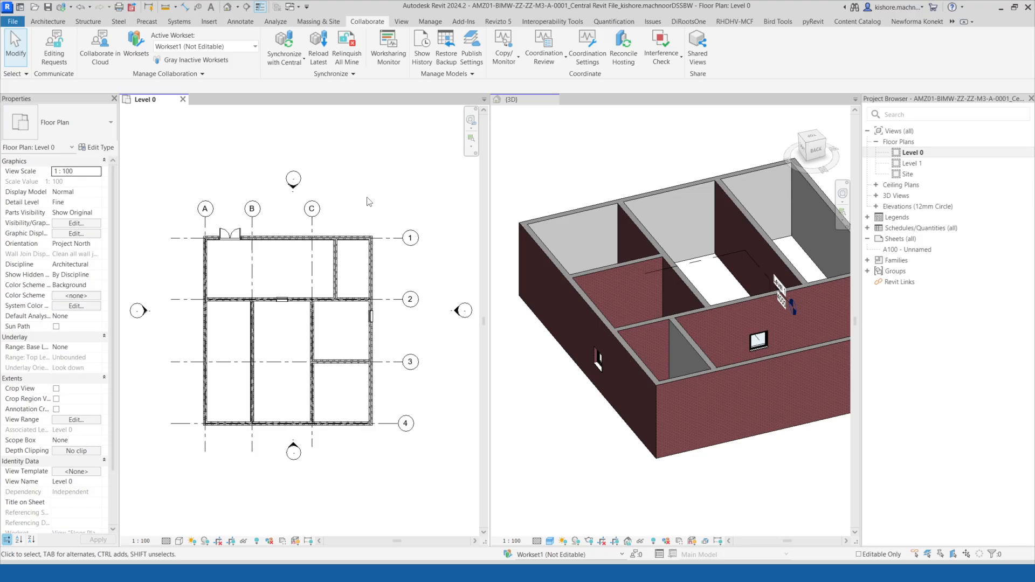
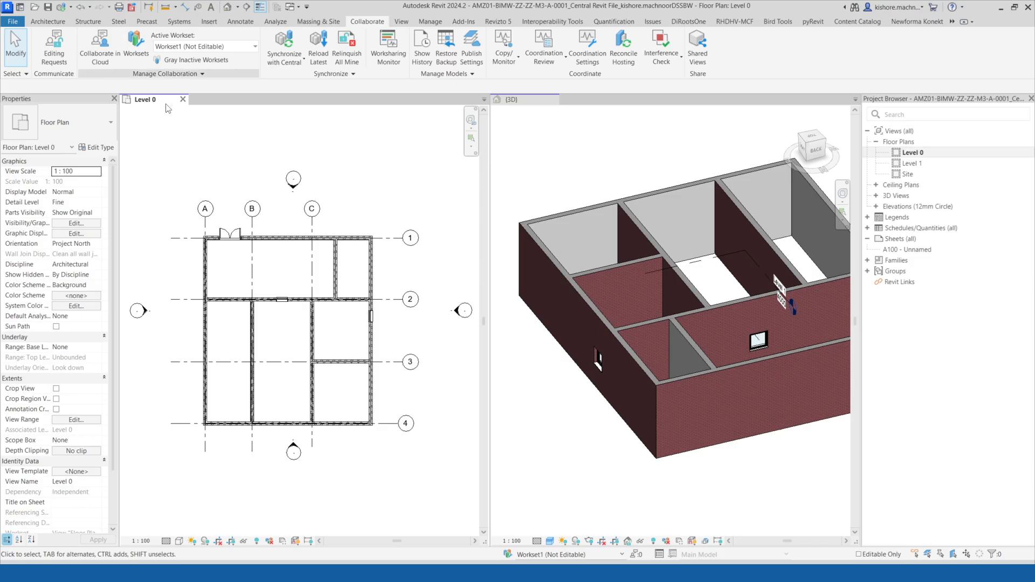
# Close the model and reopen the central file detached from central, preserving its worksets.
pyautogui.click(554, 100)
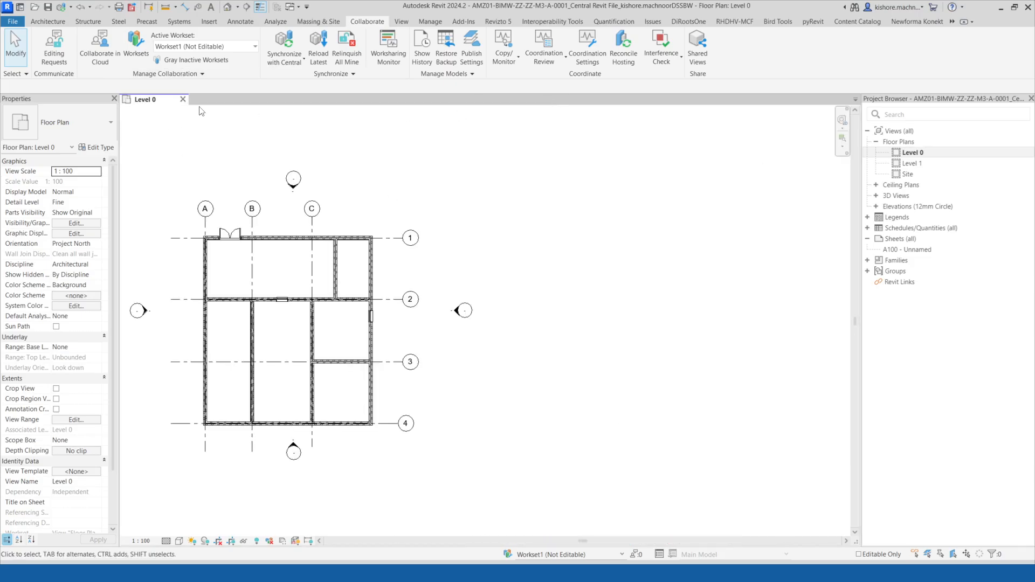
pyautogui.hotkey('ctrl', 'd')
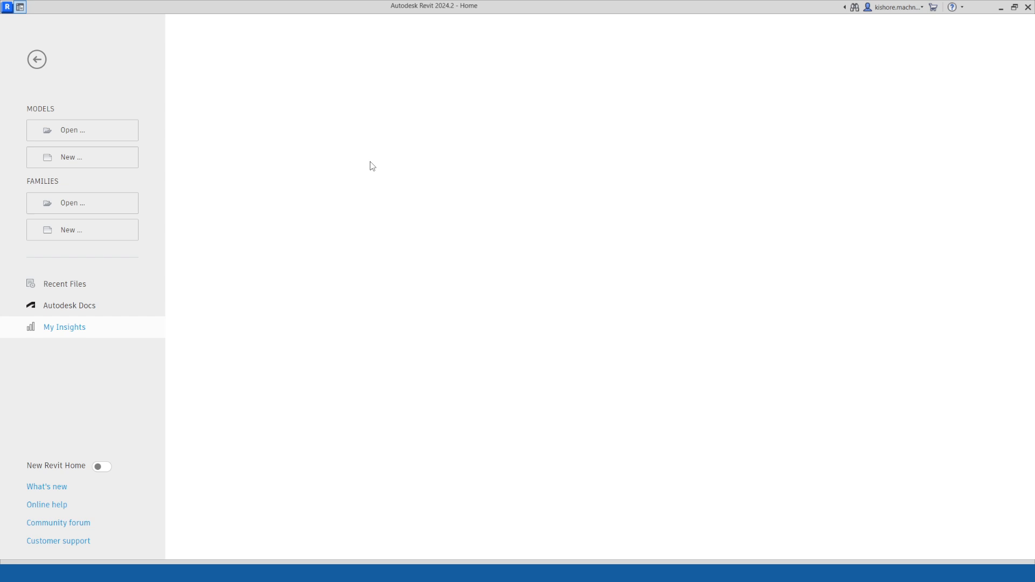
pyautogui.click(87, 137)
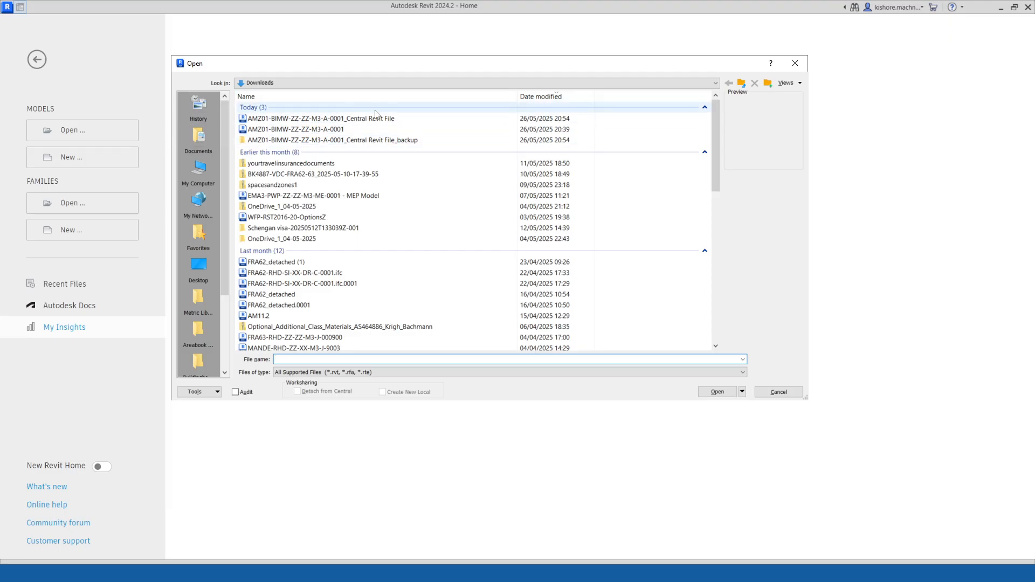
pyautogui.click(377, 120)
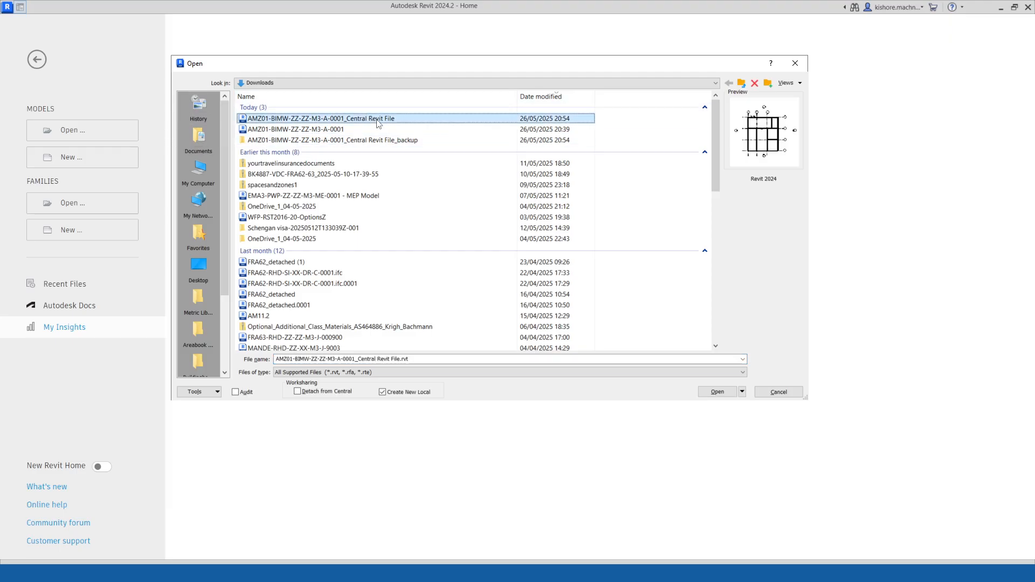
pyautogui.click(297, 392)
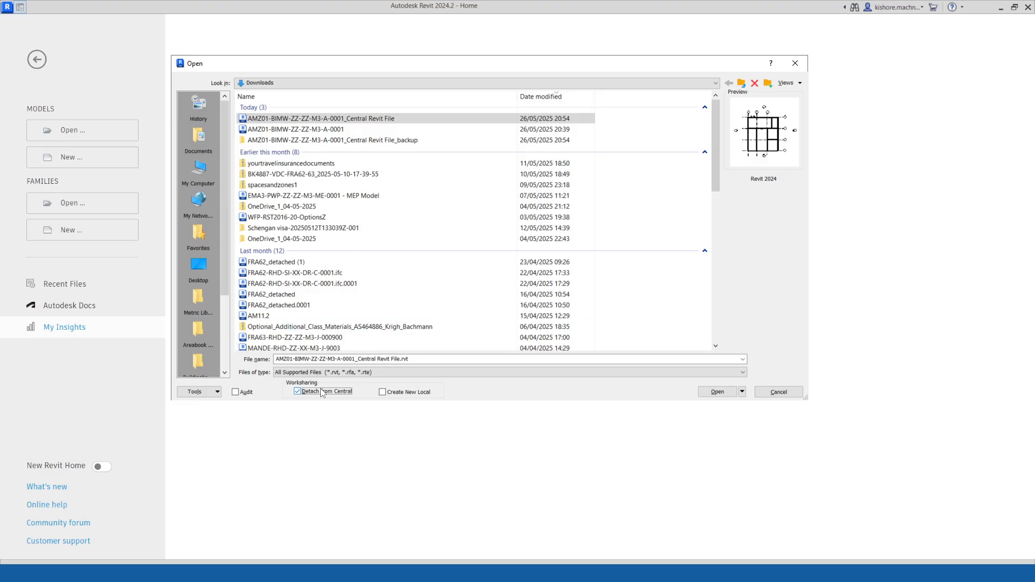
pyautogui.click(725, 393)
pyautogui.moveTo(474, 187); pyautogui.dragTo(386, 130)
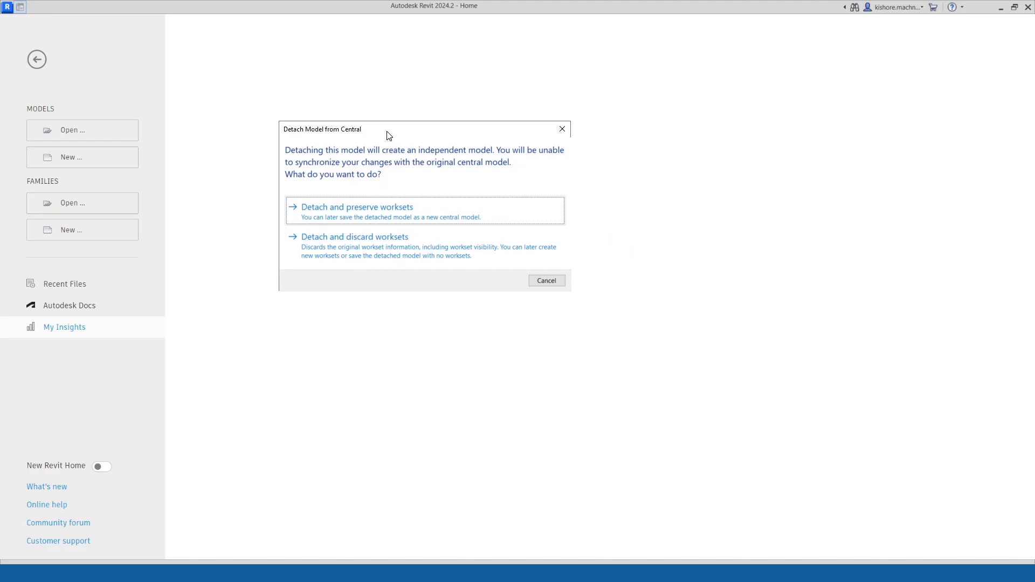
pyautogui.click(436, 207)
pyautogui.click(409, 206)
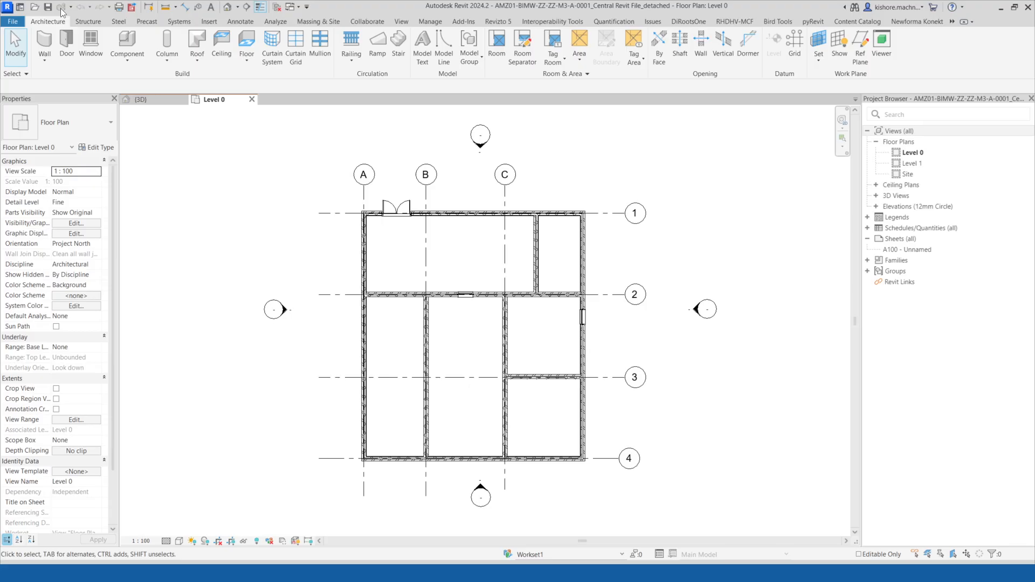
# Start saving the detached model as AMZ01-BIMW-ZZ-ZZ-M3-A-0001_Architecture_20250526 and review its file save options.
pyautogui.click(377, 21)
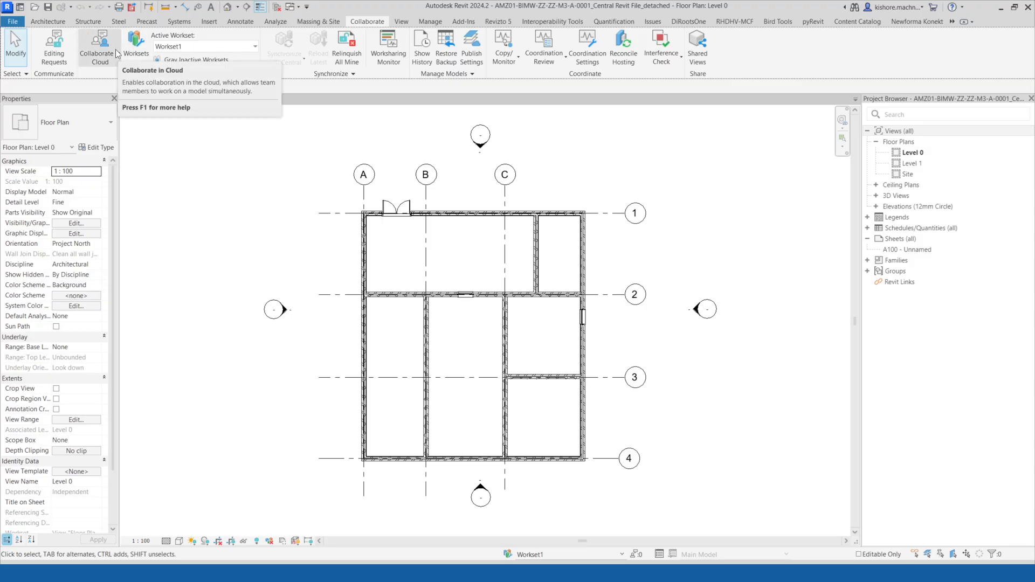
pyautogui.click(12, 21)
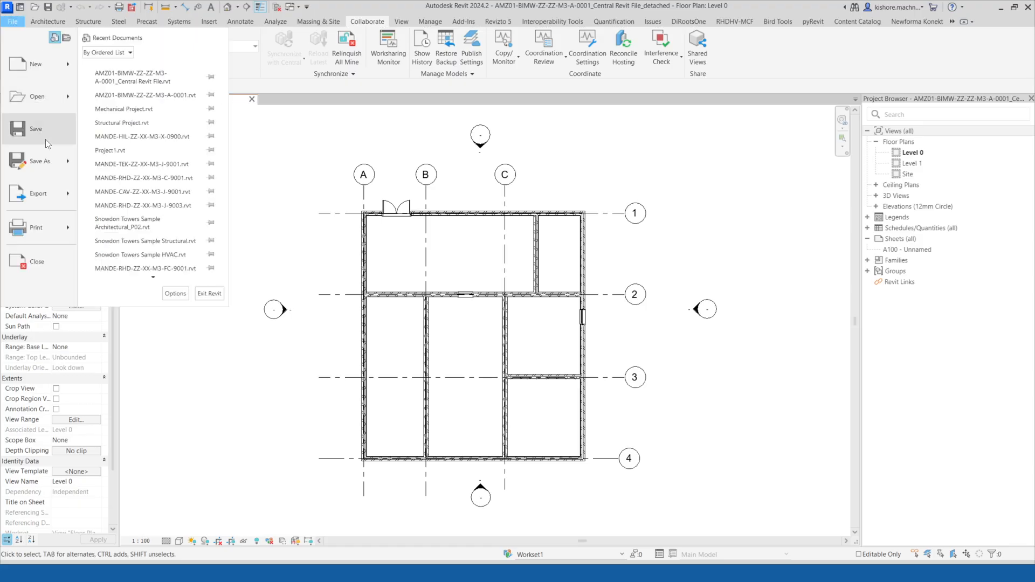
pyautogui.click(286, 141)
pyautogui.click(9, 23)
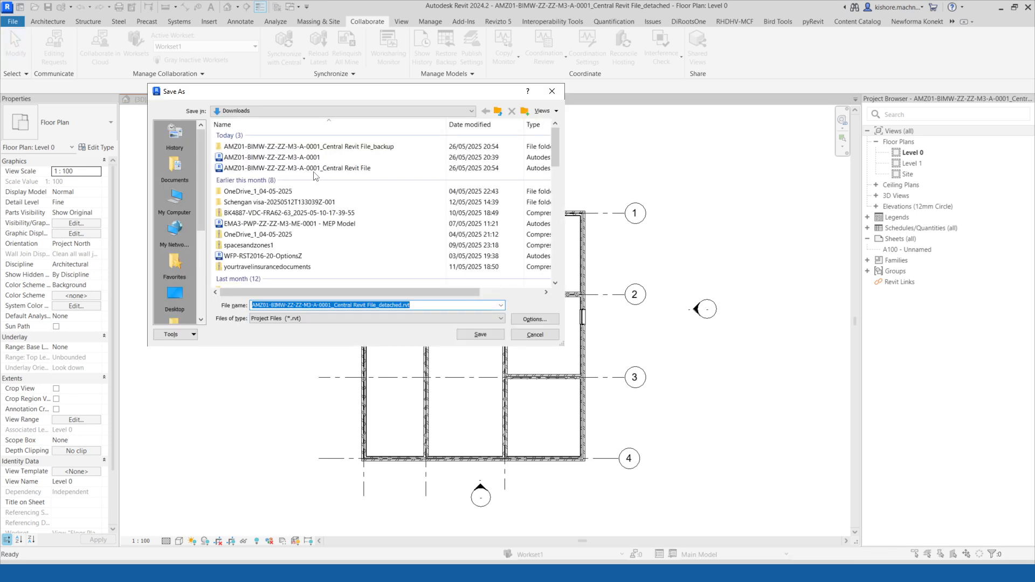
pyautogui.click(416, 309)
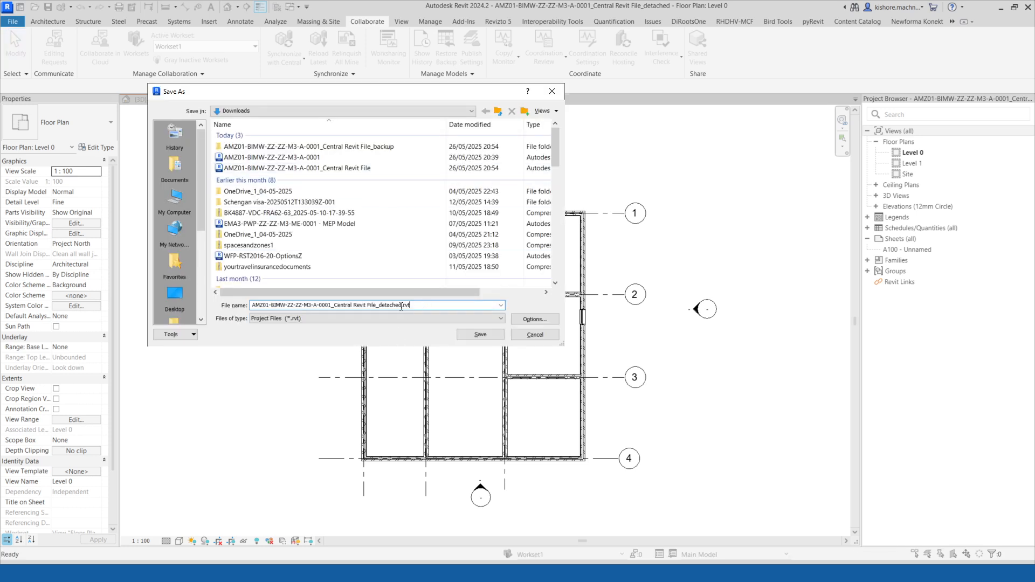
pyautogui.press('BackSpace')
pyautogui.press('BackSpace')
pyautogui.press('BackSpace')
pyautogui.press('BackSpace')
pyautogui.press('BackSpace')
pyautogui.press('BackSpace')
pyautogui.press('BackSpace')
pyautogui.press('BackSpace')
pyautogui.press('BackSpace')
pyautogui.press('BackSpace')
pyautogui.press('BackSpace')
pyautogui.press('BackSpace')
pyautogui.press('BackSpace')
pyautogui.press('BackSpace')
pyautogui.press('BackSpace')
pyautogui.press('BackSpace')
pyautogui.press('BackSpace')
pyautogui.press('BackSpace')
pyautogui.press('BackSpace')
pyautogui.press('BackSpace')
pyautogui.press('BackSpace')
pyautogui.press('BackSpace')
pyautogui.press('BackSpace')
pyautogui.press('BackSpace')
pyautogui.press('BackSpace')
pyautogui.press('BackSpace')
pyautogui.press('BackSpace')
pyautogui.write('Architecture')
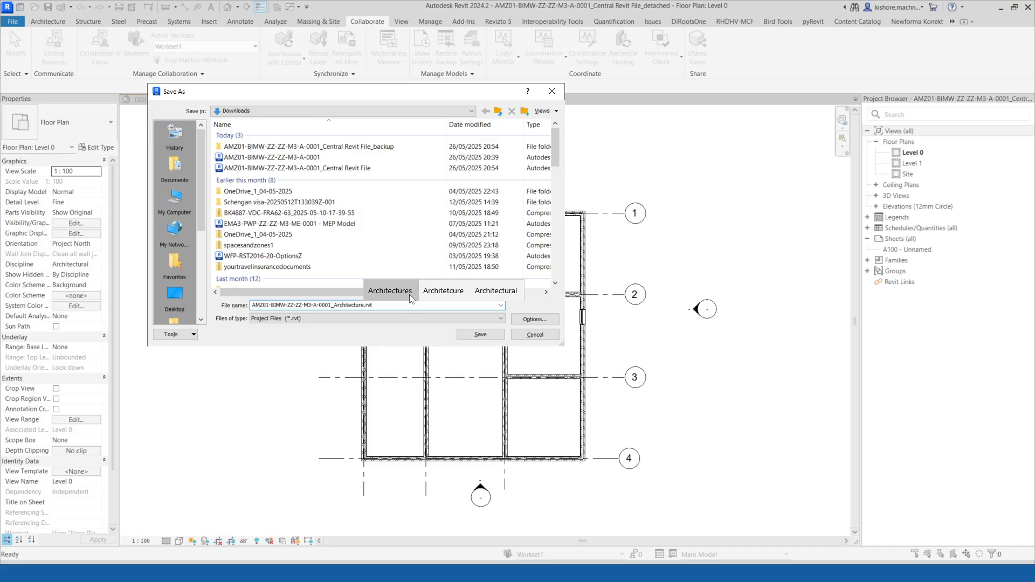
pyautogui.write('_')
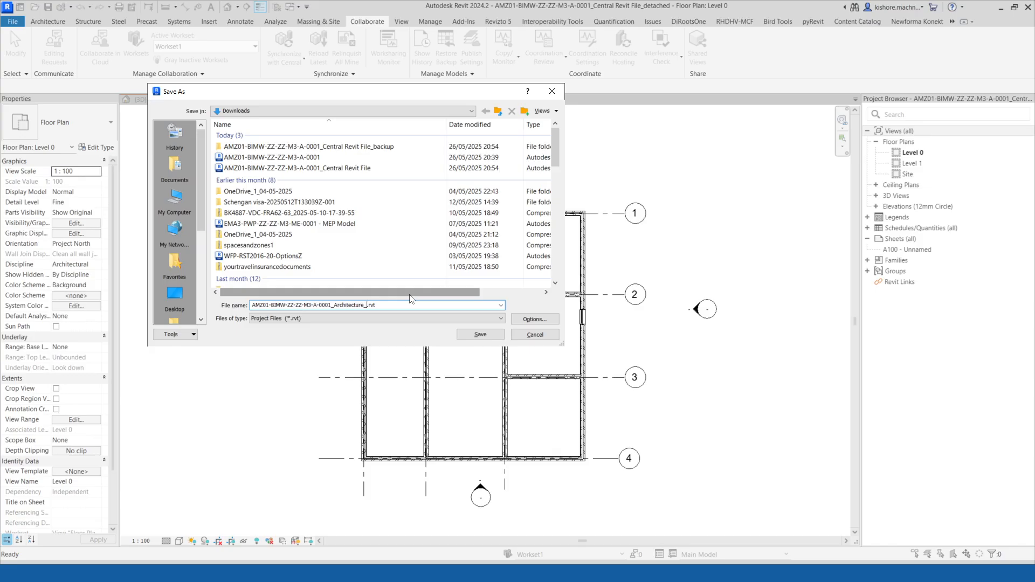
pyautogui.write('20250526')
pyautogui.click(535, 318)
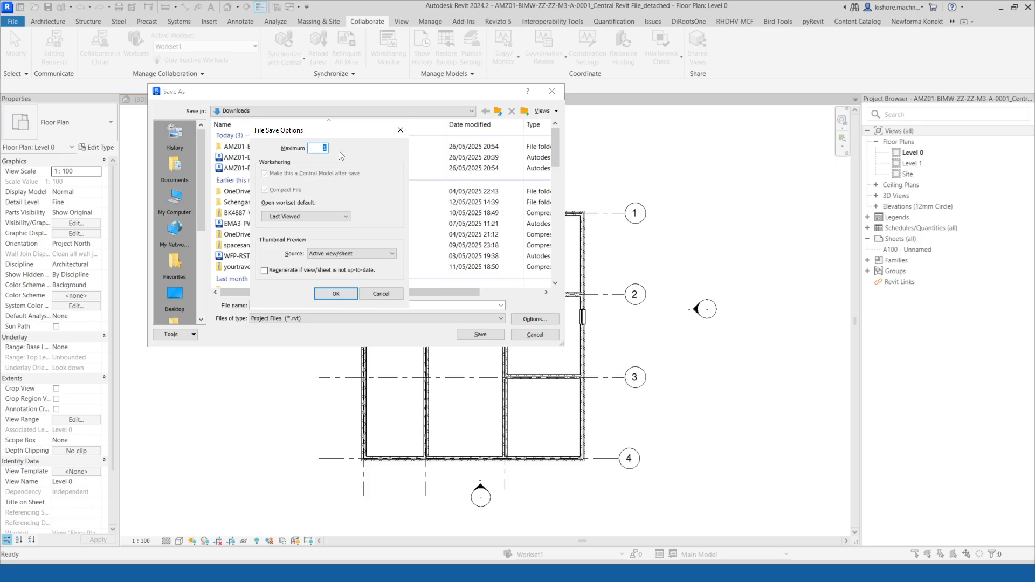
pyautogui.click(335, 293)
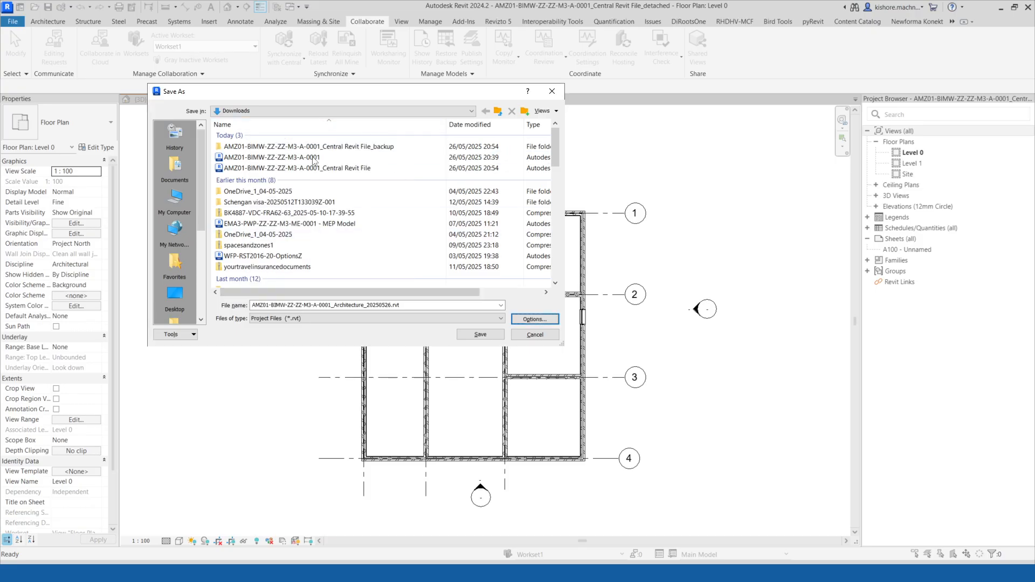
# Create a folder named 20250526 - Architecture model in Downloads and save the detached model into it.
pyautogui.rightClick(346, 206)
pyautogui.moveTo(396, 317)
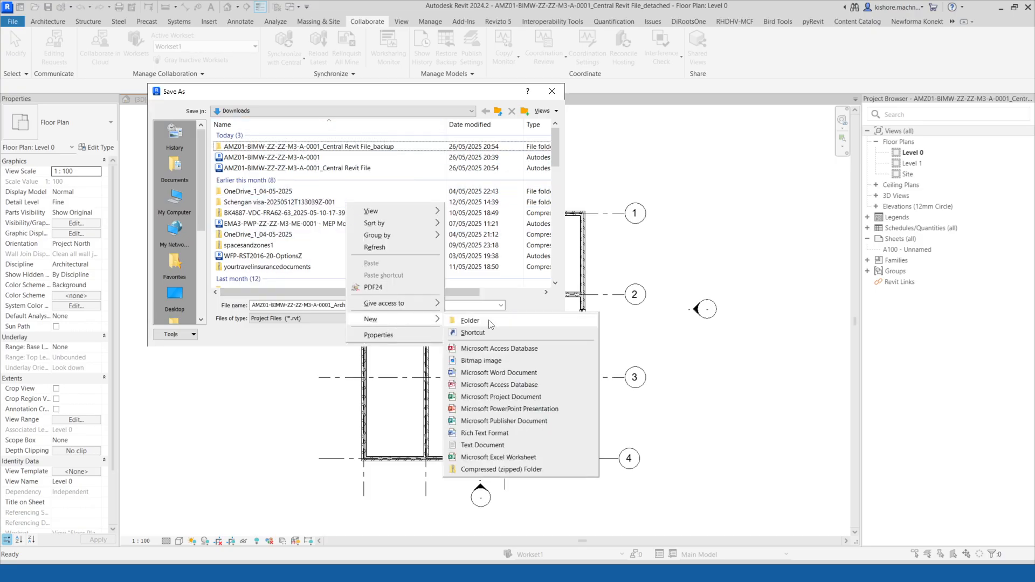
pyautogui.click(517, 318)
pyautogui.write('2025')
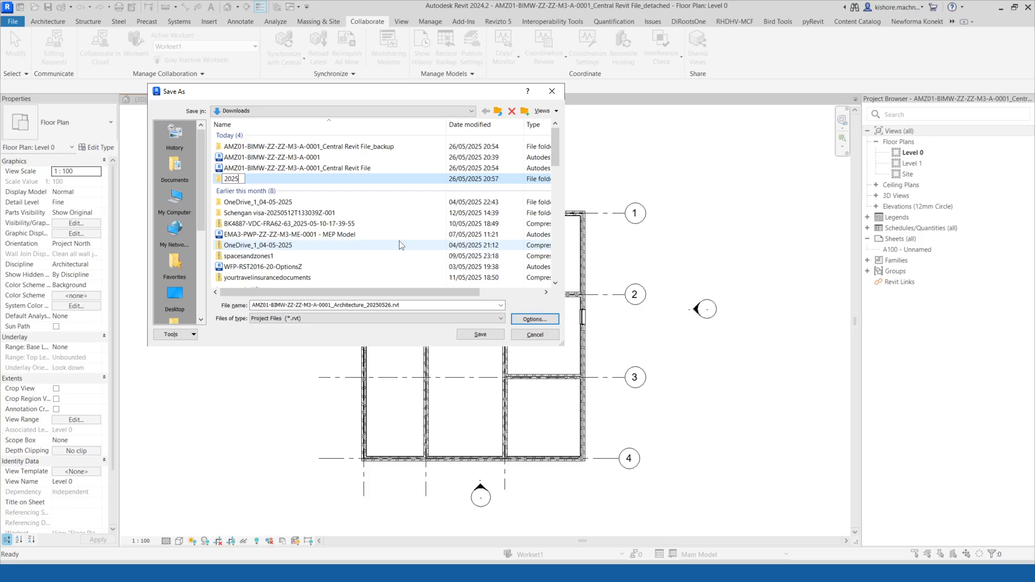
pyautogui.write('0526 - Architecture mjod')
pyautogui.press('BackSpace')
pyautogui.press('BackSpace')
pyautogui.press('BackSpace')
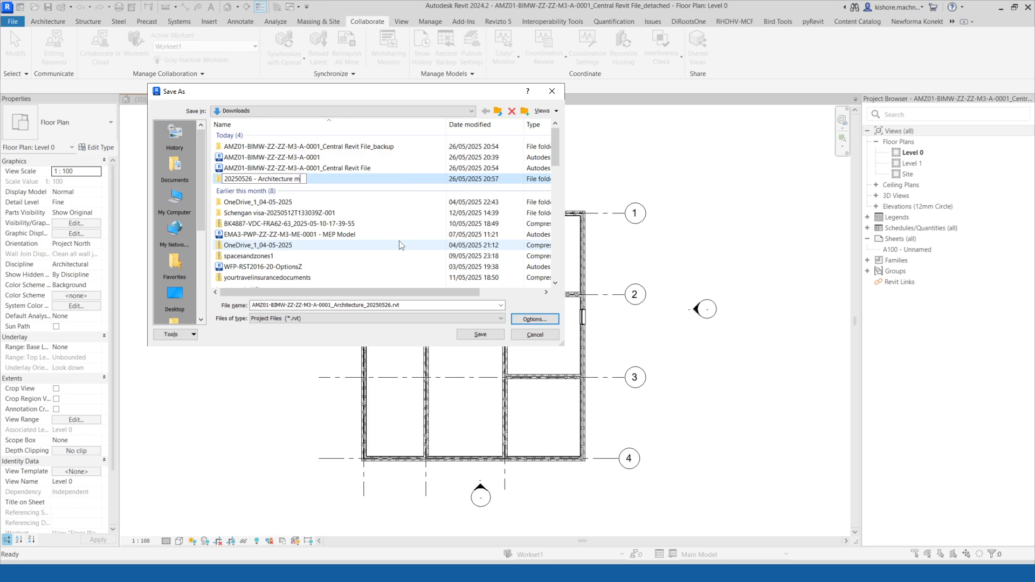
pyautogui.write('odel shared w')
pyautogui.press('BackSpace')
pyautogui.press('BackSpace')
pyautogui.press('BackSpace')
pyautogui.press('BackSpace')
pyautogui.press('BackSpace')
pyautogui.press('BackSpace')
pyautogui.press('BackSpace')
pyautogui.press('BackSpace')
pyautogui.press('BackSpace')
pyautogui.press('Return')
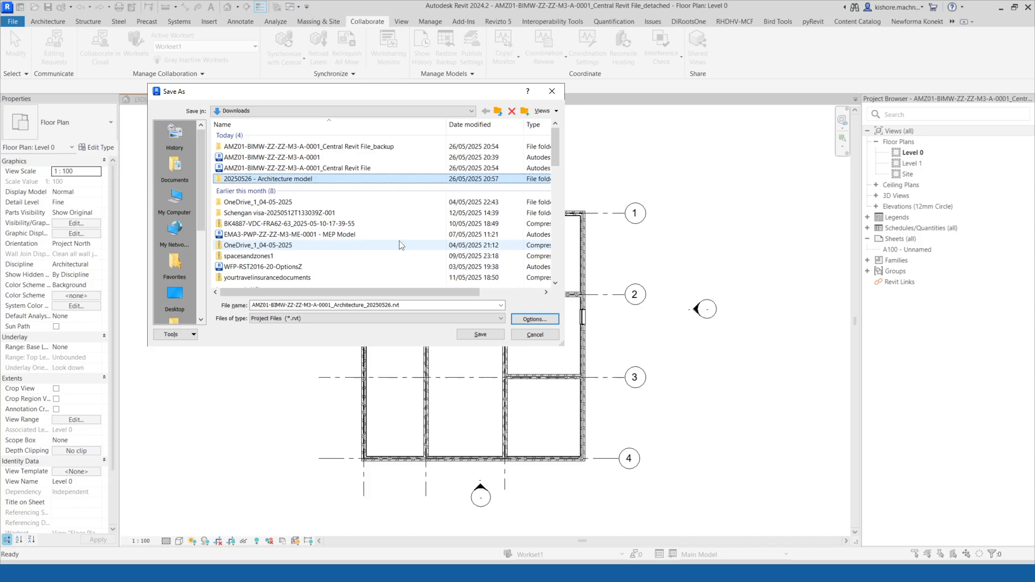
pyautogui.doubleClick(267, 179)
pyautogui.click(480, 335)
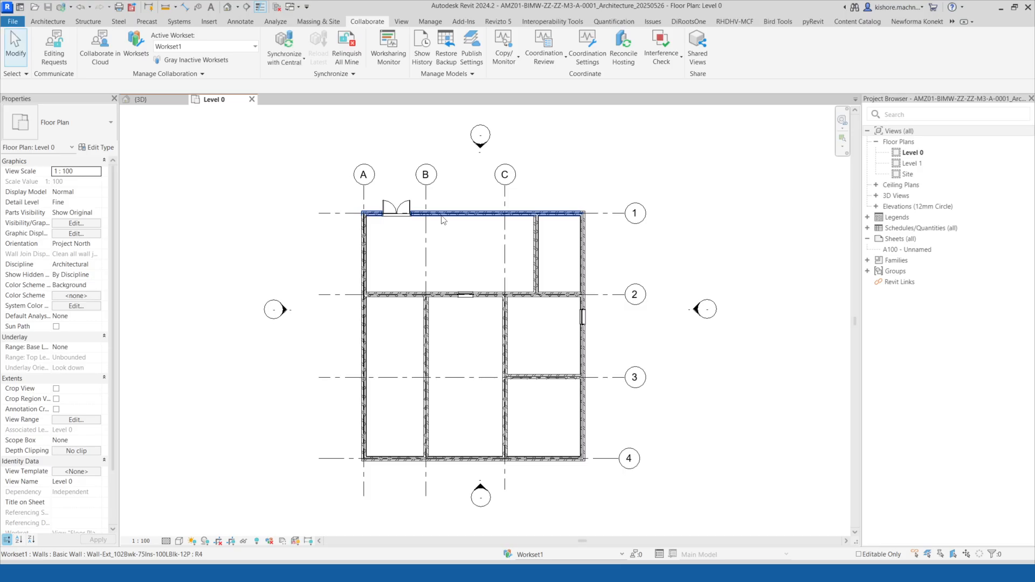
# Close the Level 0 plan and 3D view of the saved detached model.
pyautogui.scroll(-3, 324, 170)
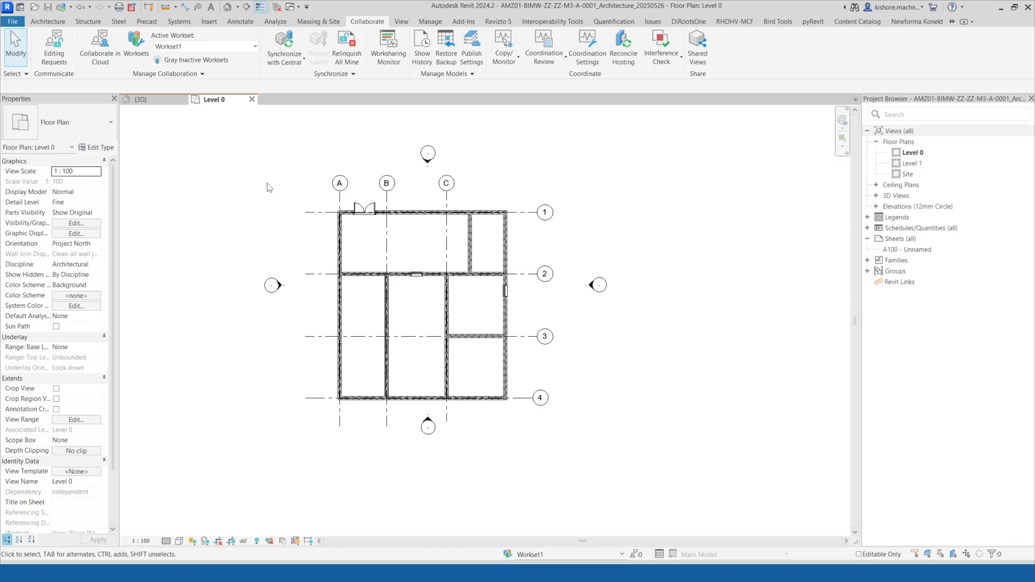
pyautogui.moveTo(218, 225); pyautogui.dragTo(223, 235, button='middle')
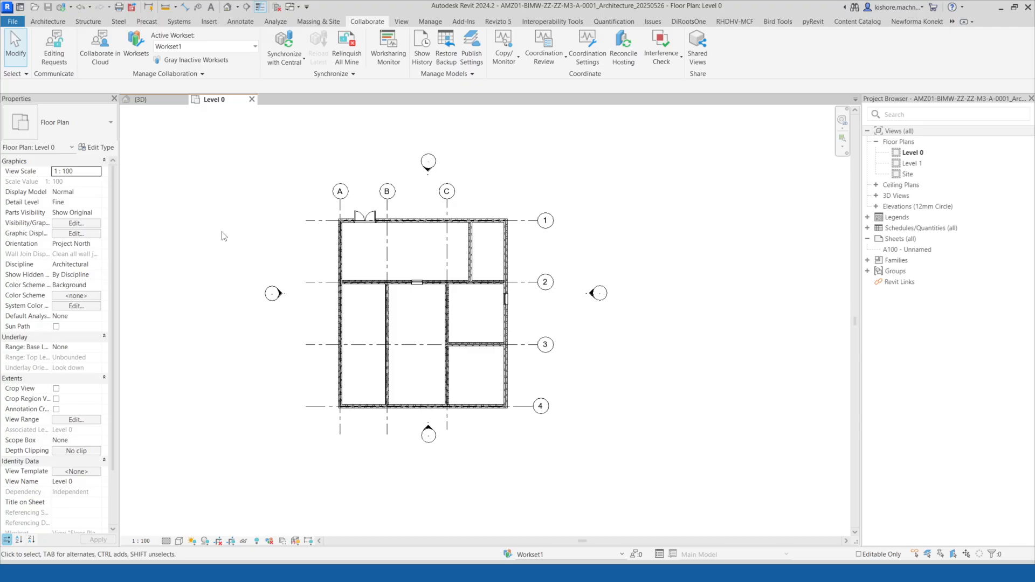
pyautogui.moveTo(270, 191); pyautogui.dragTo(259, 187, button='middle')
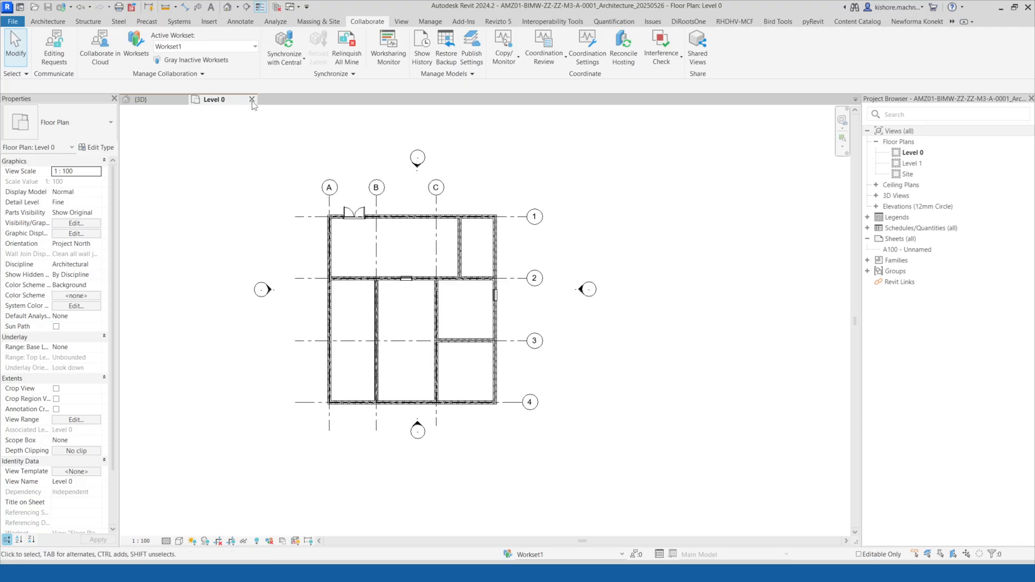
pyautogui.click(252, 99)
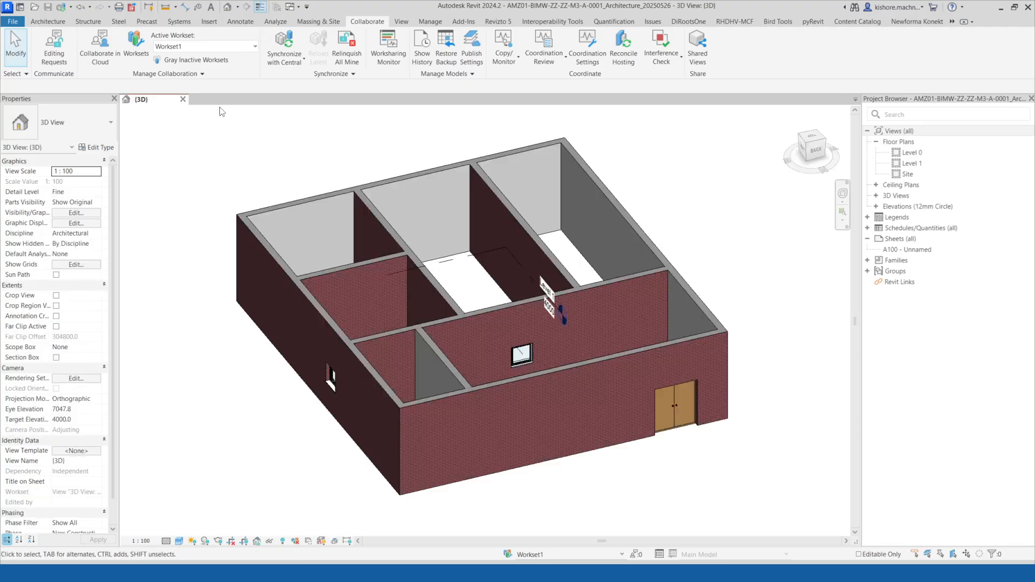
pyautogui.click(185, 99)
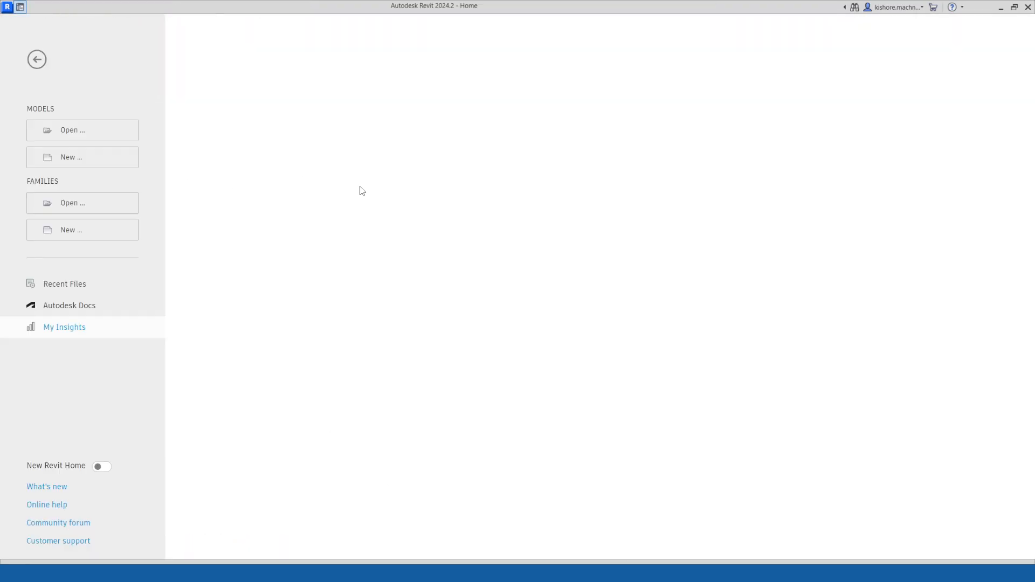
# Open the non-workshared AMZ01-BIMW-ZZ-ZZ-M3-A-0001 model from the Downloads folder.
pyautogui.click(95, 130)
pyautogui.moveTo(316, 66); pyautogui.dragTo(293, 70)
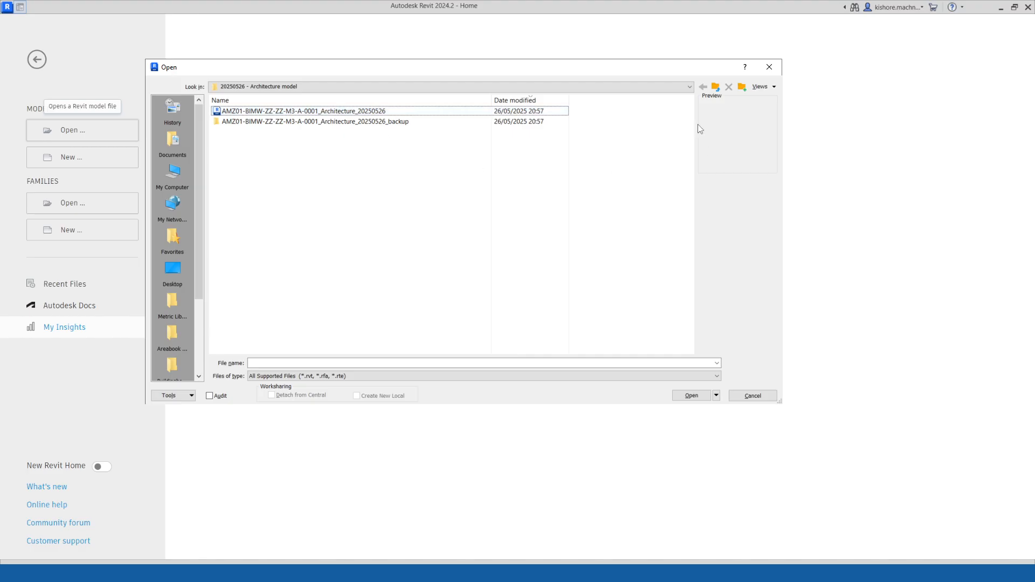
pyautogui.click(716, 88)
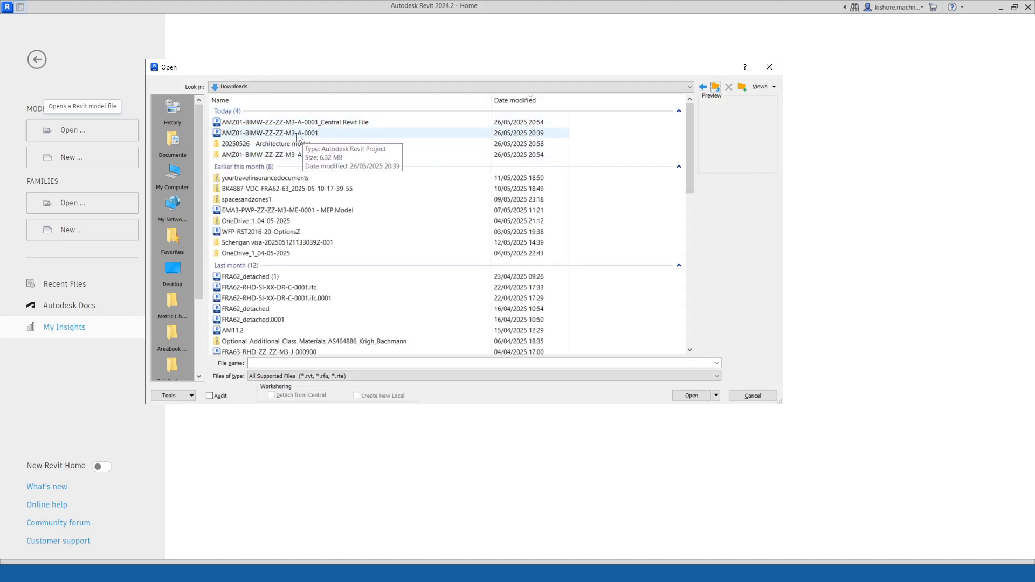
pyautogui.click(298, 137)
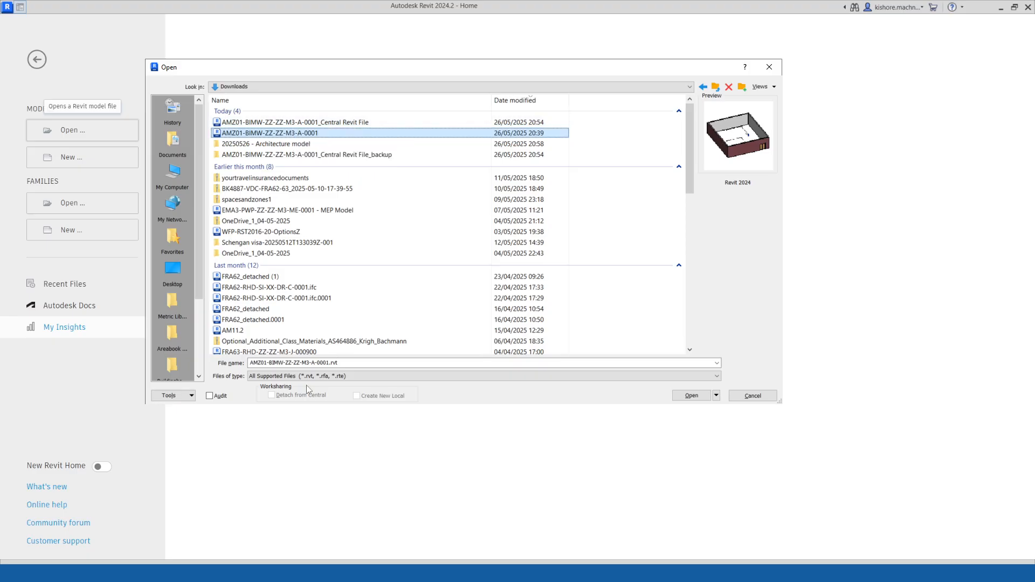
pyautogui.click(692, 397)
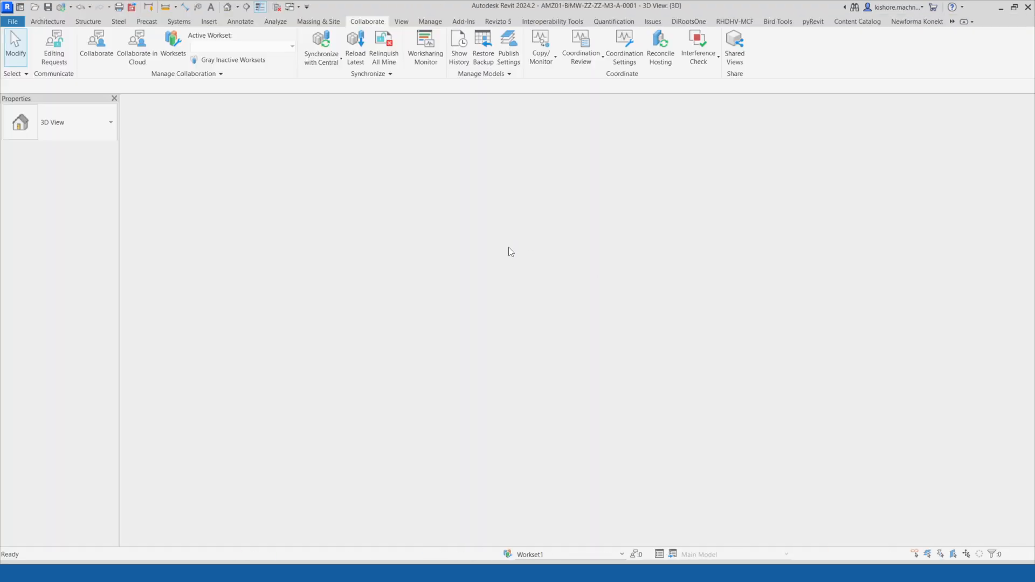
pyautogui.scroll(-3, 517, 296)
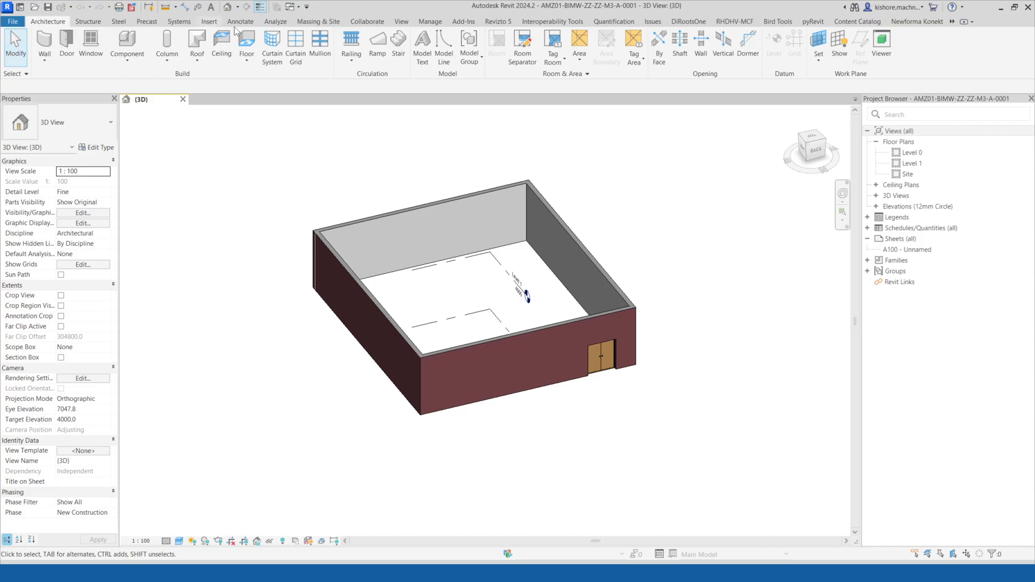
# Enable collaboration on the model, choosing to collaborate in the cloud.
pyautogui.click(371, 21)
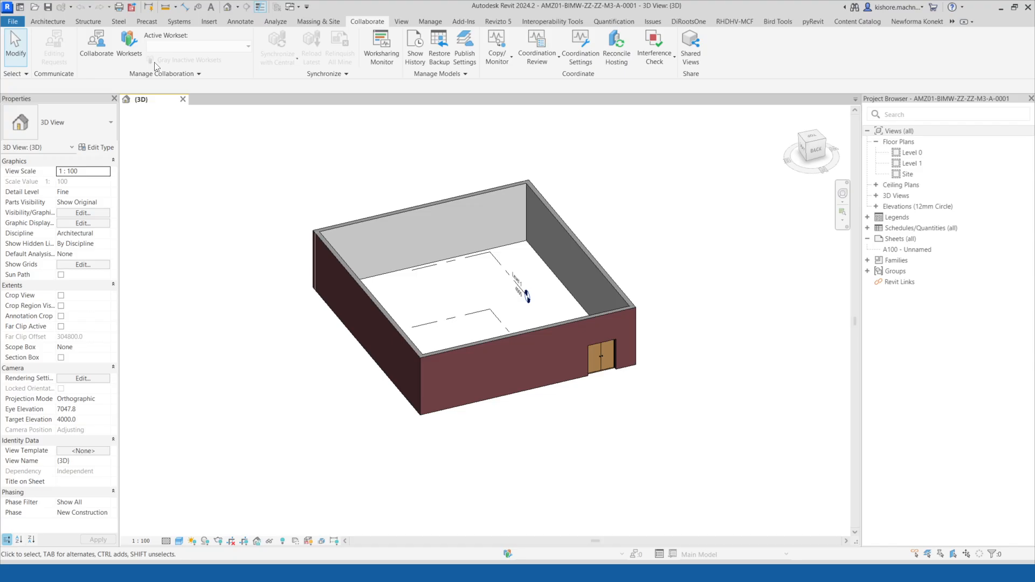
pyautogui.click(108, 50)
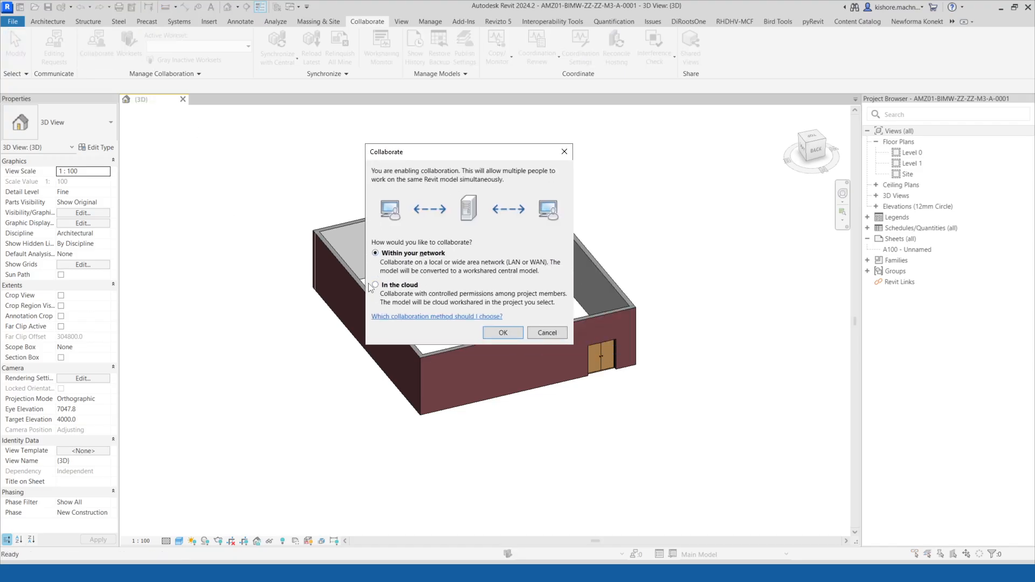
pyautogui.click(374, 285)
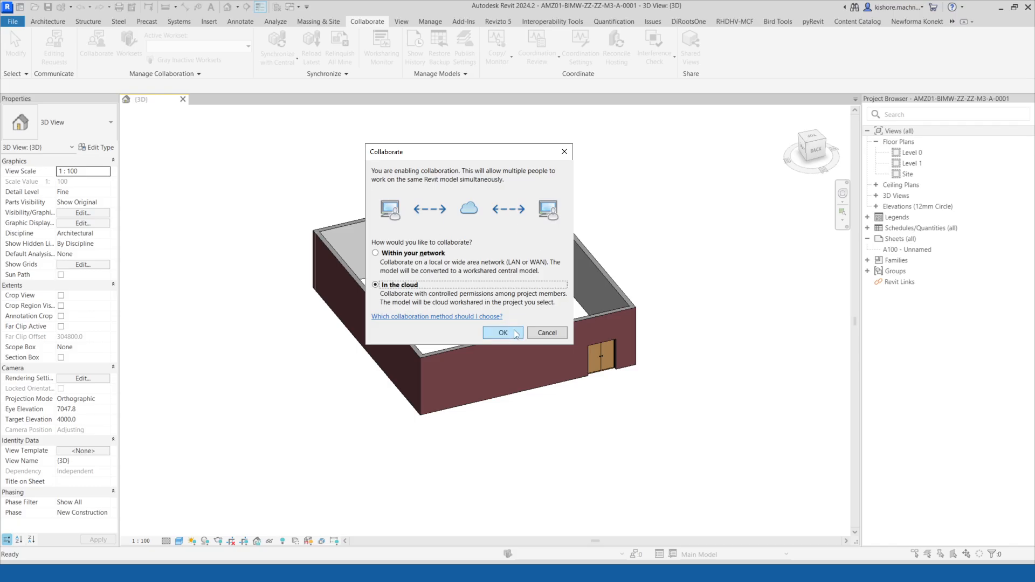
pyautogui.click(504, 334)
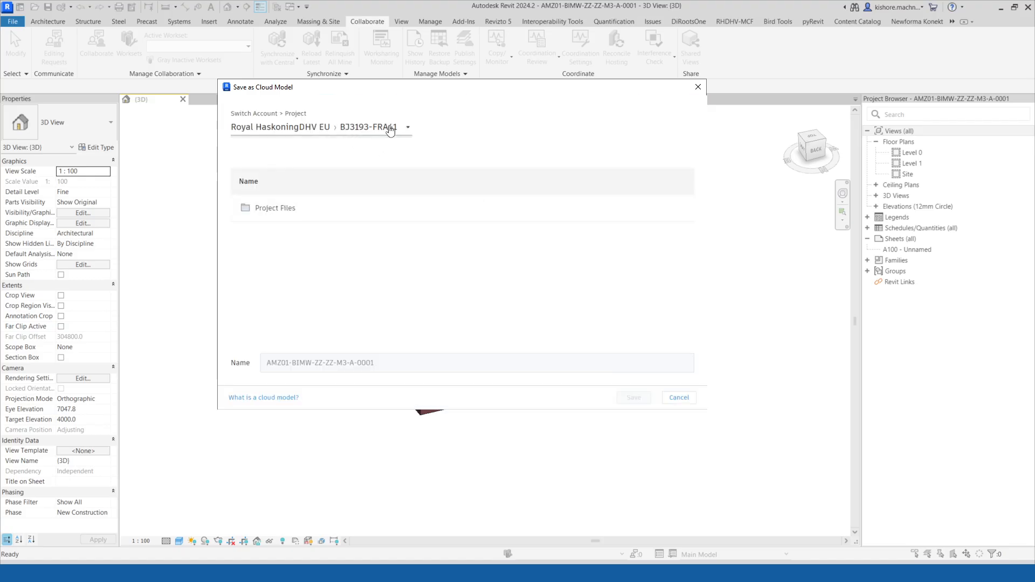
# Switch the cloud save location to the personal account's Construction : Sample Project - Seaport Civic Center project.
pyautogui.click(353, 134)
pyautogui.click(314, 199)
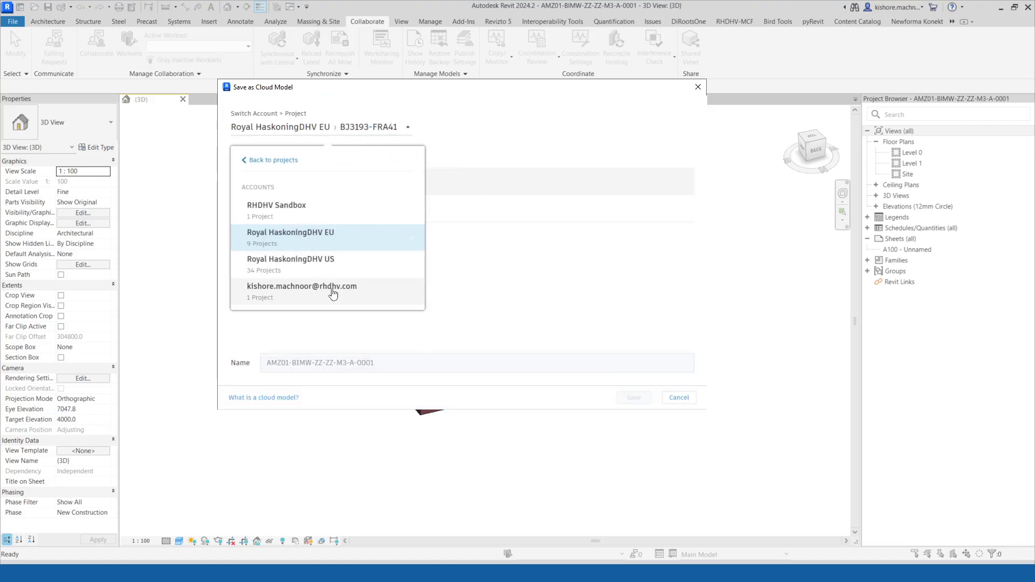
pyautogui.click(312, 290)
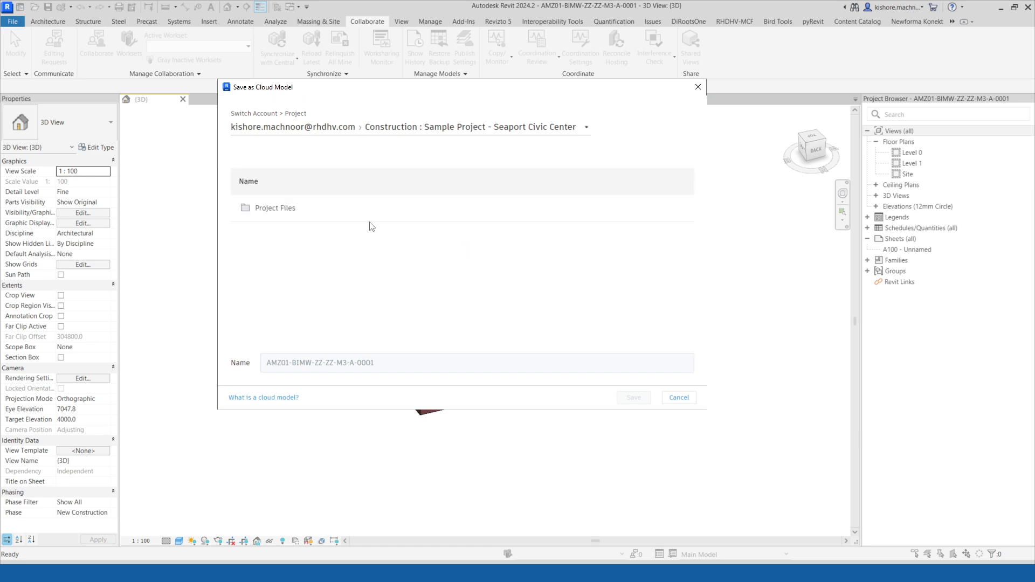
# Save the model as AMZ01-BIMW-ZZ-ZZ-M3-A-0001 in Project Files > 01 WIP Models (SO) (R24) > A-Architecture.
pyautogui.click(280, 212)
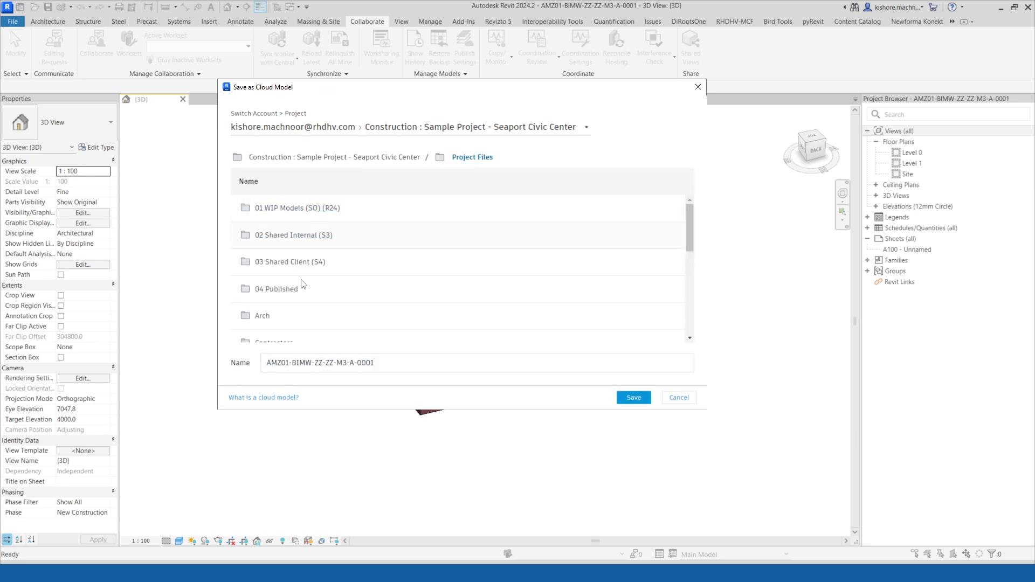
pyautogui.click(296, 213)
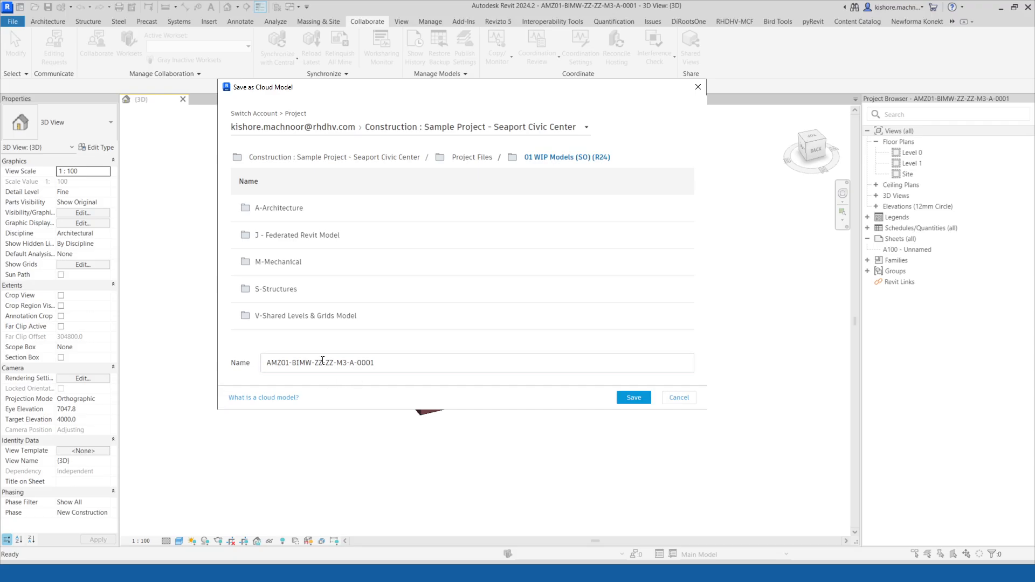
pyautogui.click(283, 213)
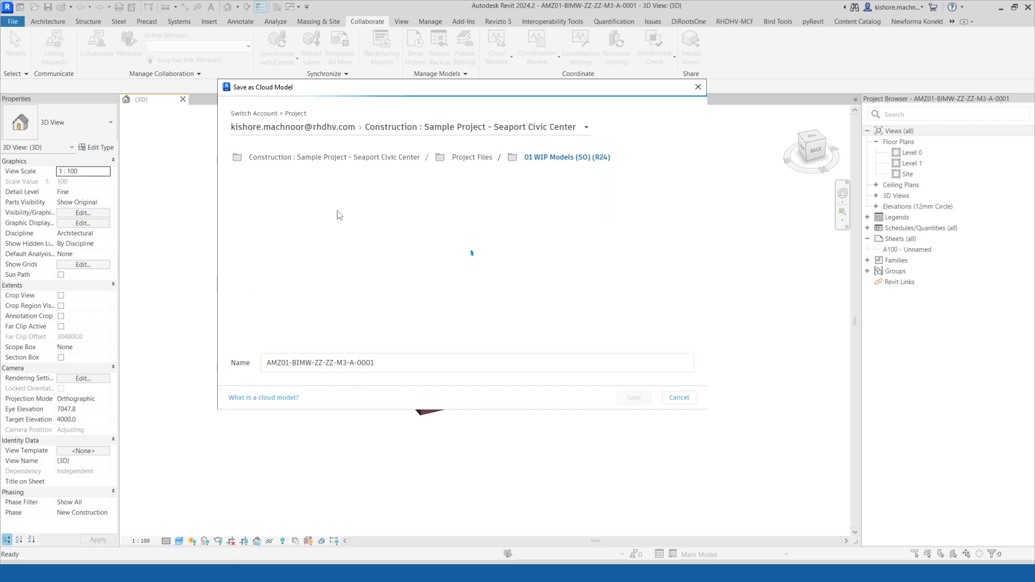
pyautogui.click(391, 362)
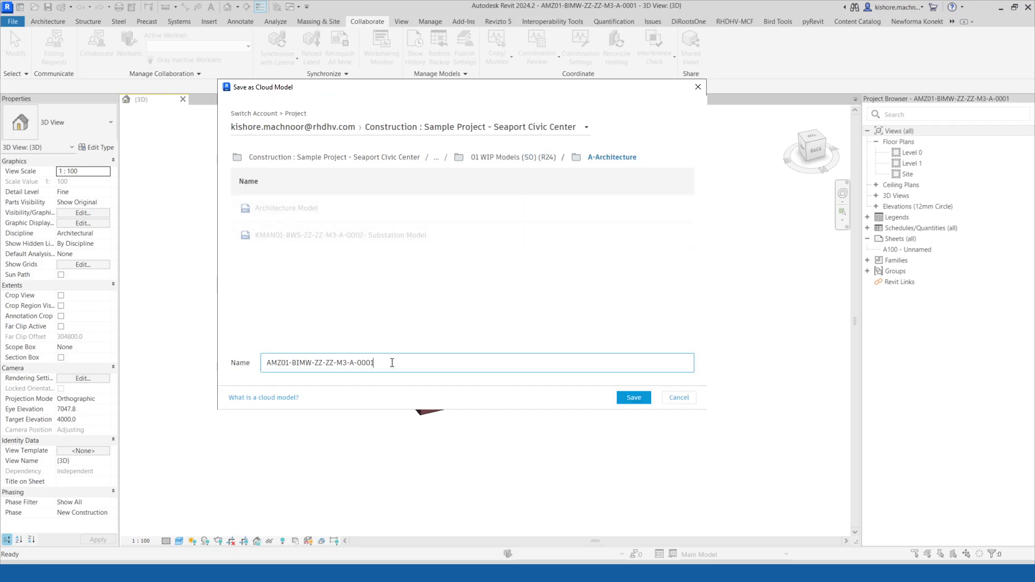
pyautogui.click(634, 399)
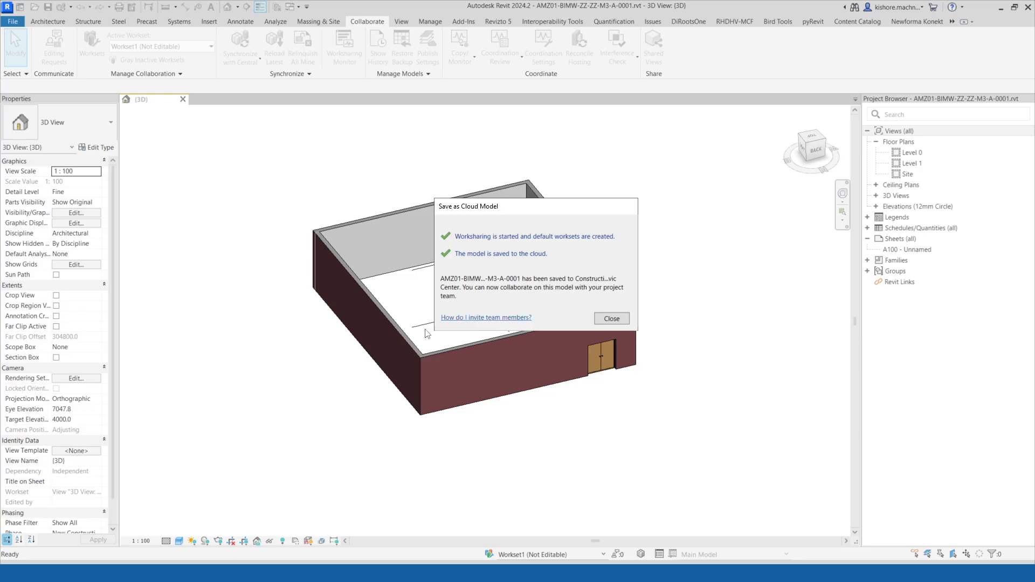
# Read the help page on inviting team members, then close the cloud save confirmation.
pyautogui.click(496, 319)
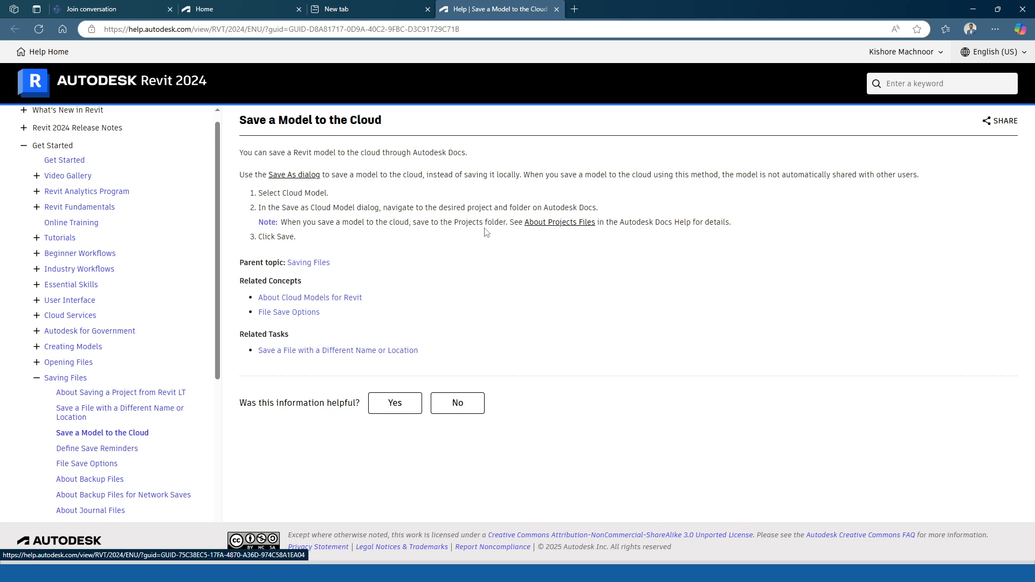
pyautogui.scroll(-1, 142, 428)
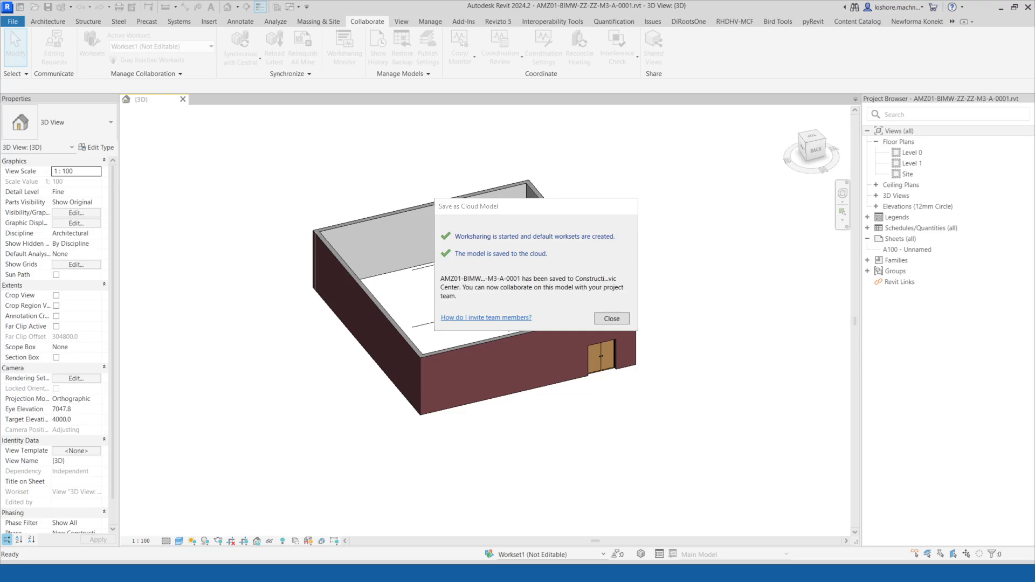
pyautogui.click(605, 320)
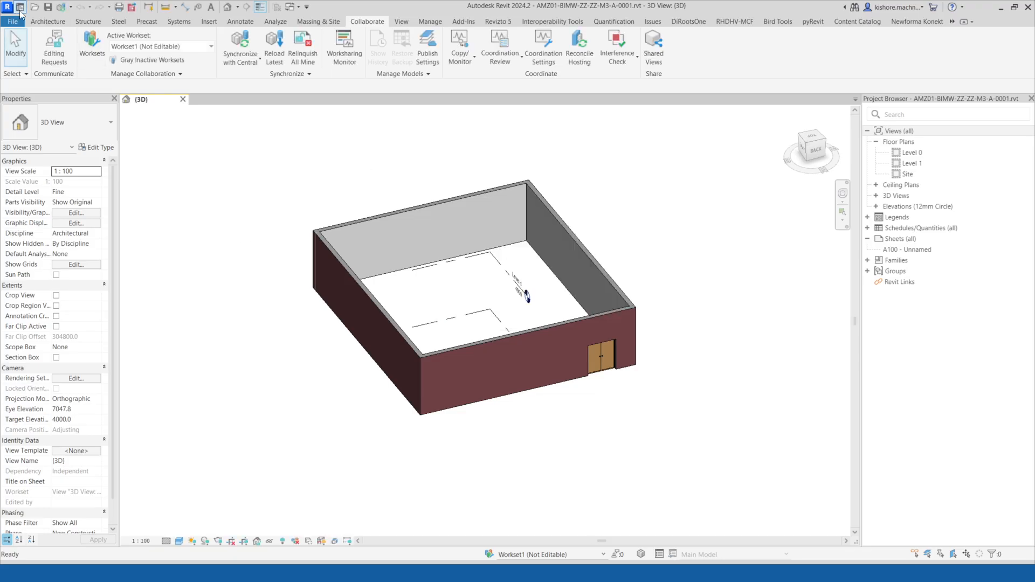
# Open the Construction : Sample Project - Seaport Civic Center project from Autodesk Docs on the home screen and view it online.
pyautogui.click(20, 7)
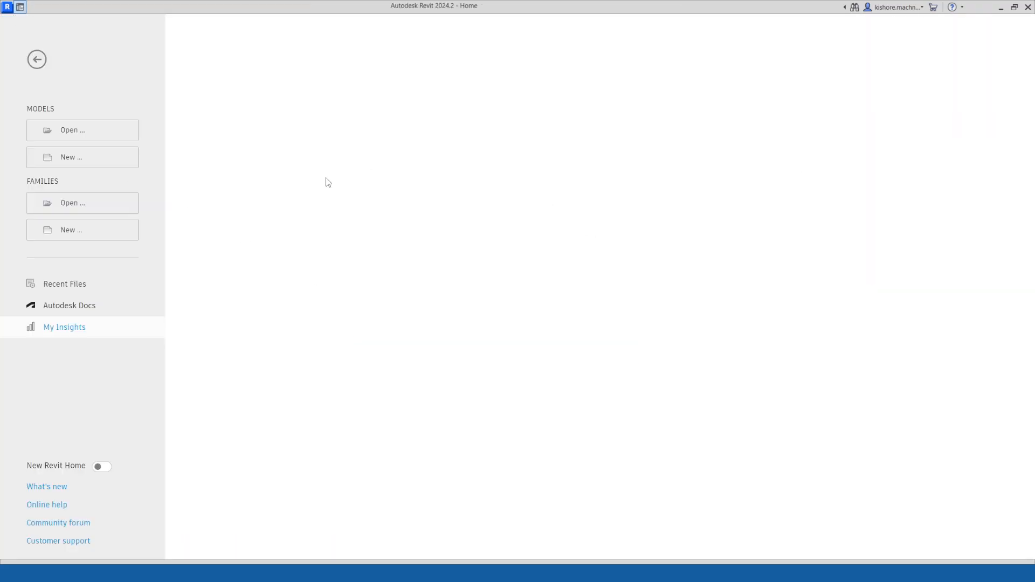
pyautogui.click(93, 314)
pyautogui.click(373, 67)
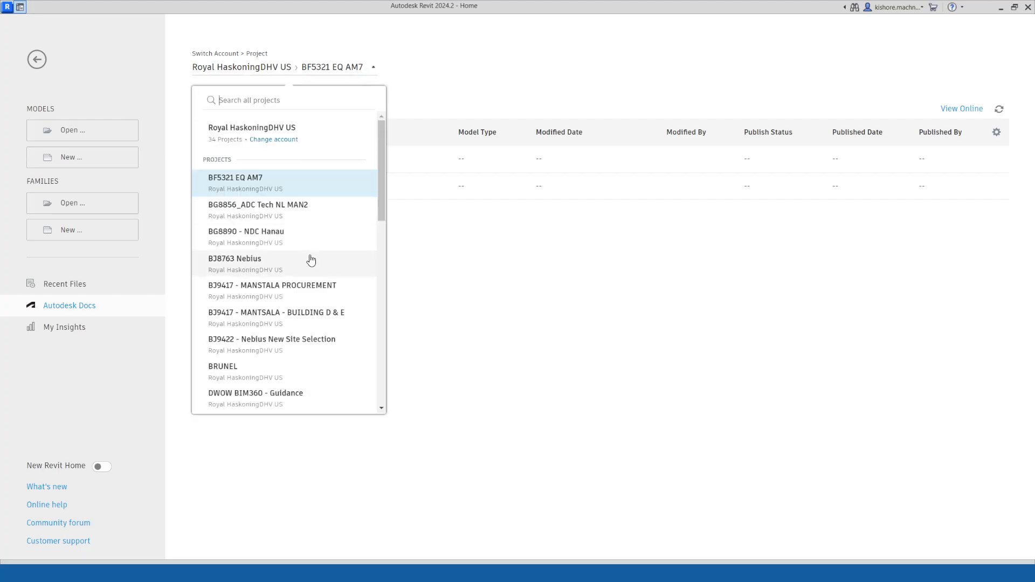
pyautogui.click(274, 140)
pyautogui.click(278, 263)
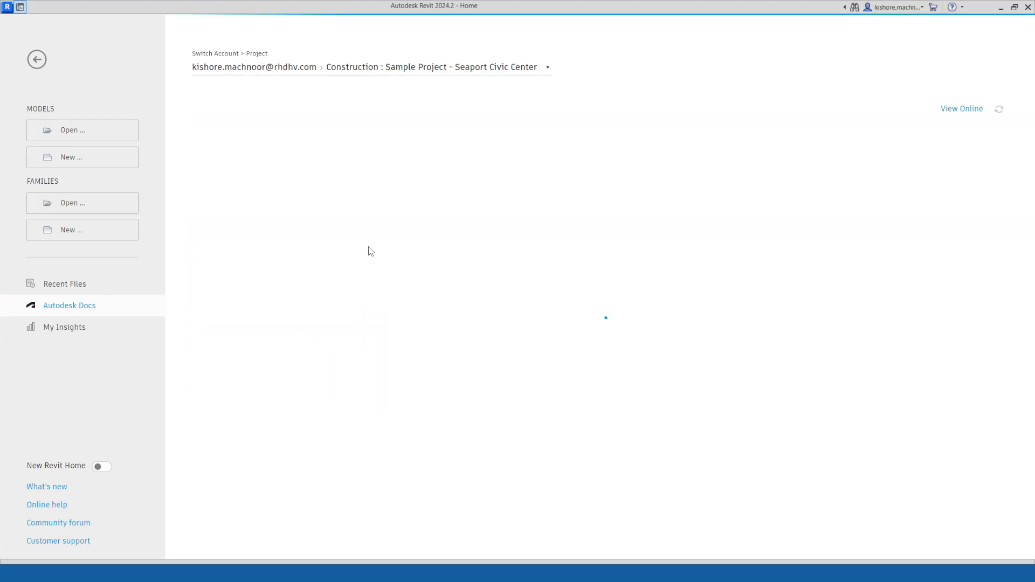
pyautogui.click(966, 112)
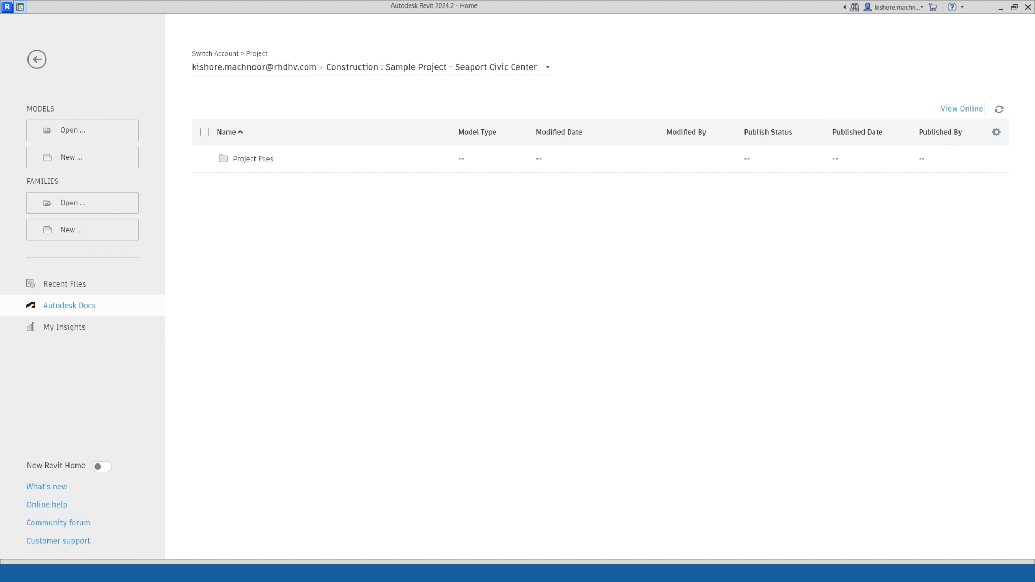
# Browse the Docs project files to the A-Architecture folder inside 01 WIP Models (SO) (R24) and review its files.
pyautogui.moveTo(0, 268); pyautogui.dragTo(526, 251)
pyautogui.click(578, 254)
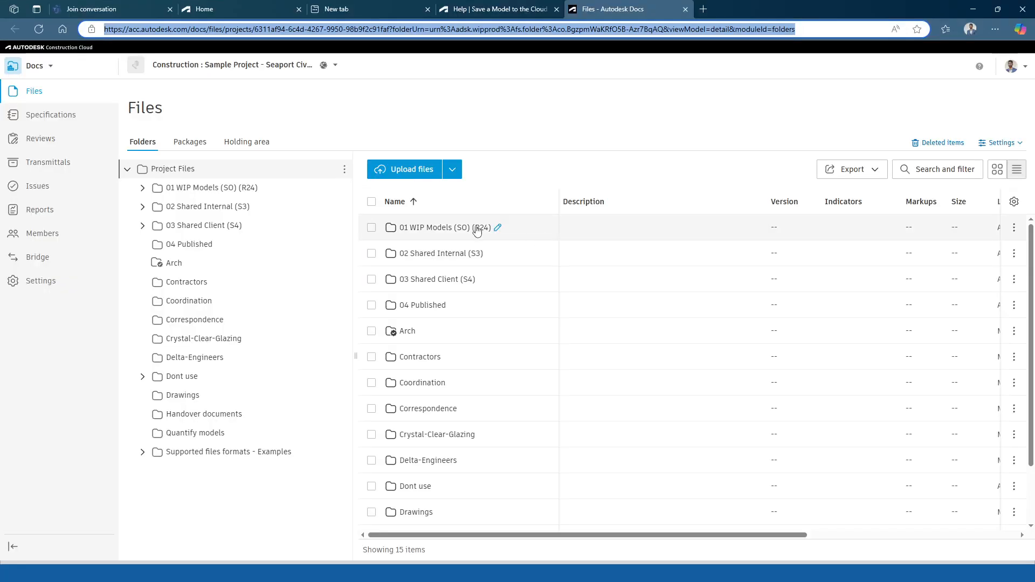
pyautogui.click(441, 231)
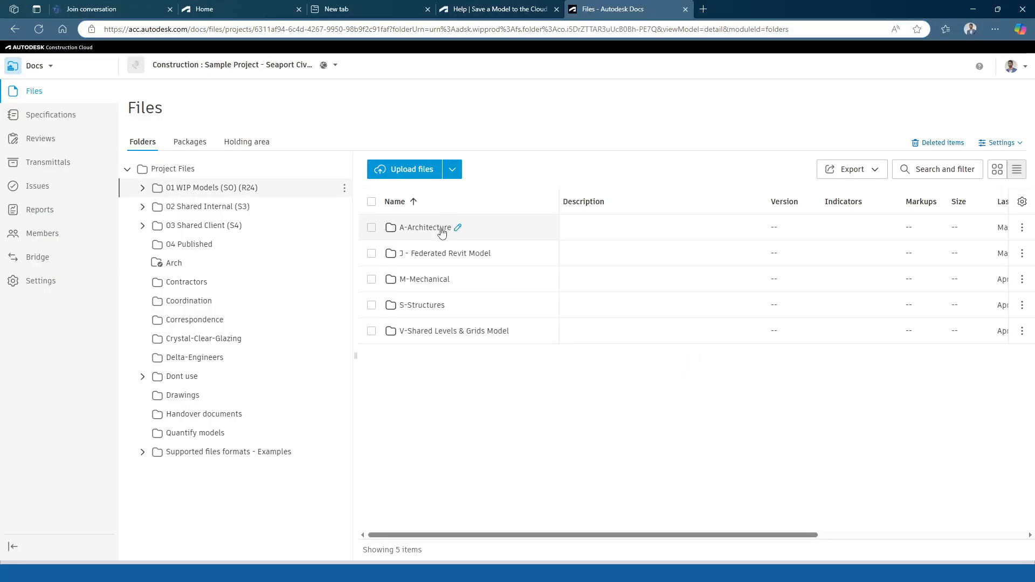
pyautogui.click(442, 230)
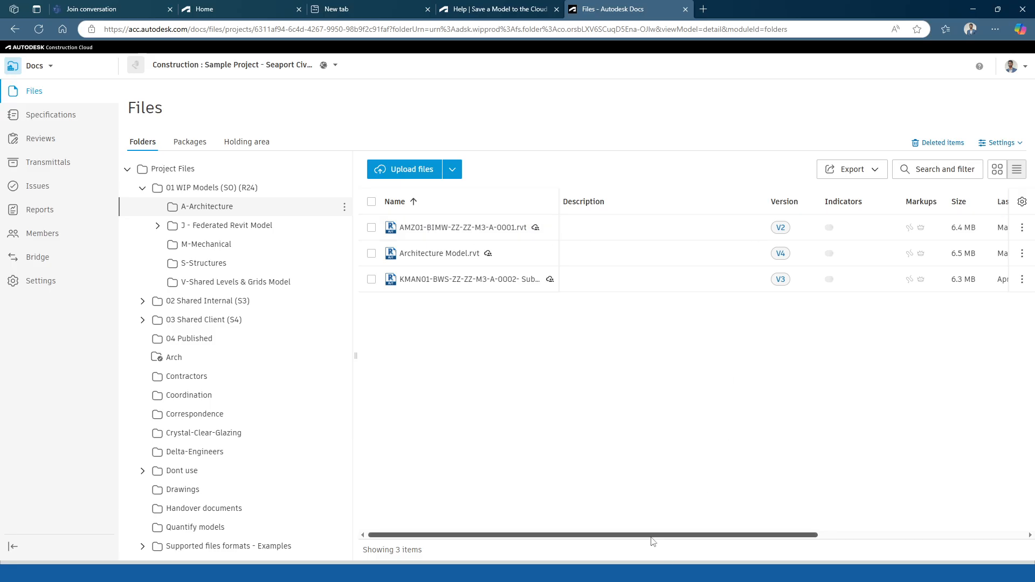
pyautogui.moveTo(652, 537); pyautogui.dragTo(772, 535)
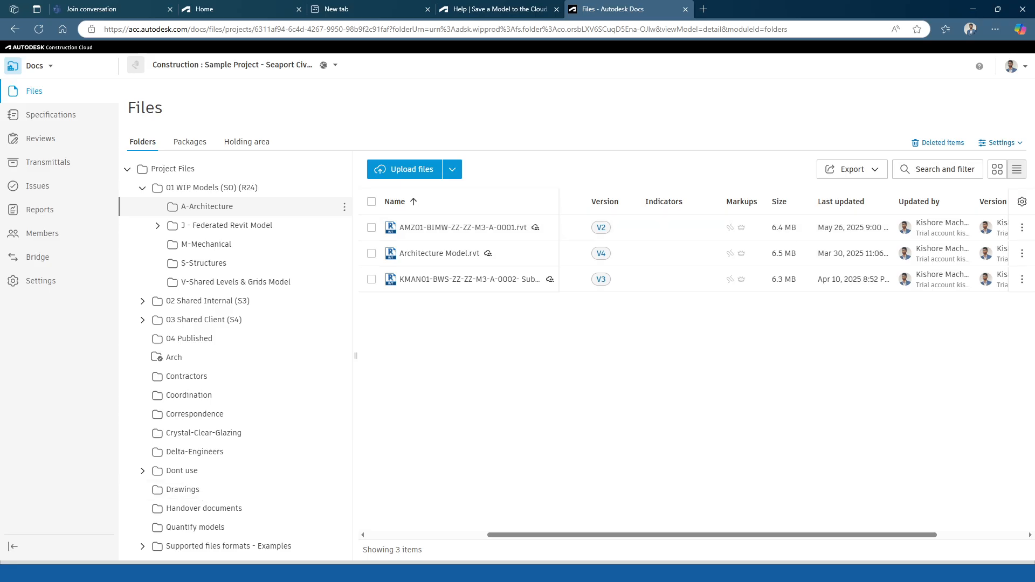
# Open the Downloads folder in a small window placed over the Docs page.
pyautogui.click(197, 572)
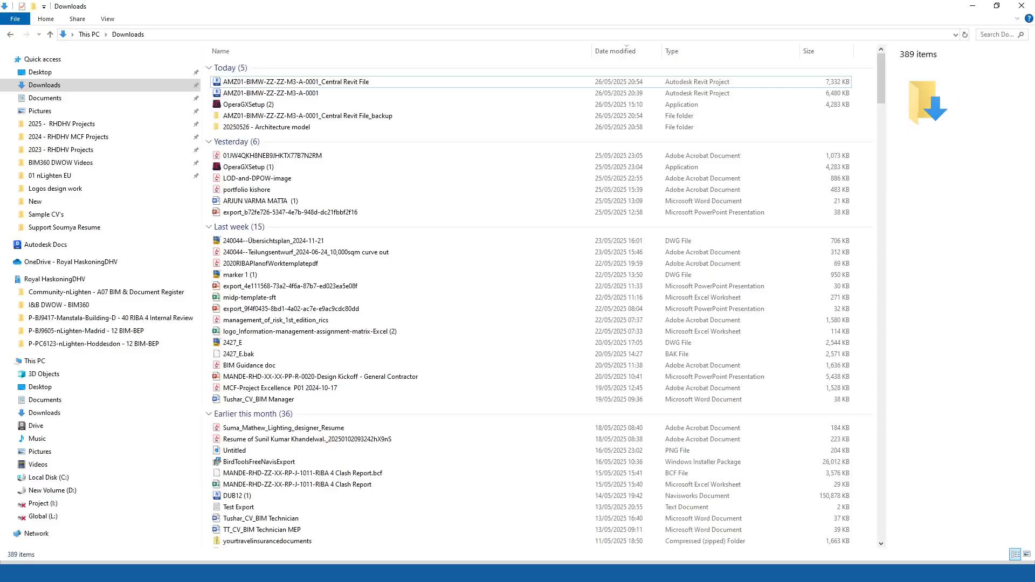
pyautogui.click(997, 7)
pyautogui.moveTo(465, 95); pyautogui.dragTo(328, 85)
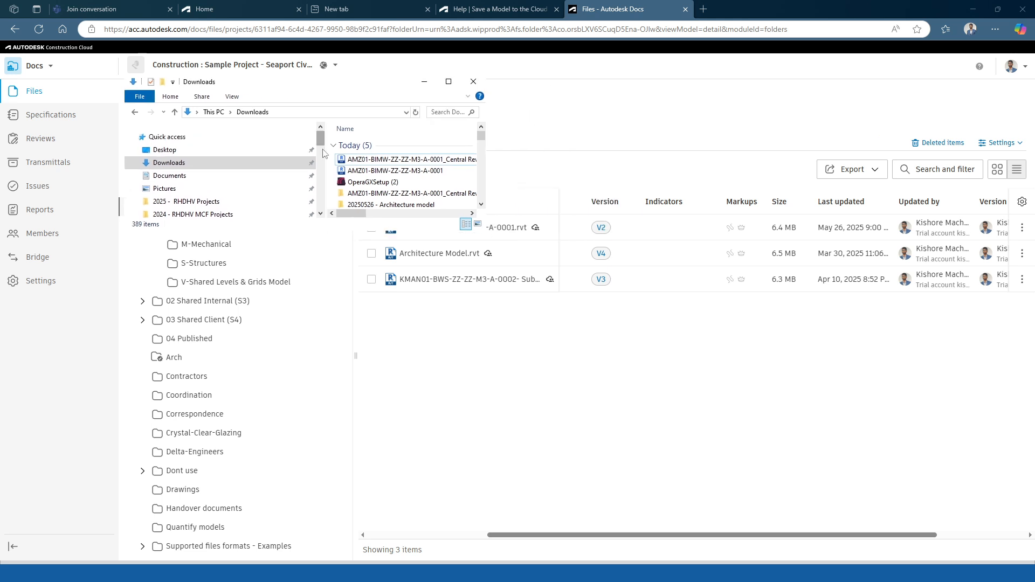
pyautogui.moveTo(323, 153); pyautogui.dragTo(189, 153)
pyautogui.moveTo(298, 96); pyautogui.dragTo(201, 96)
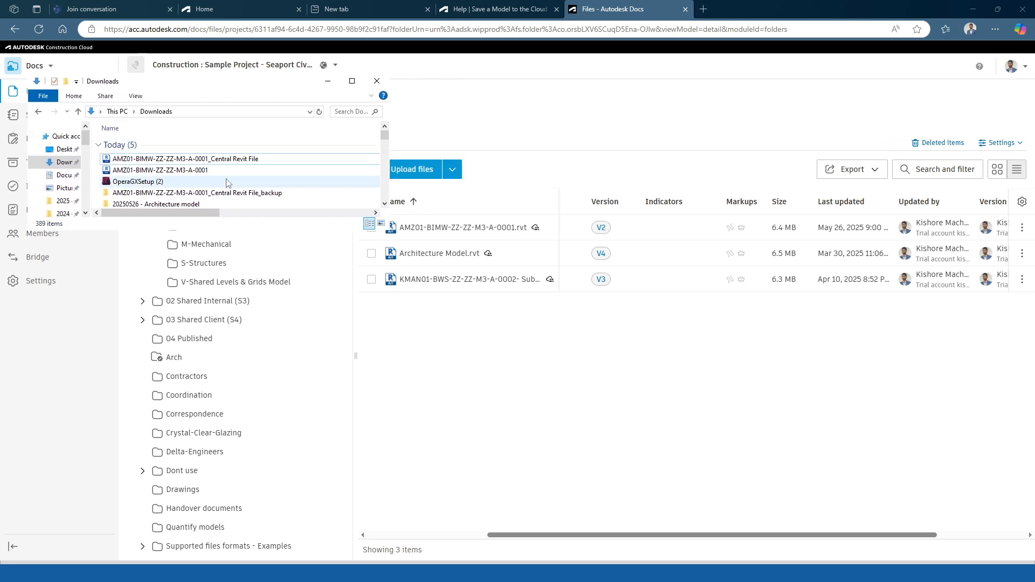
# Rename the non-workshared AMZ01-BIMW-ZZ-ZZ-M3-A-0001 file in Downloads to AMZ01-BIMW-ZZ-ZZ-M3-A-0002.
pyautogui.click(200, 172)
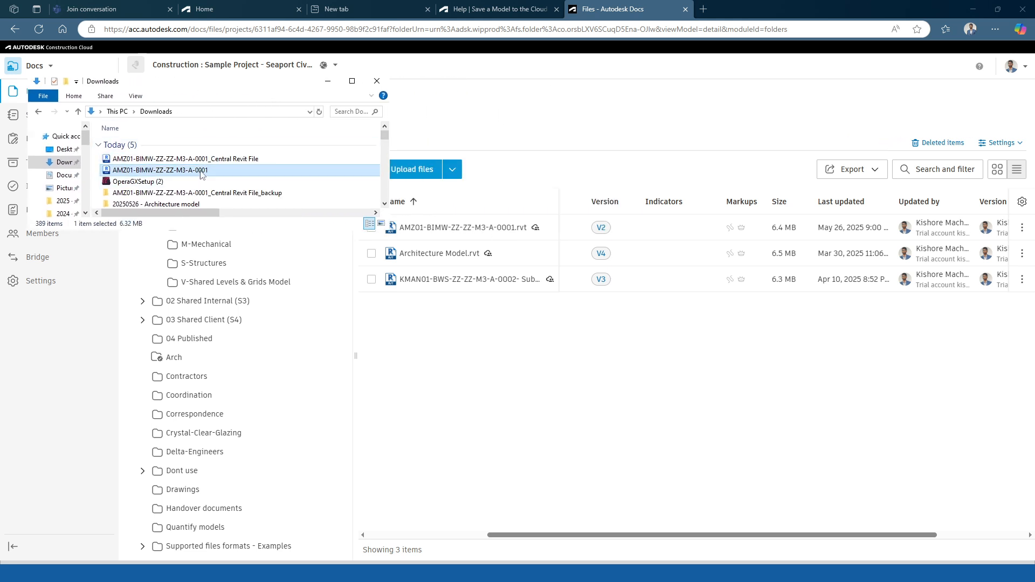
pyautogui.rightClick(201, 172)
pyautogui.click(232, 349)
pyautogui.click(214, 170)
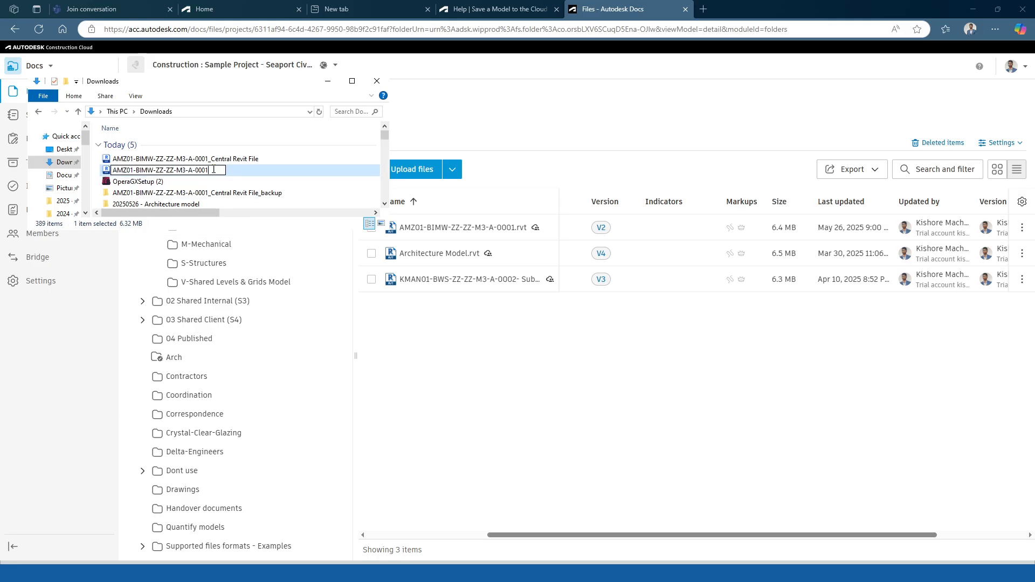
pyautogui.press('BackSpace')
pyautogui.write('2')
pyautogui.press('Return')
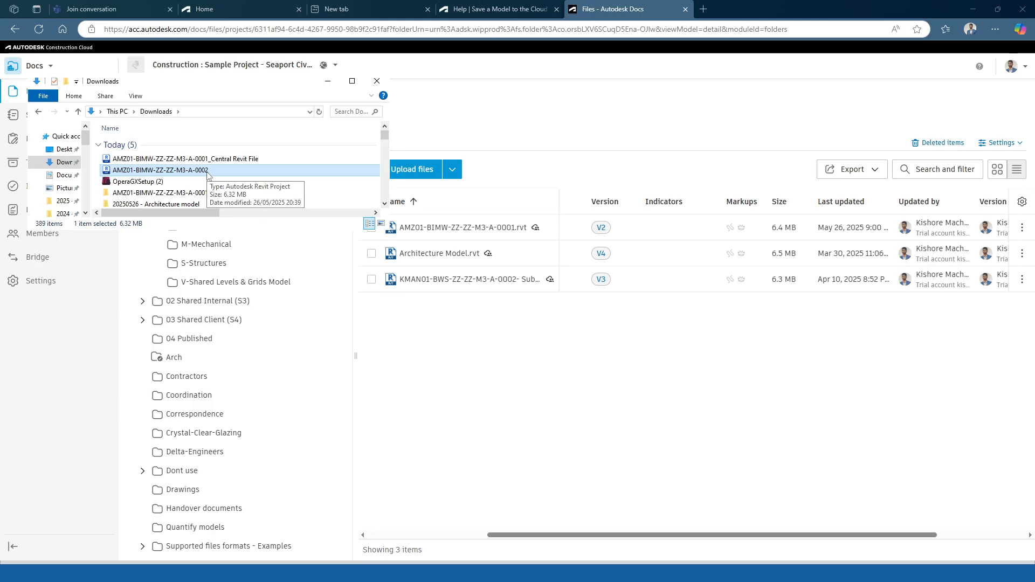
# Upload AMZ01-BIMW-ZZ-ZZ-M3-A-0002 to the A-Architecture folder and give it the description Non workshared Revit Model.
pyautogui.moveTo(208, 174); pyautogui.dragTo(591, 397)
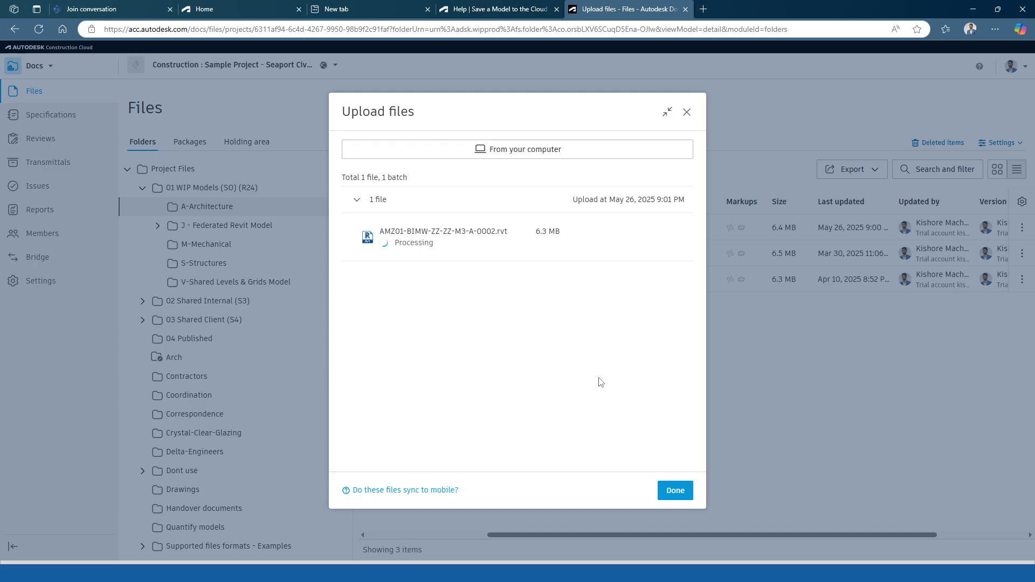
pyautogui.click(682, 495)
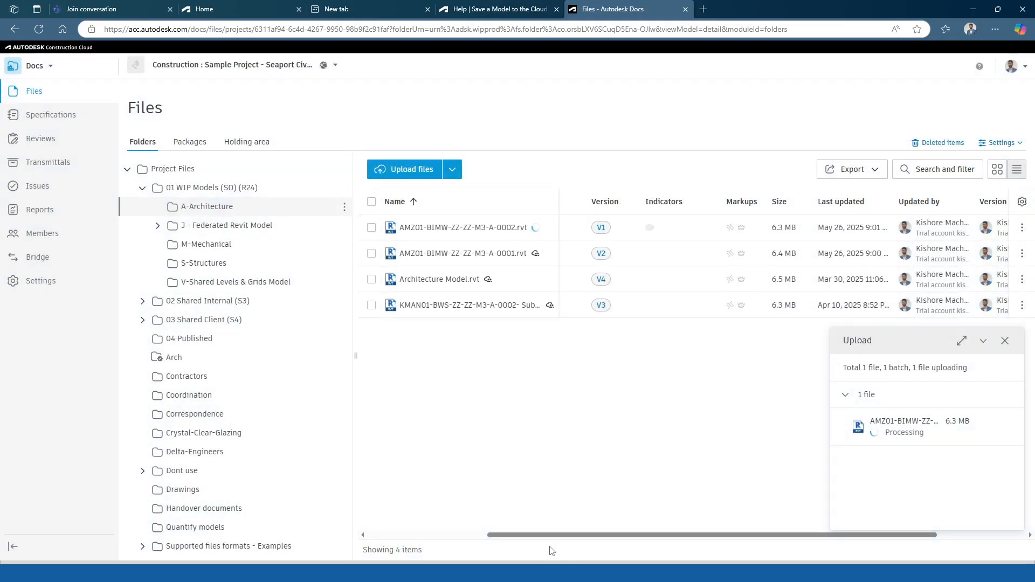
pyautogui.moveTo(552, 535); pyautogui.dragTo(407, 507)
pyautogui.click(755, 227)
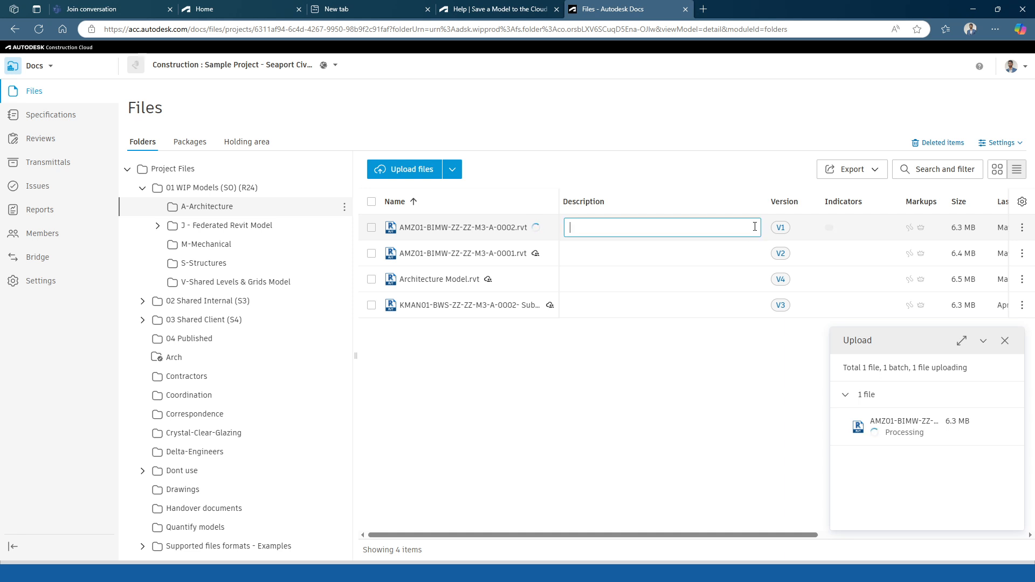
pyautogui.write('N')
pyautogui.press('BackSpace')
pyautogui.write('Non workshared Revit Model')
pyautogui.press('Return')
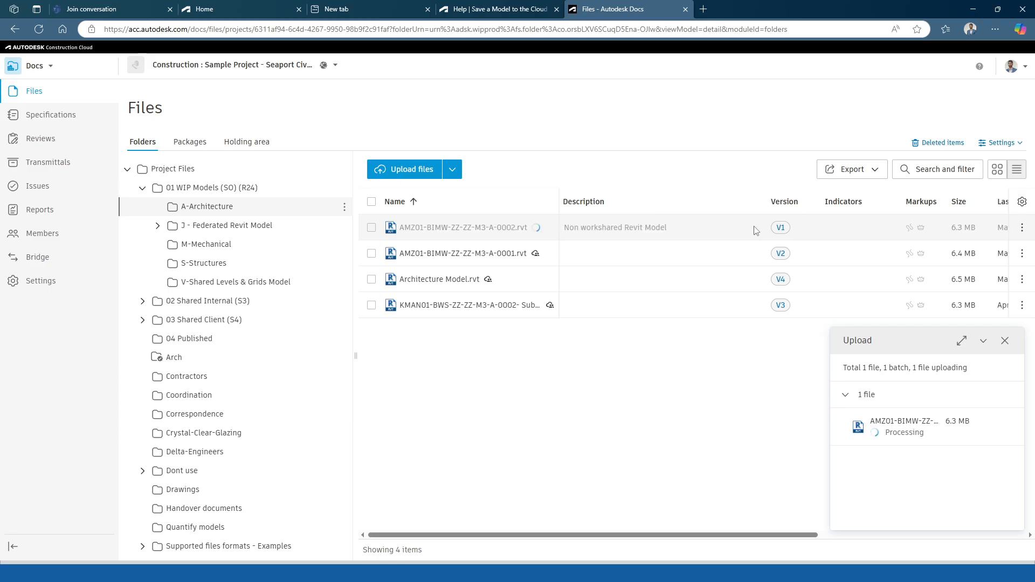
# Give the workshared AMZ01-BIMW-ZZ-ZZ-M3-A-0001 file the description Workshared Revit Model.
pyautogui.click(753, 253)
pyautogui.write('W')
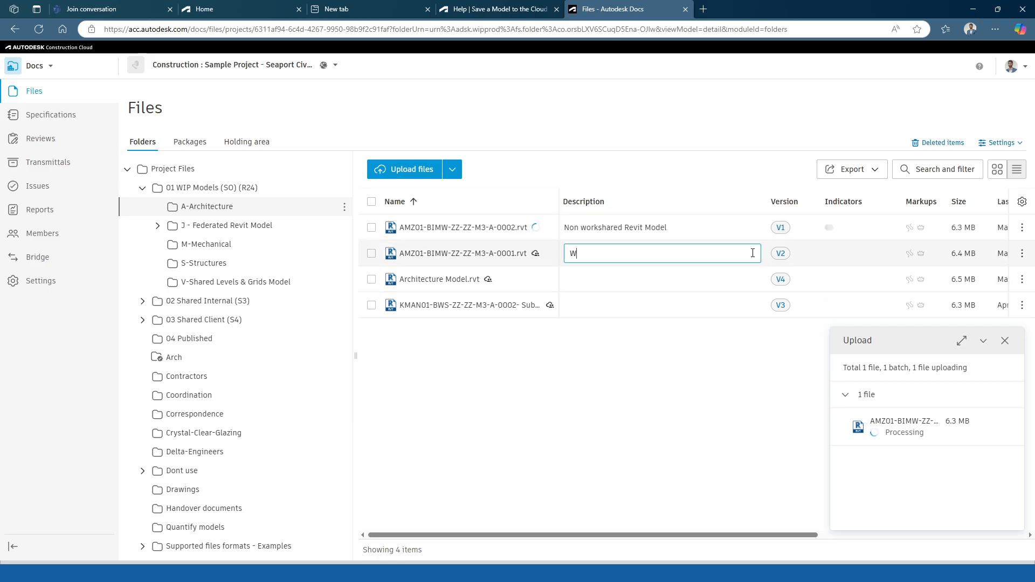
pyautogui.write('or')
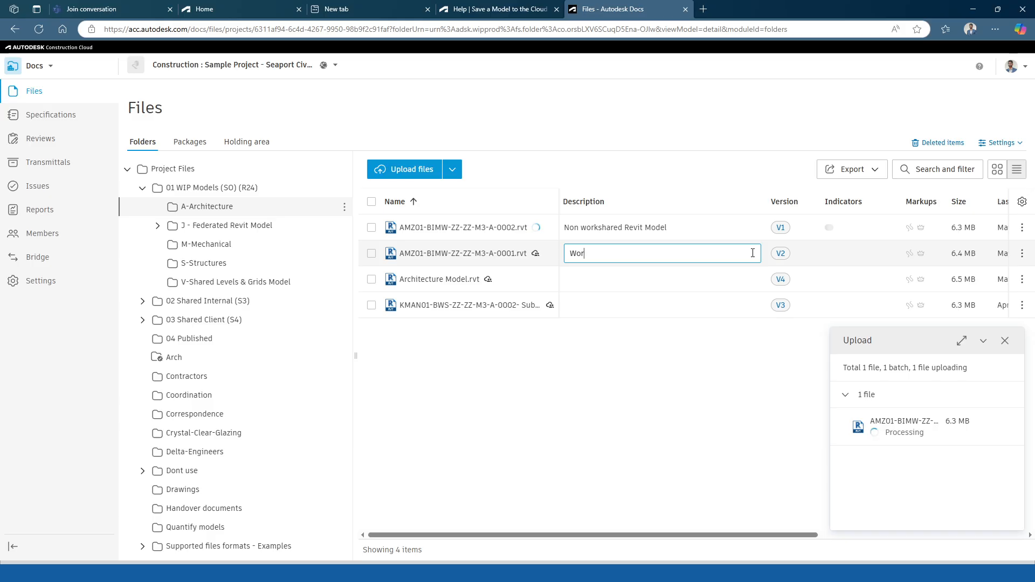
pyautogui.write('kshared Rev')
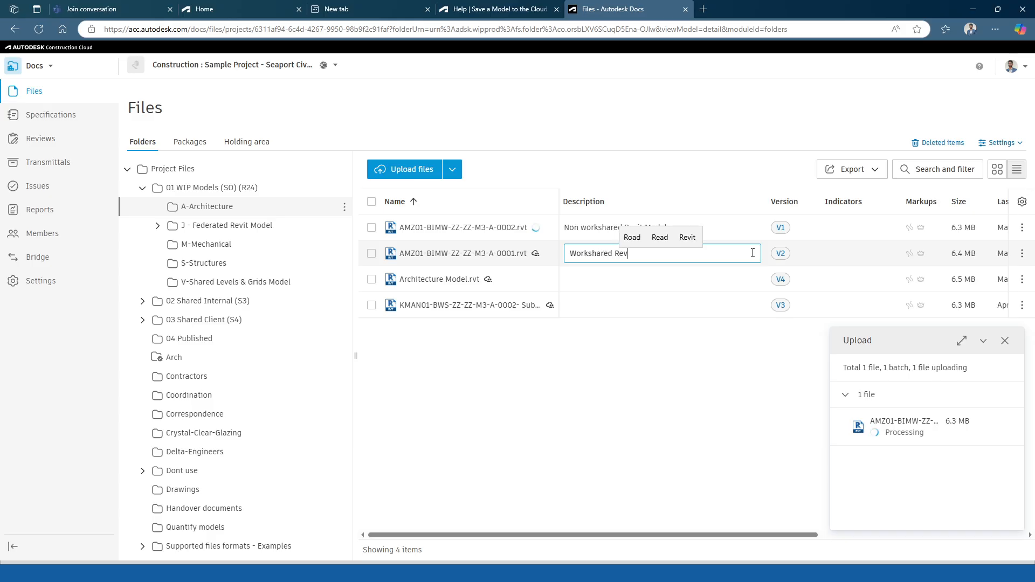
pyautogui.write('it Model')
pyautogui.press('Return')
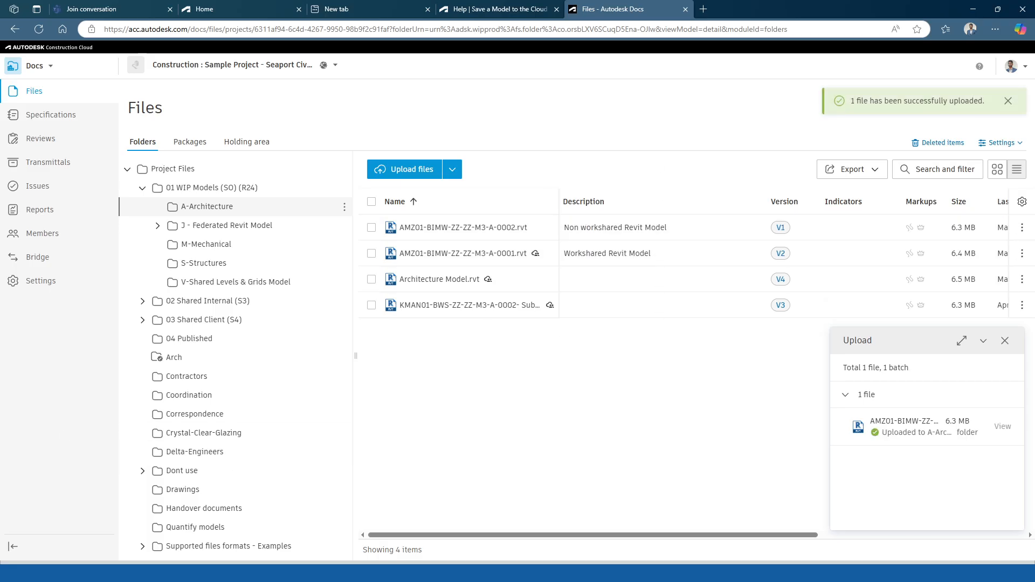
# Switch to Revit and browse its Autodesk Docs home to the A-Architecture folder to review the listed models, then return to the browser.
pyautogui.hotkey('alt', 'Tab')
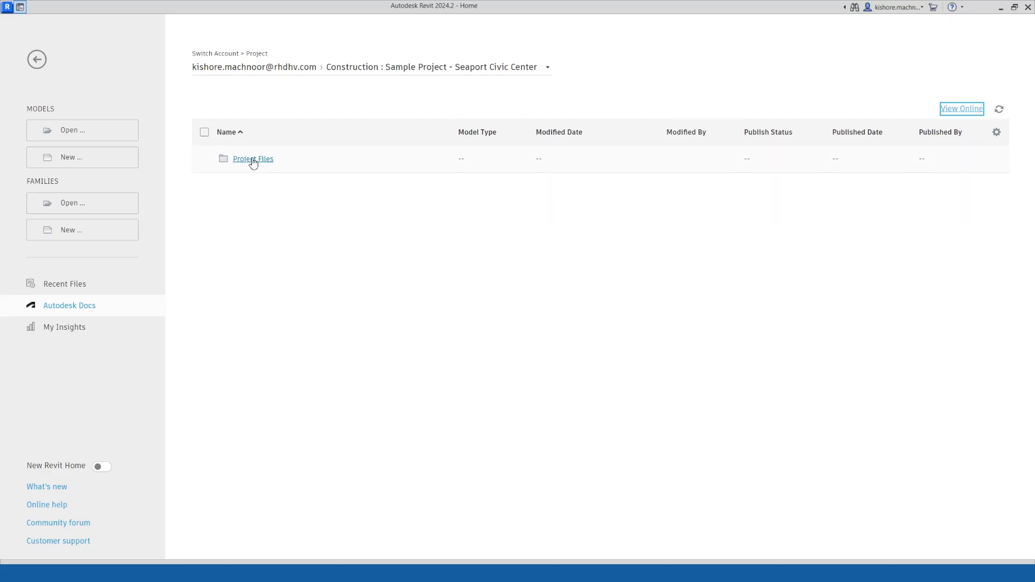
pyautogui.click(271, 160)
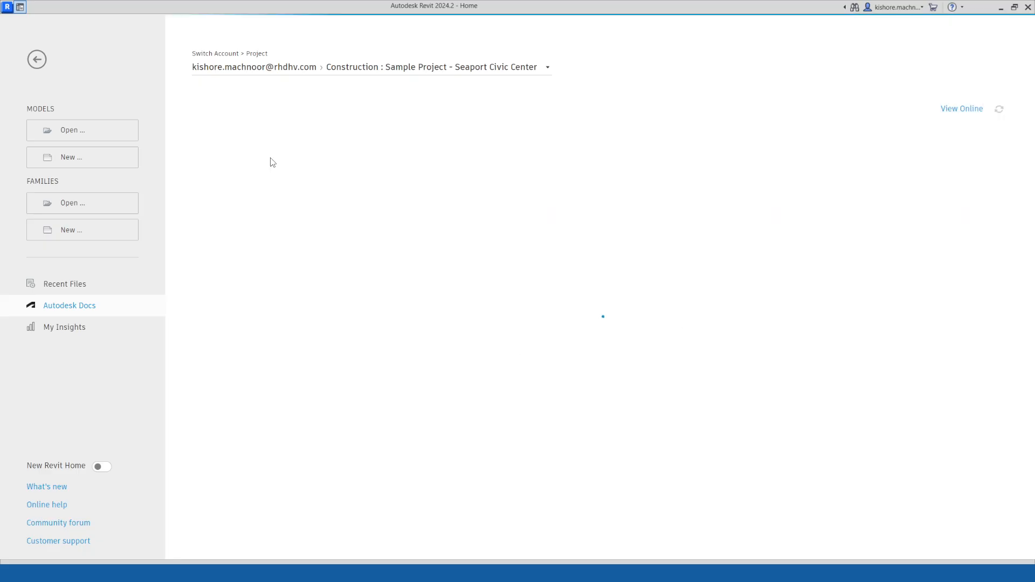
pyautogui.click(271, 157)
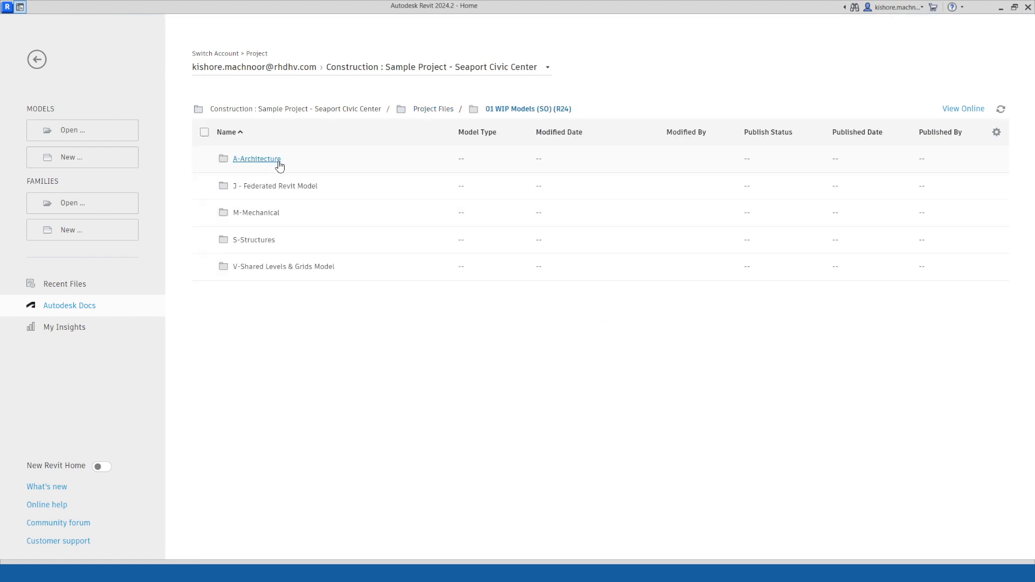
pyautogui.click(277, 160)
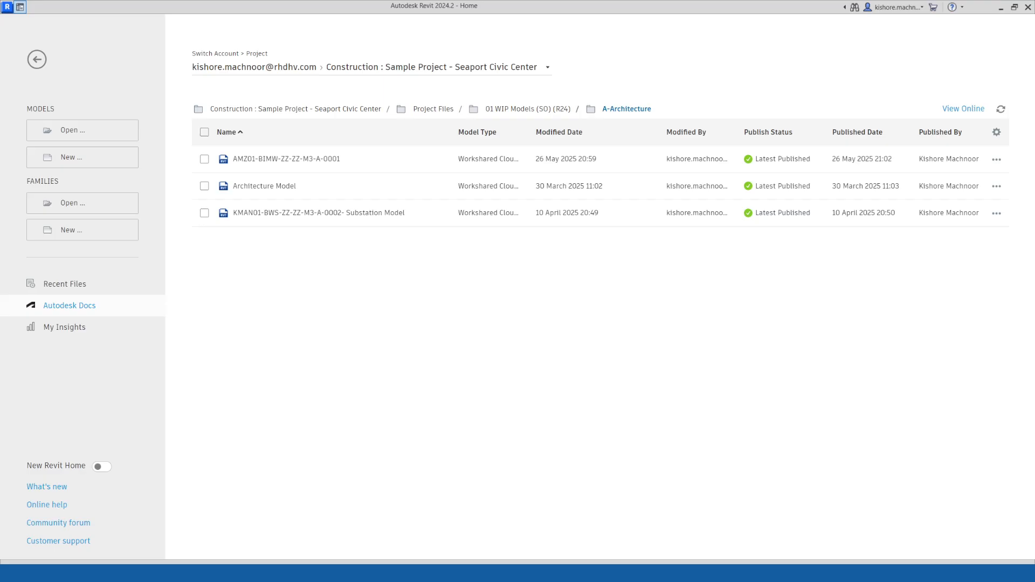
pyautogui.click(1001, 8)
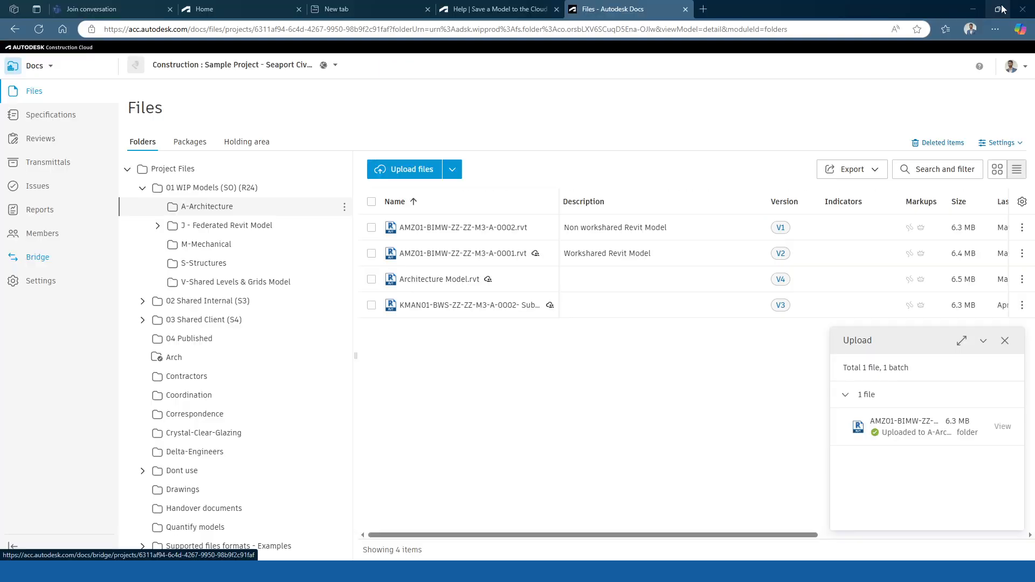